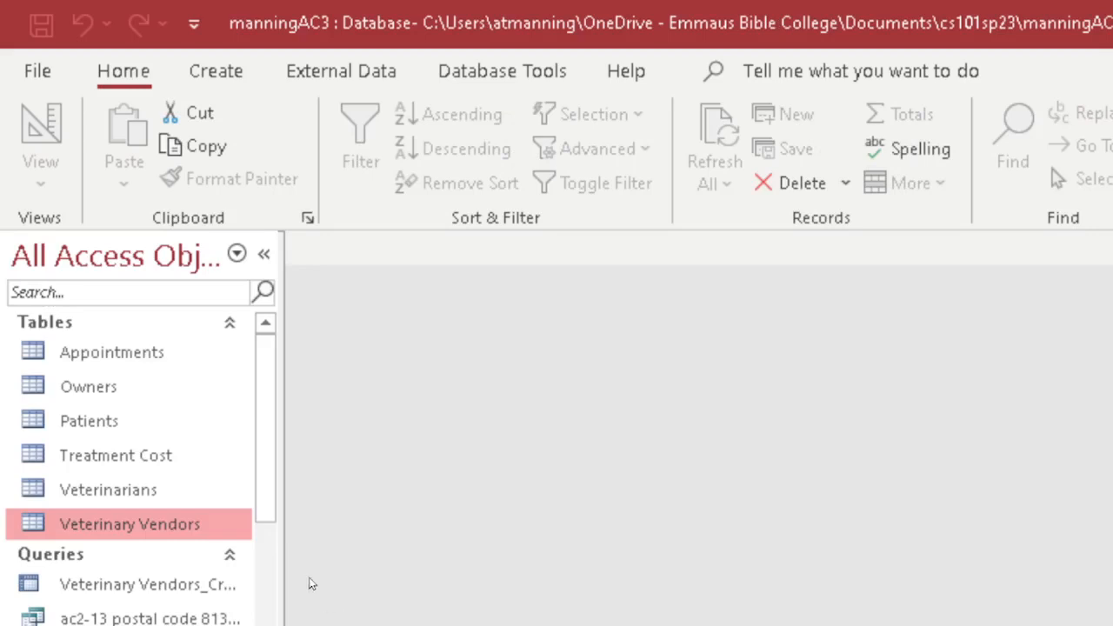
# Step: Open the Patients table and change Fluffy's Owner ID to 0-1, with a zero as its first character
pyautogui.doubleClick(74, 420)
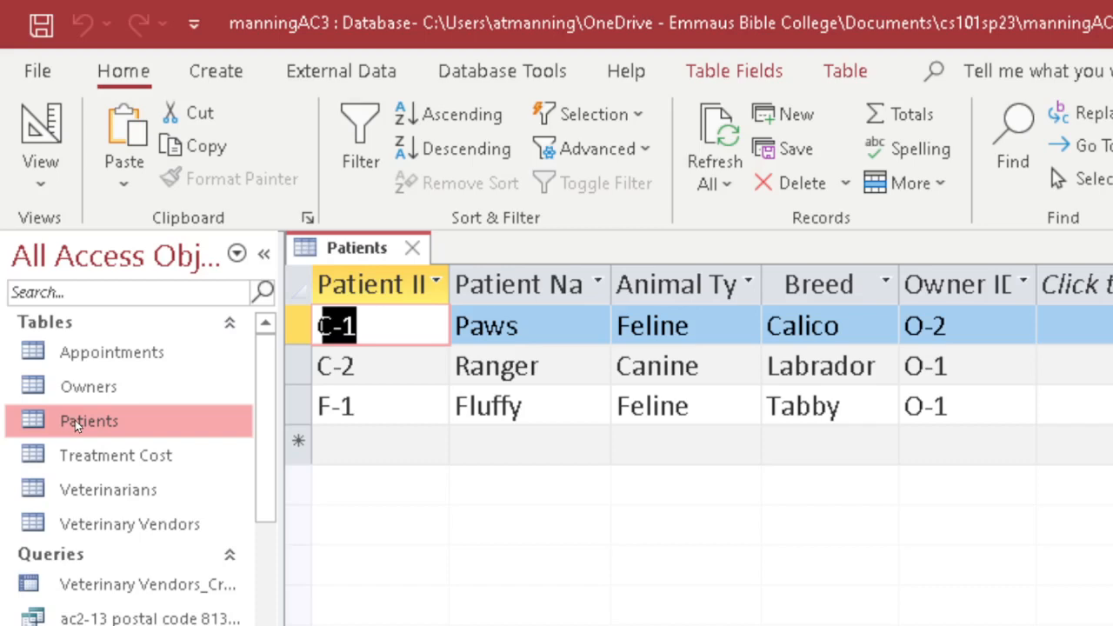
pyautogui.click(919, 406)
pyautogui.press('BackSpace')
pyautogui.write('0')
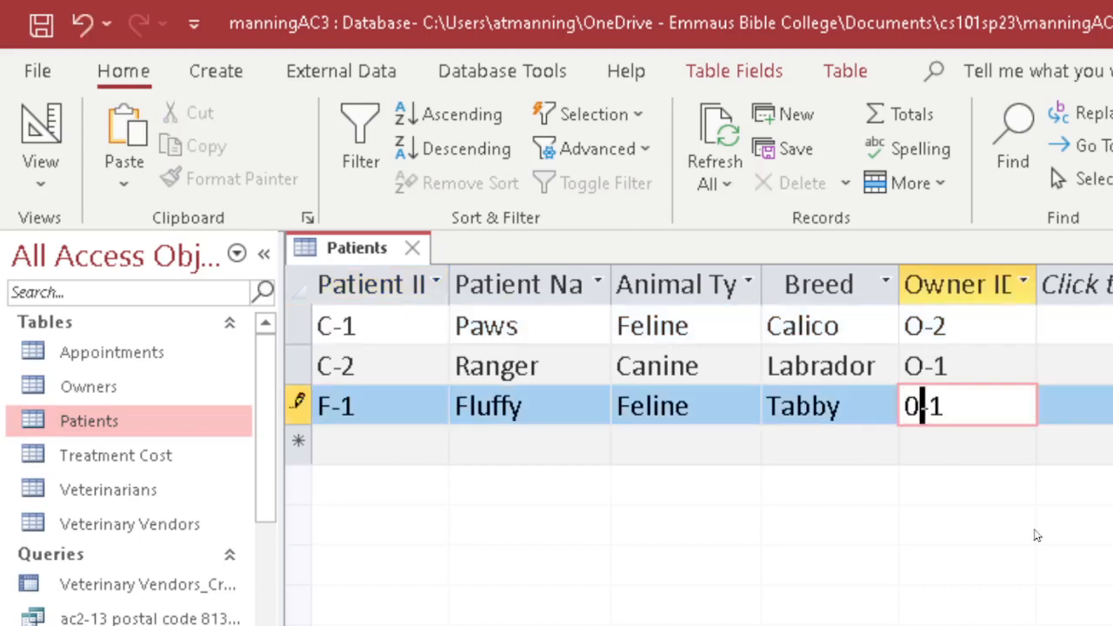
pyautogui.click(994, 405)
pyautogui.click(1061, 358)
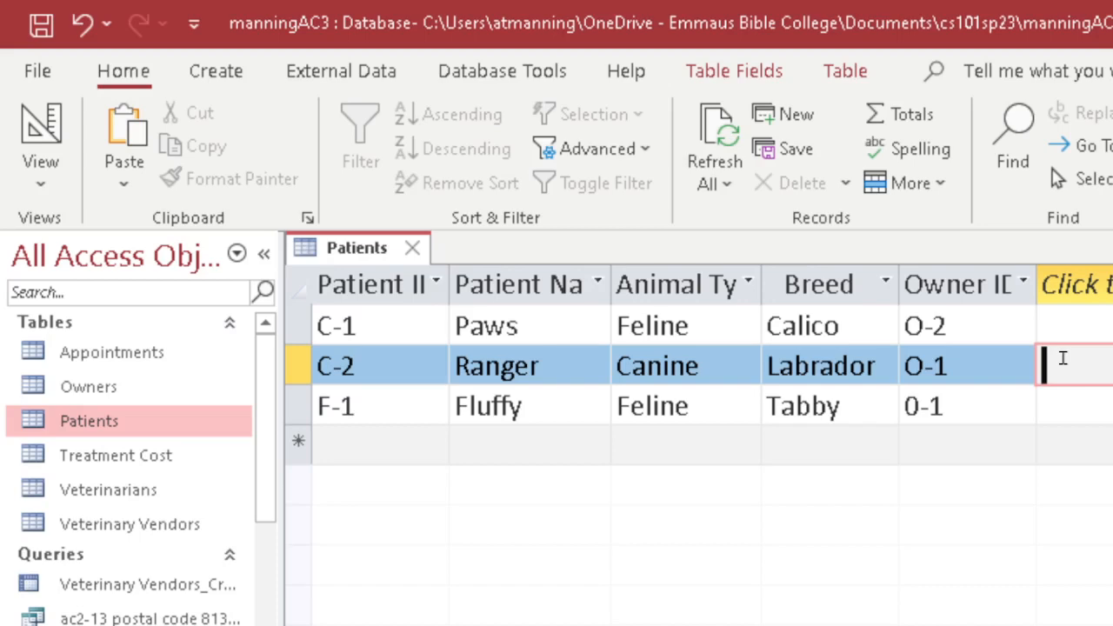
# Step: Compare Ranger's Owner ID in the Patients table with the owner IDs in the Owners table
pyautogui.click(87, 379)
pyautogui.doubleClick(86, 375)
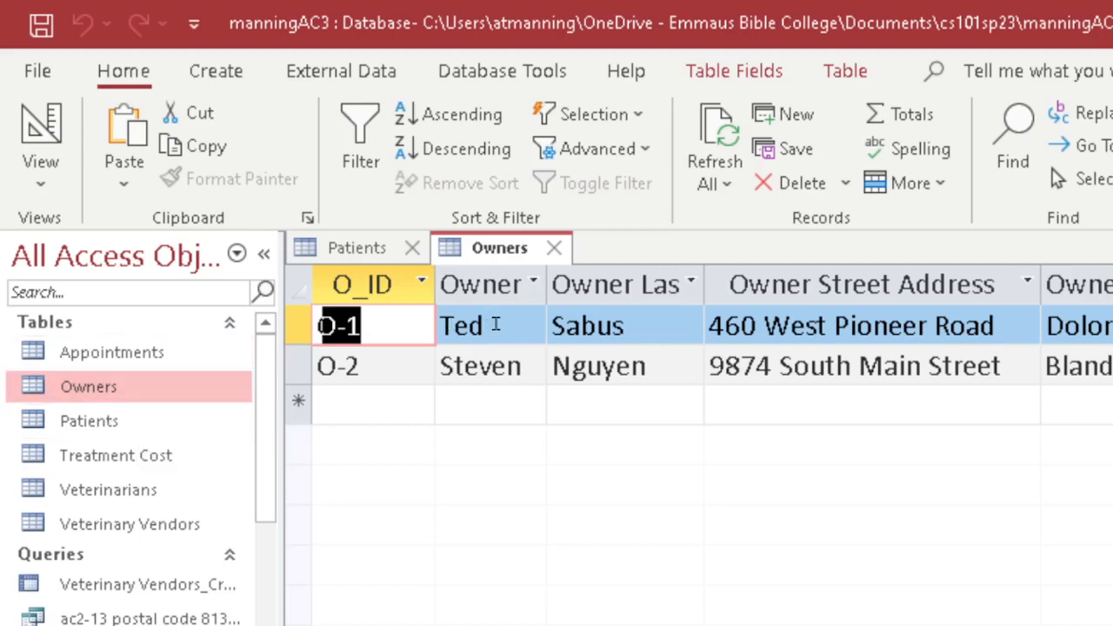
pyautogui.doubleClick(86, 420)
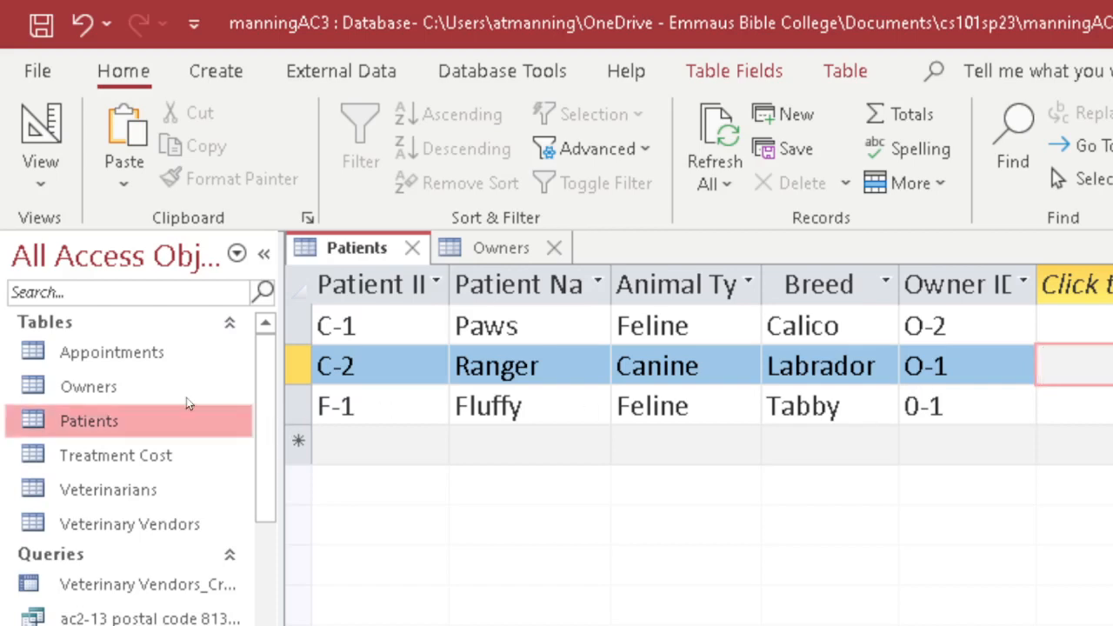
pyautogui.doubleClick(220, 383)
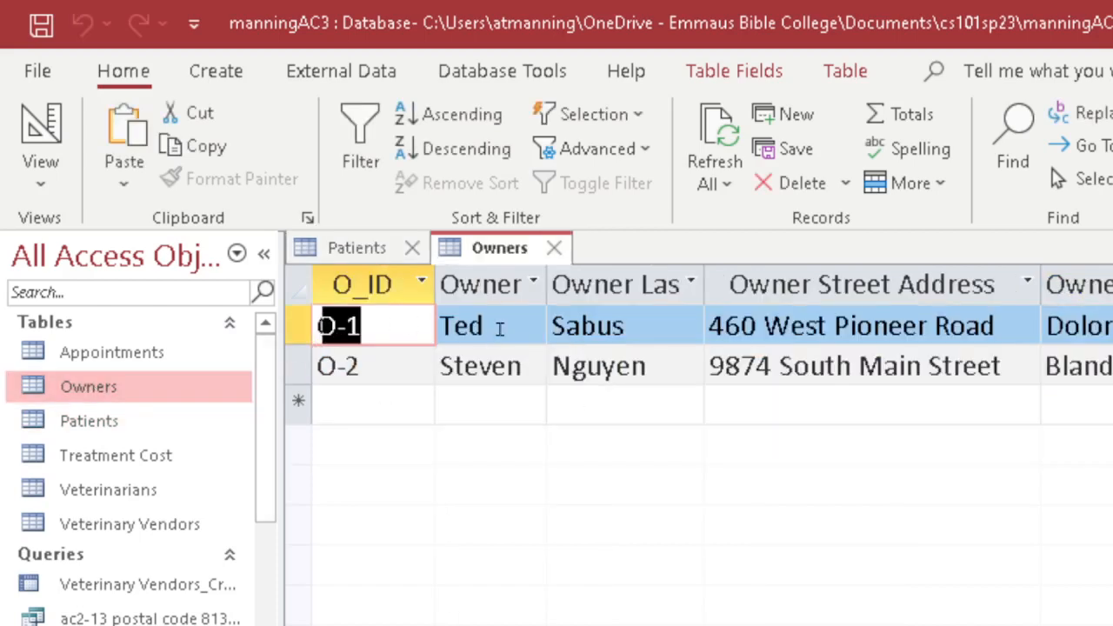
pyautogui.doubleClick(87, 419)
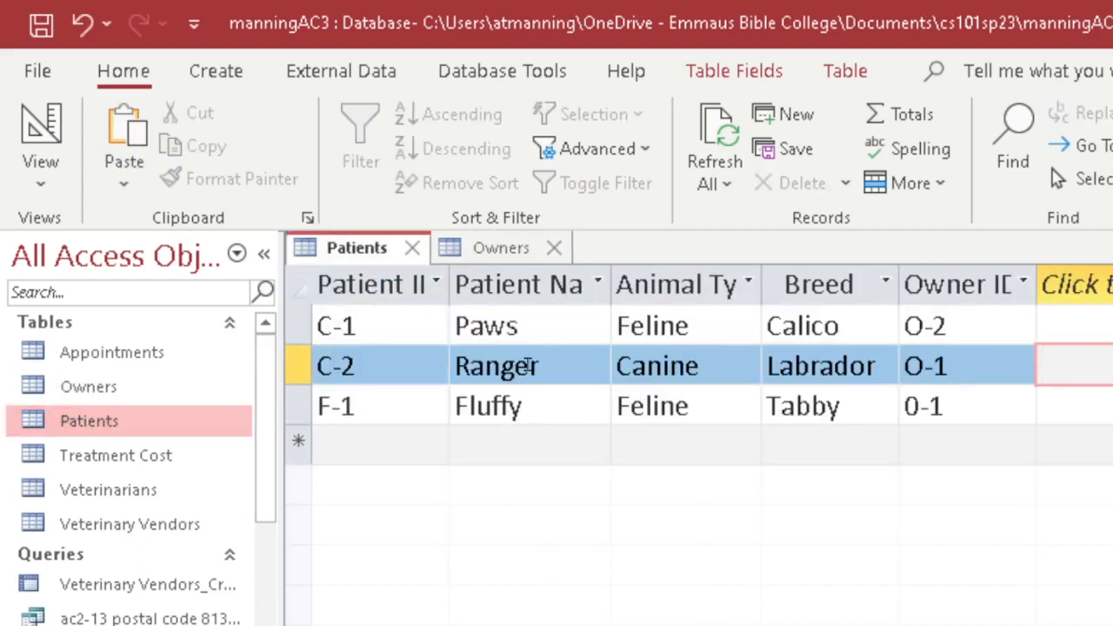
pyautogui.moveTo(971, 362); pyautogui.dragTo(907, 362)
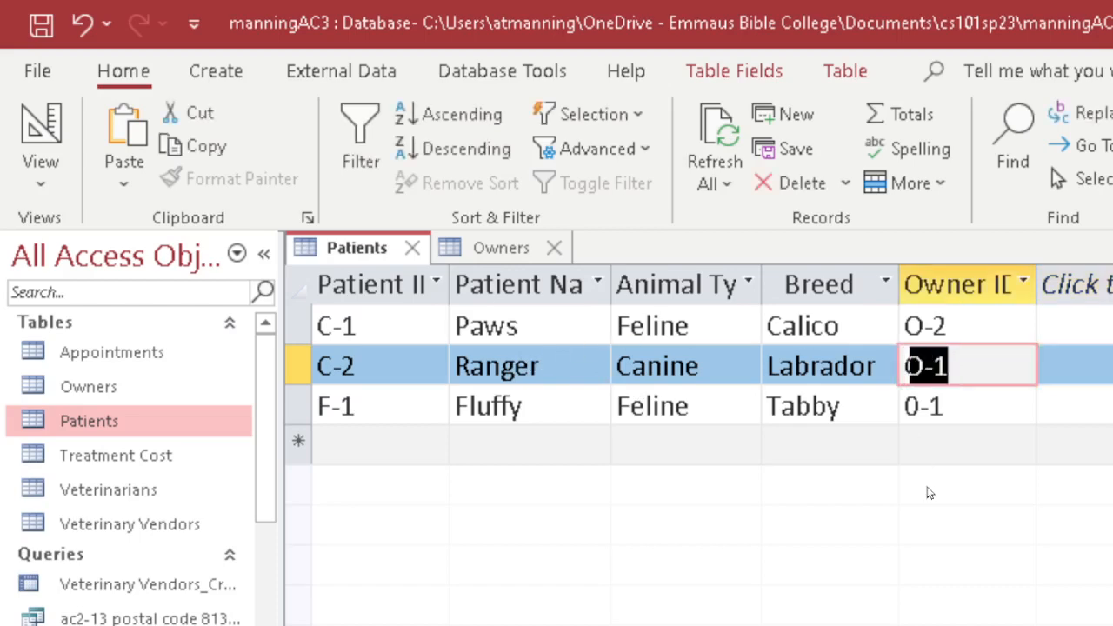
pyautogui.click(490, 250)
pyautogui.click(377, 333)
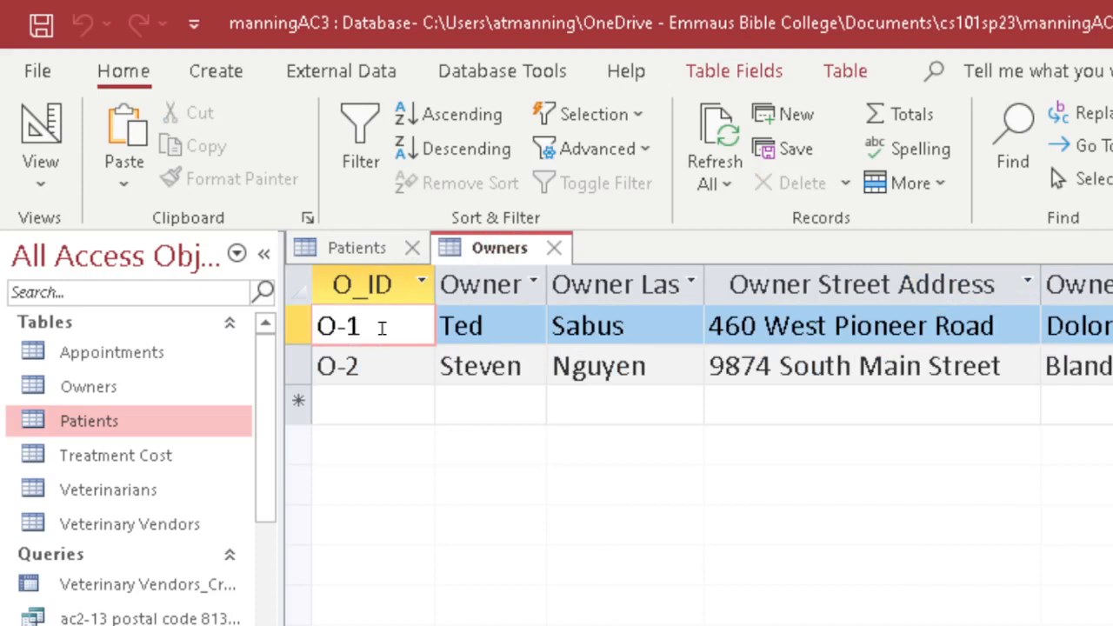
# Step: Check Fluffy's Owner ID in the Patients table against the first record's ID in the Owners table
pyautogui.click(348, 248)
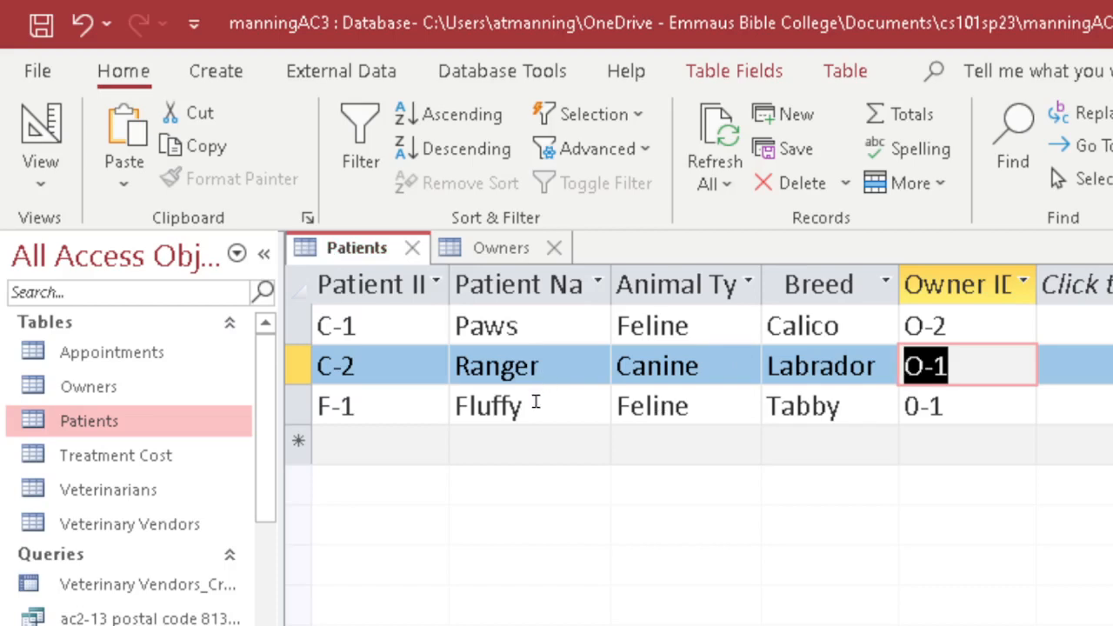
pyautogui.click(933, 407)
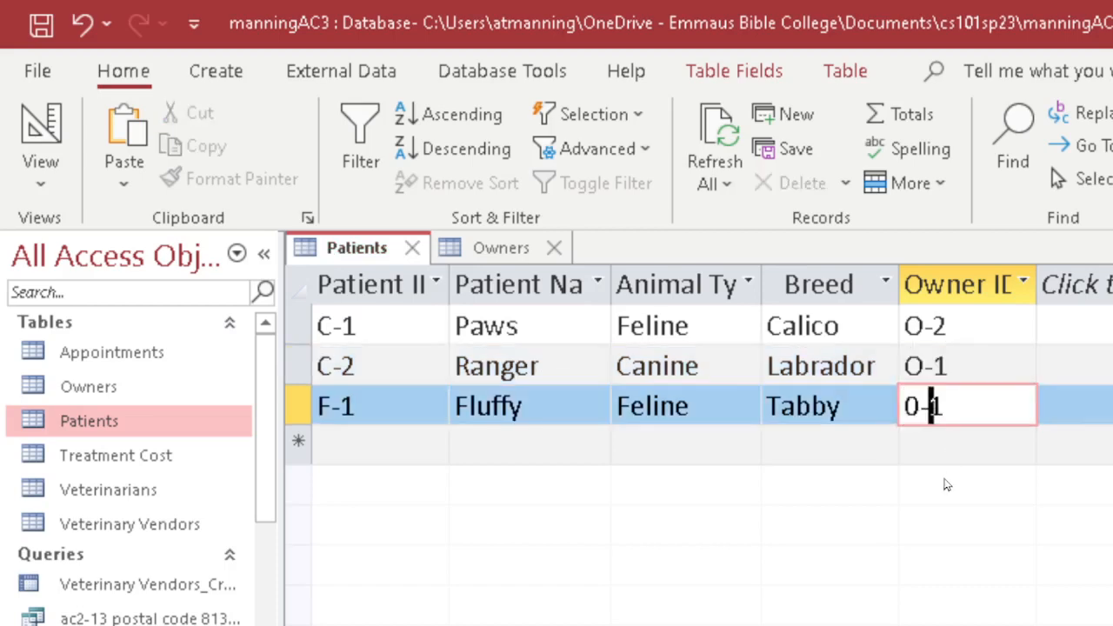
pyautogui.moveTo(906, 407); pyautogui.dragTo(918, 408)
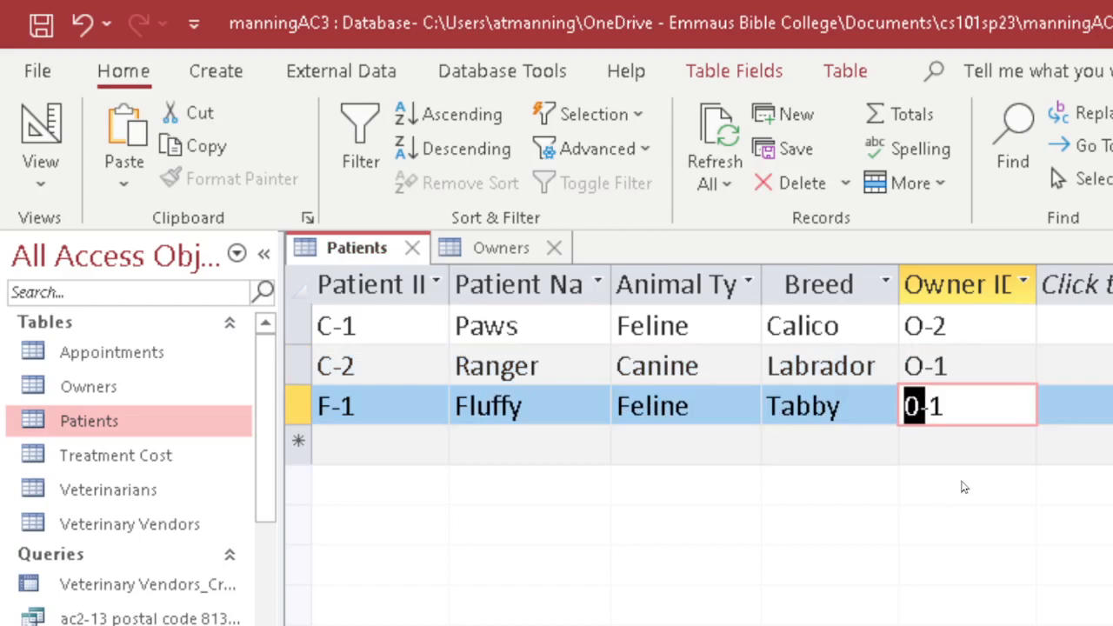
pyautogui.doubleClick(104, 385)
pyautogui.click(400, 324)
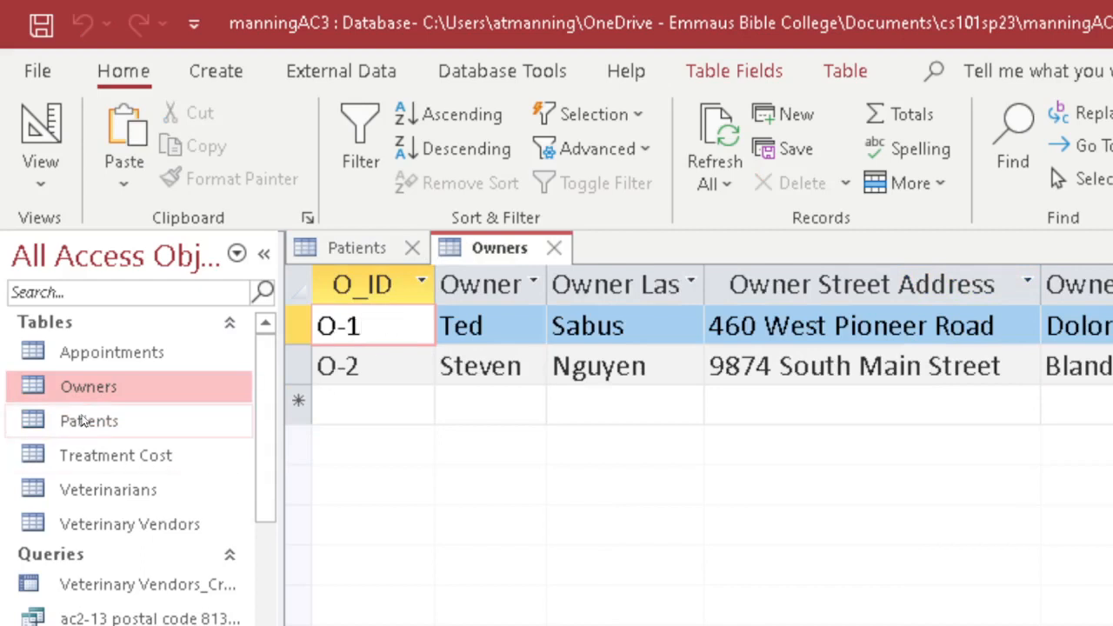
pyautogui.click(358, 249)
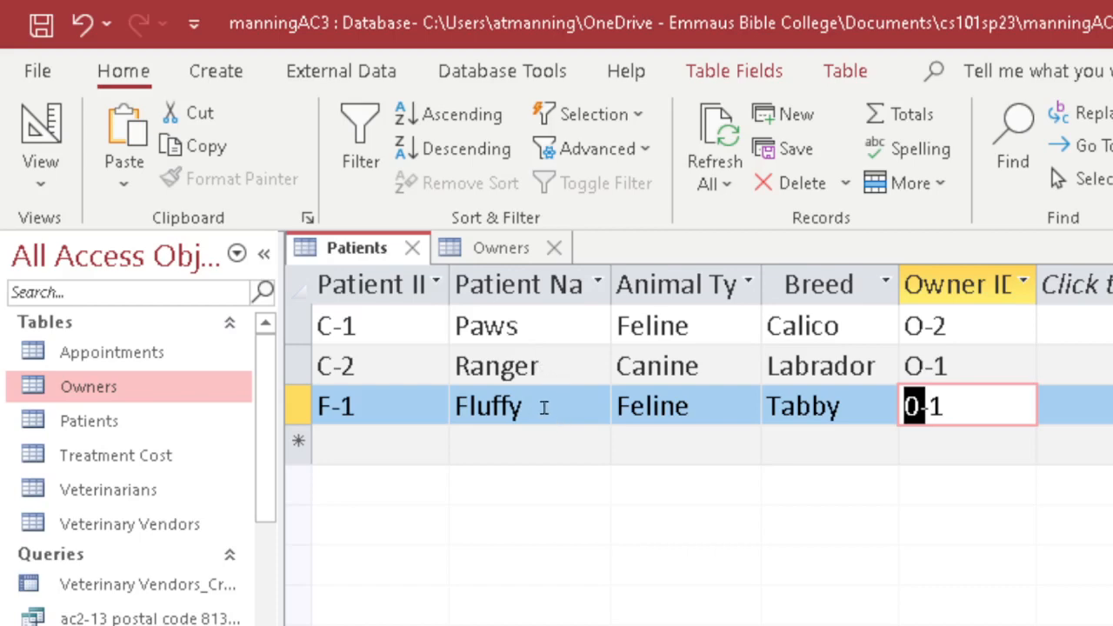
# Step: Open the Veterinarians table and review it alongside the Patients and Owners tables
pyautogui.doubleClick(108, 490)
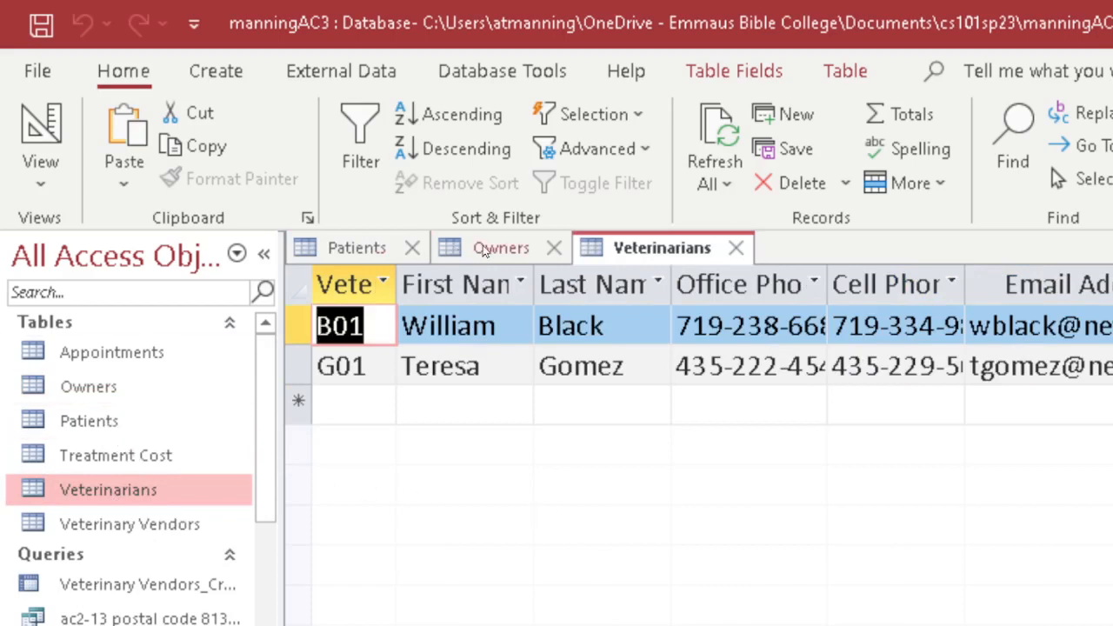
pyautogui.click(491, 248)
pyautogui.click(352, 249)
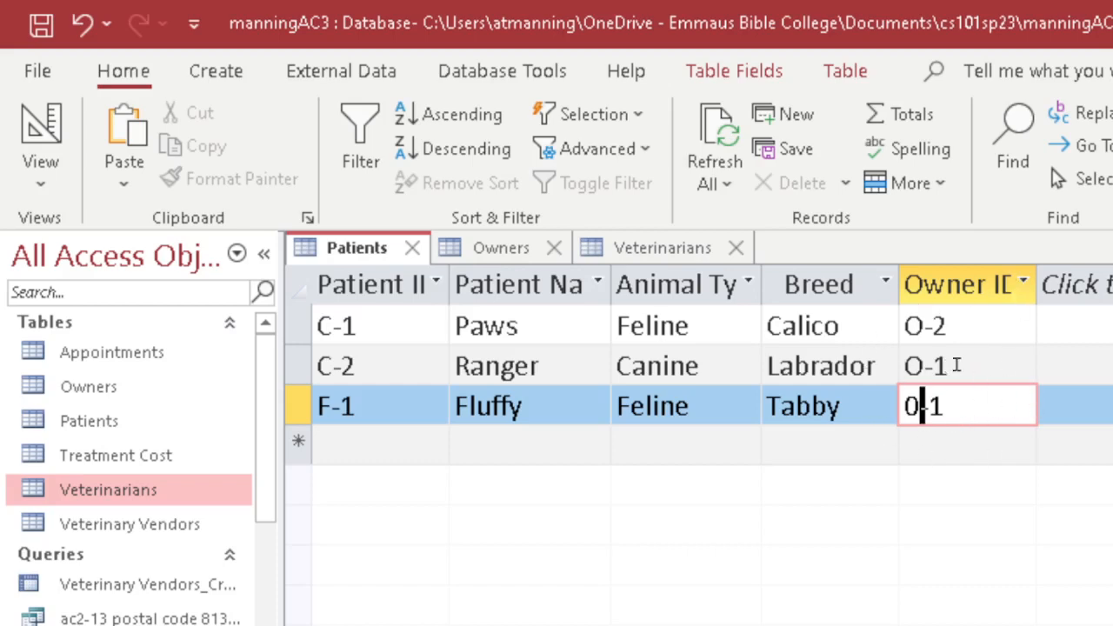
pyautogui.doubleClick(89, 386)
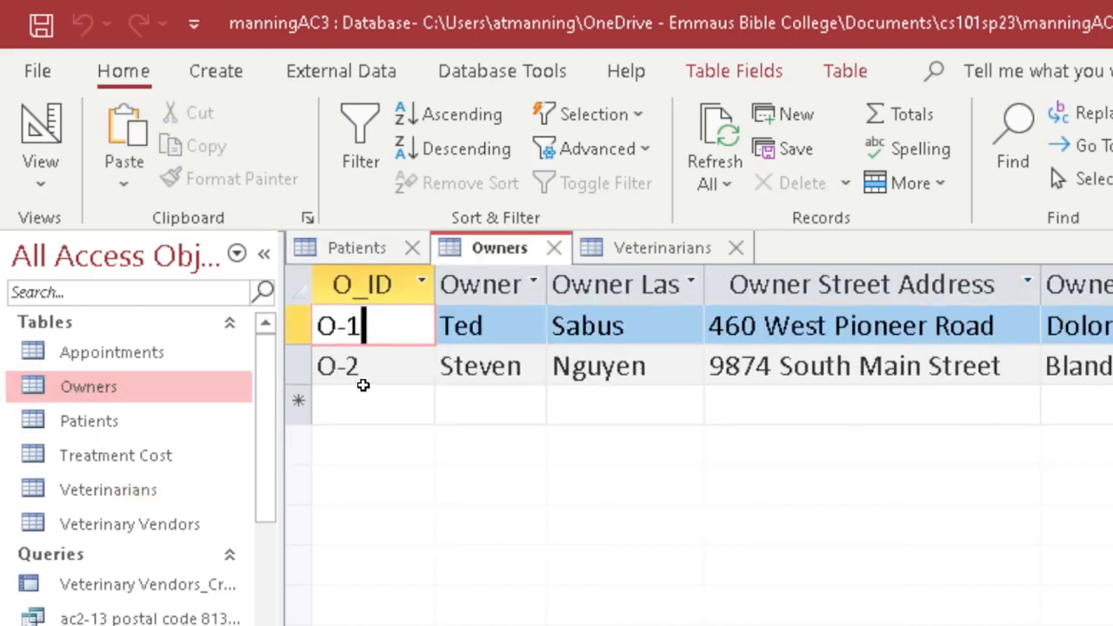
# Step: Set Fluffy's Owner ID in the Patients table to O-1, using the letter O, and save the record
pyautogui.doubleClick(71, 420)
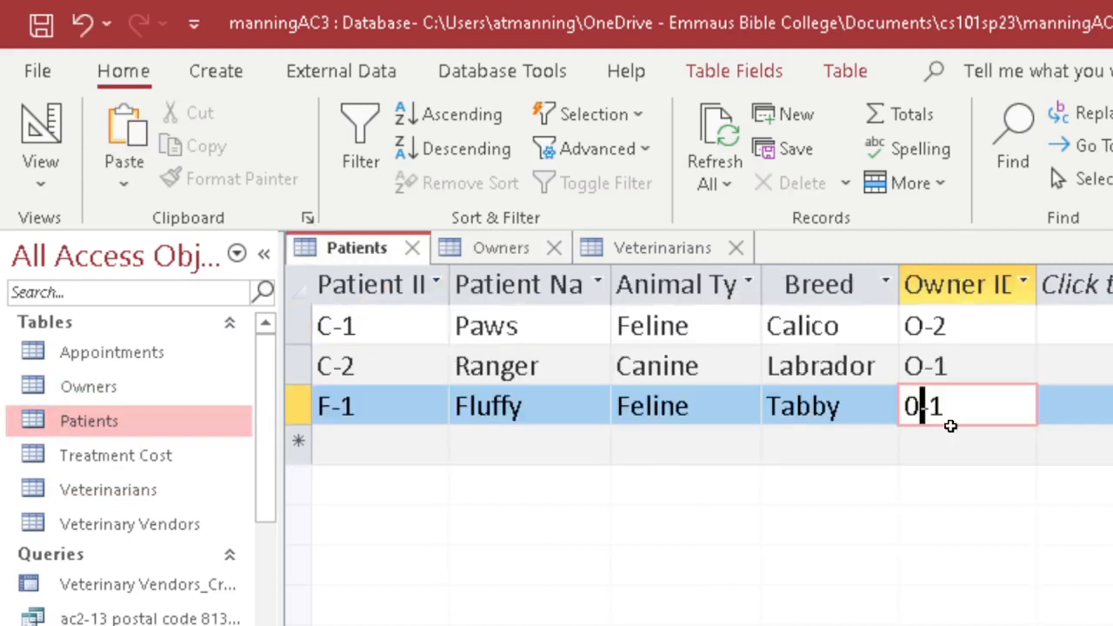
pyautogui.click(925, 407)
pyautogui.press('BackSpace')
pyautogui.press('BackSpace')
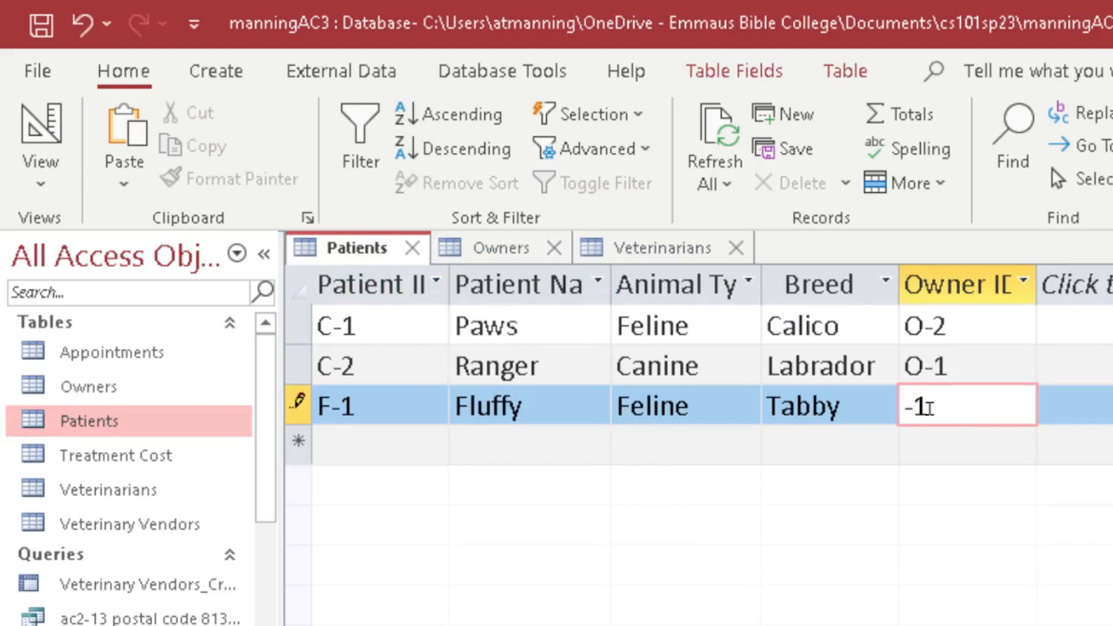
pyautogui.write('O-')
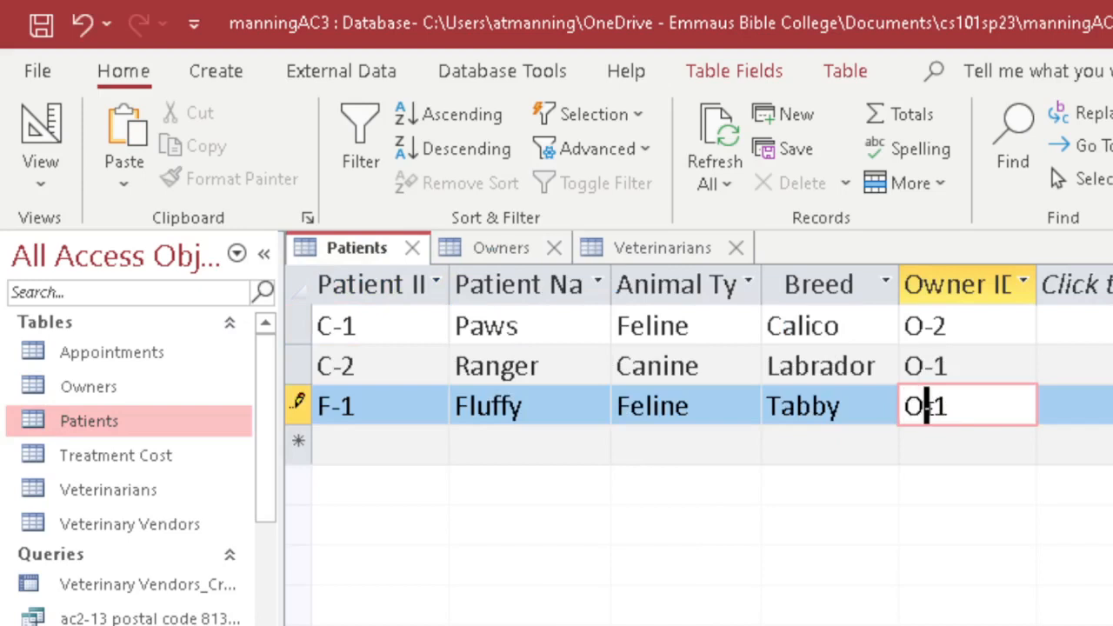
pyautogui.click(965, 445)
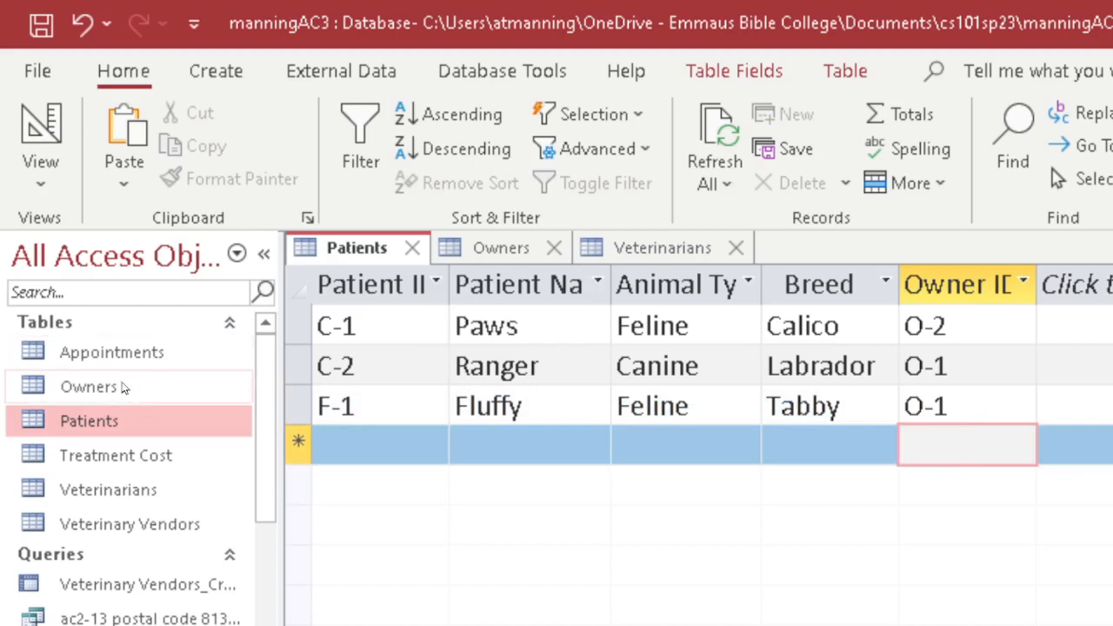
# Step: Recheck the Owners and Patients tables and close all open tables, including Veterinarians
pyautogui.click(493, 250)
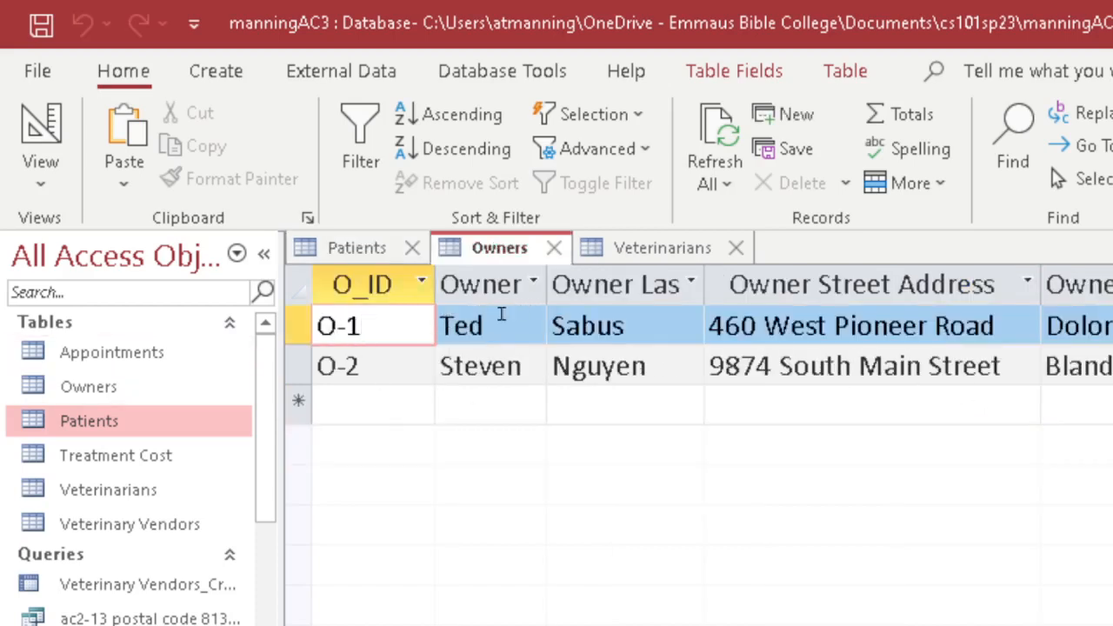
pyautogui.click(733, 248)
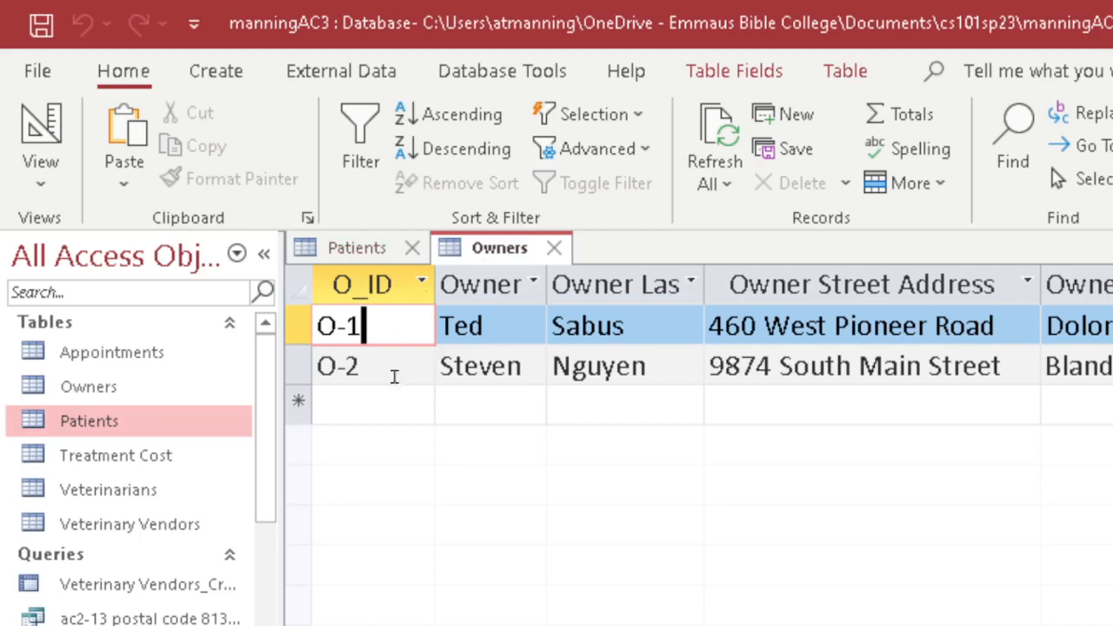
pyautogui.click(65, 382)
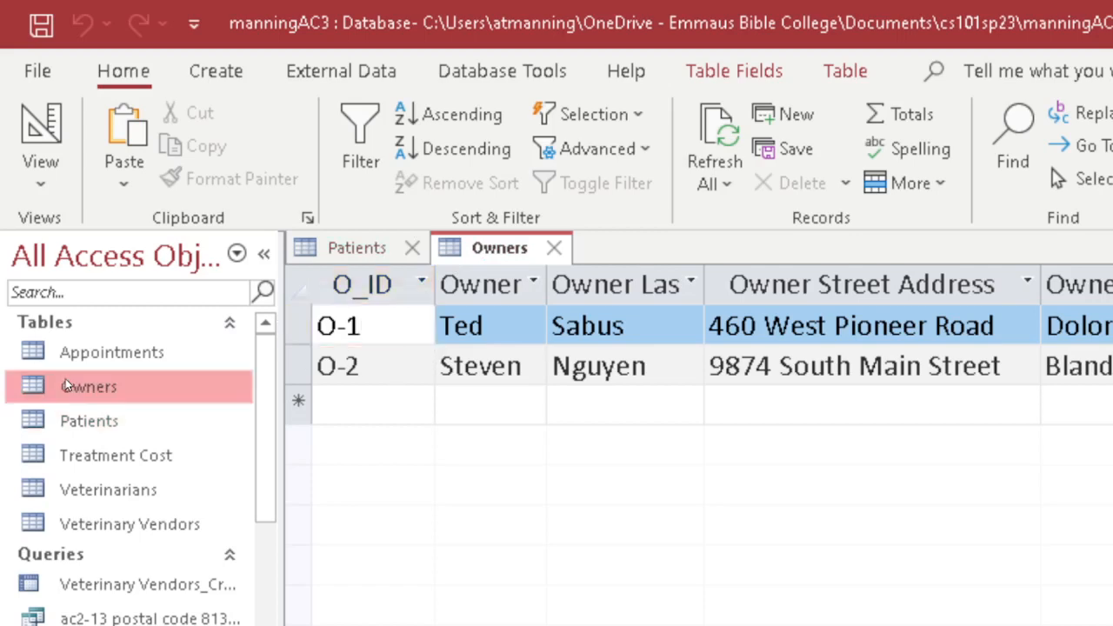
pyautogui.doubleClick(65, 383)
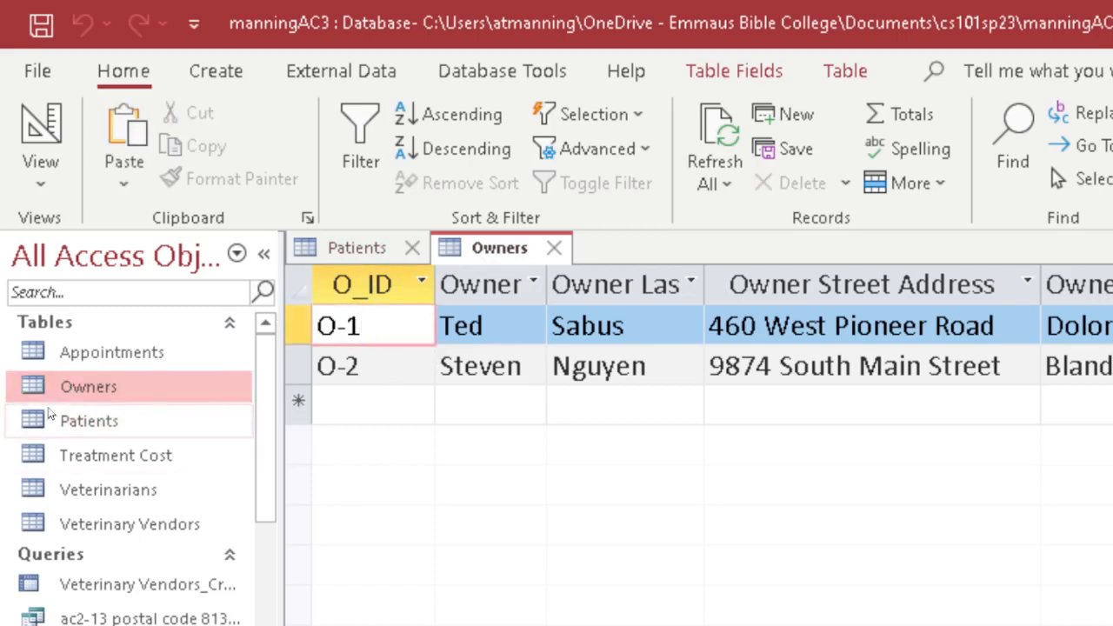
pyautogui.click(302, 248)
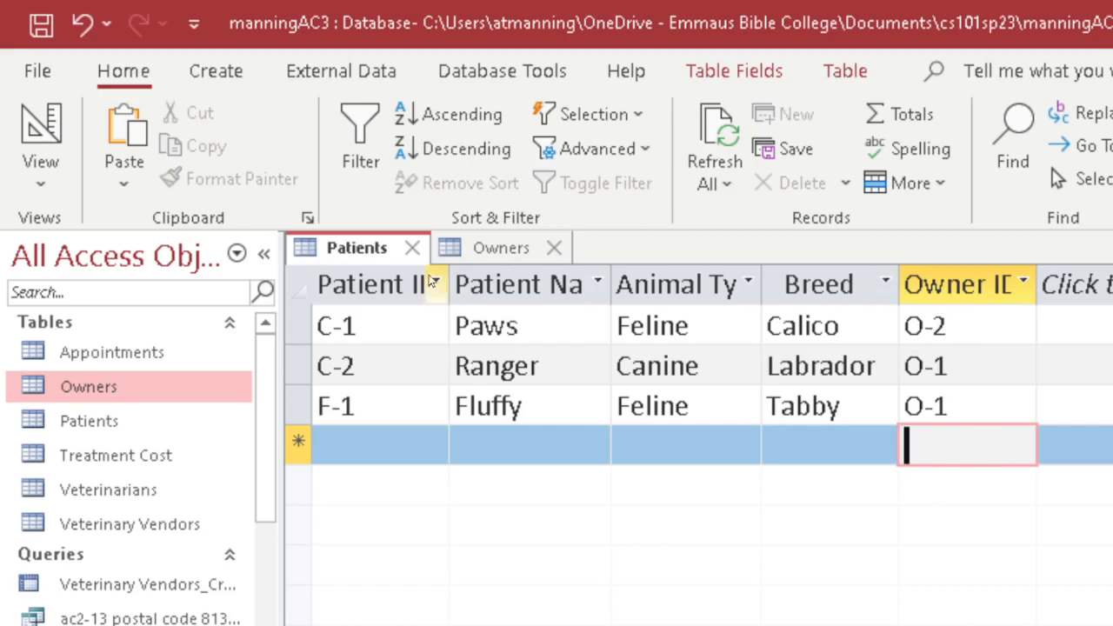
pyautogui.click(413, 248)
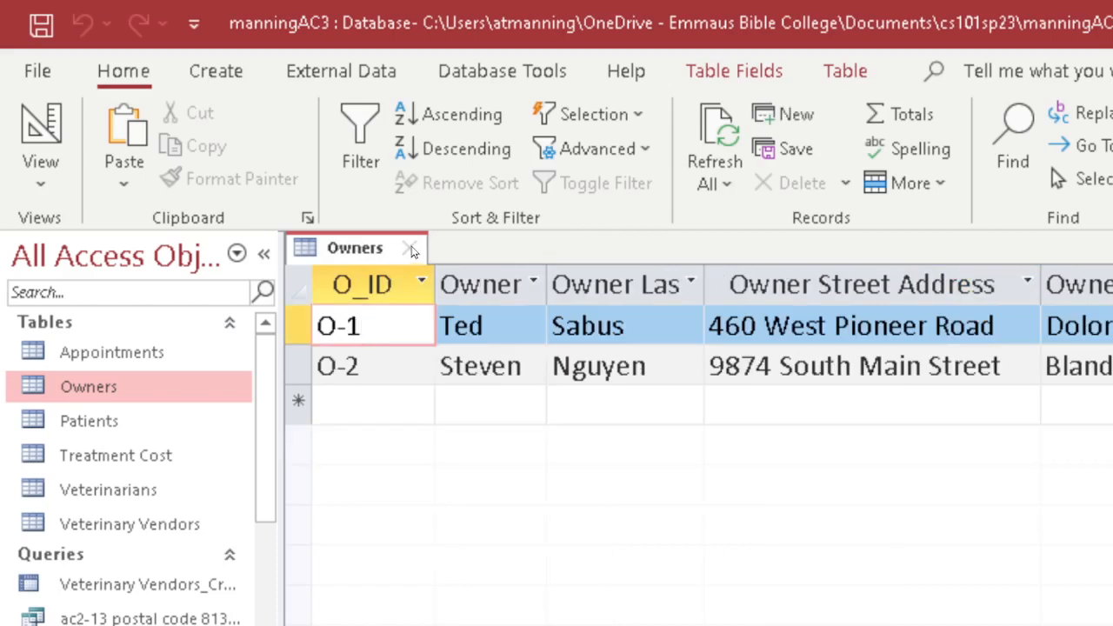
pyautogui.click(412, 248)
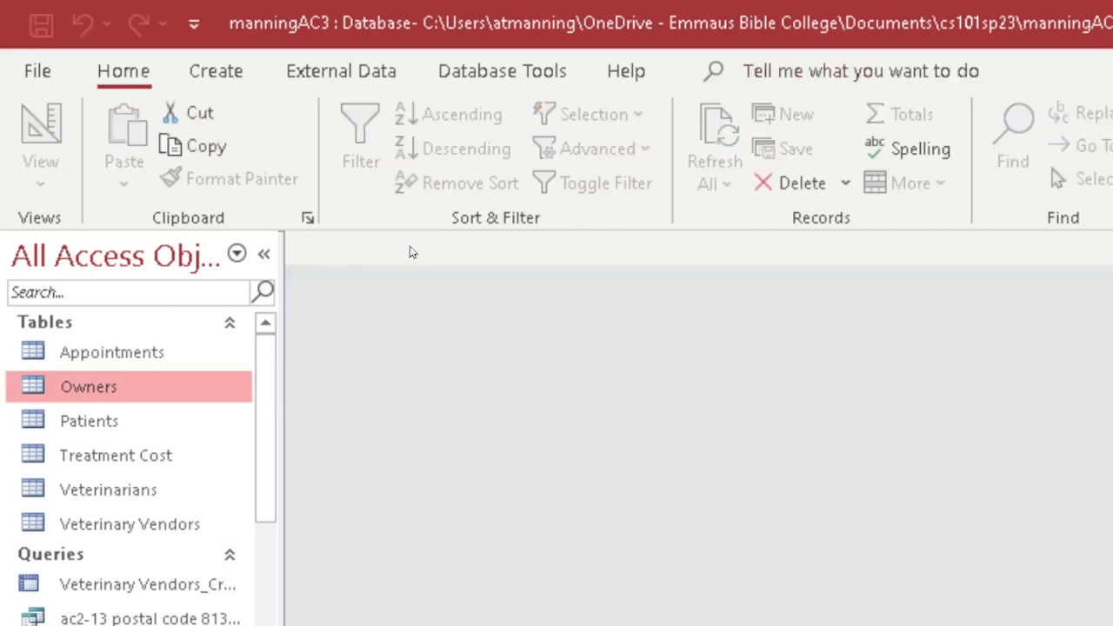
# Step: Open the Relationships layout, lengthen the Owners table to show all its fields, and move Patients farther from it
pyautogui.click(497, 73)
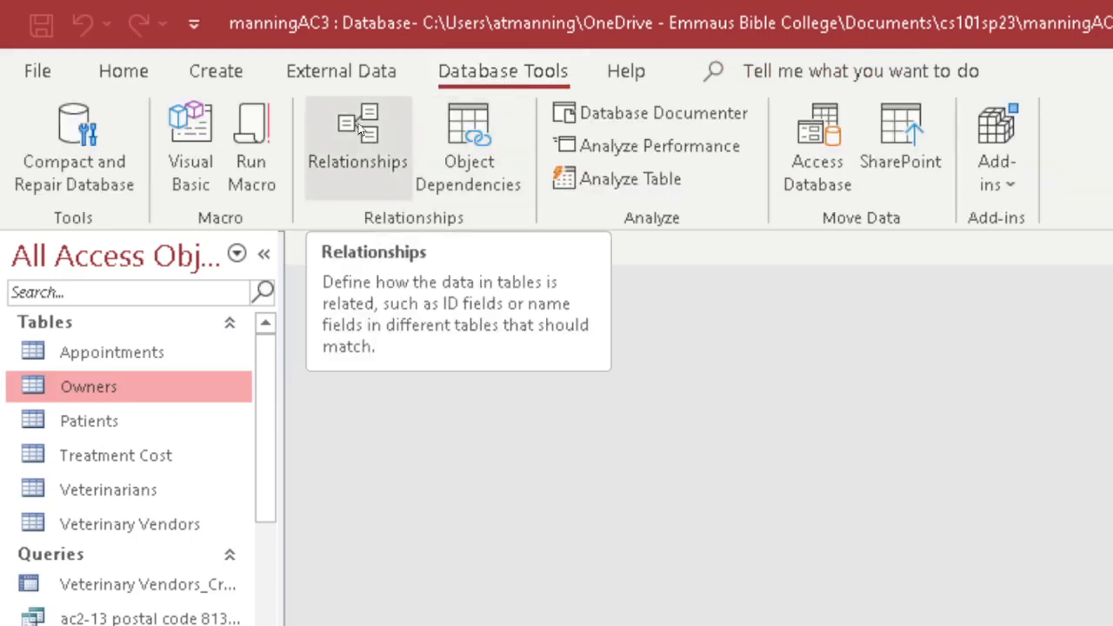
pyautogui.click(361, 128)
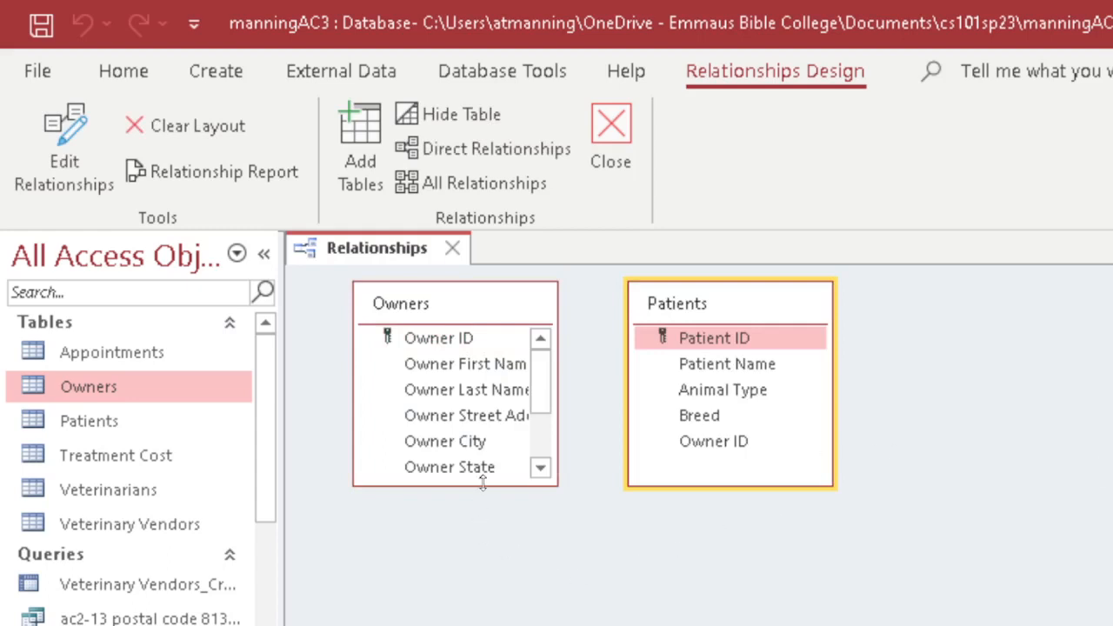
pyautogui.moveTo(461, 486); pyautogui.dragTo(462, 589)
pyautogui.moveTo(718, 306); pyautogui.dragTo(763, 301)
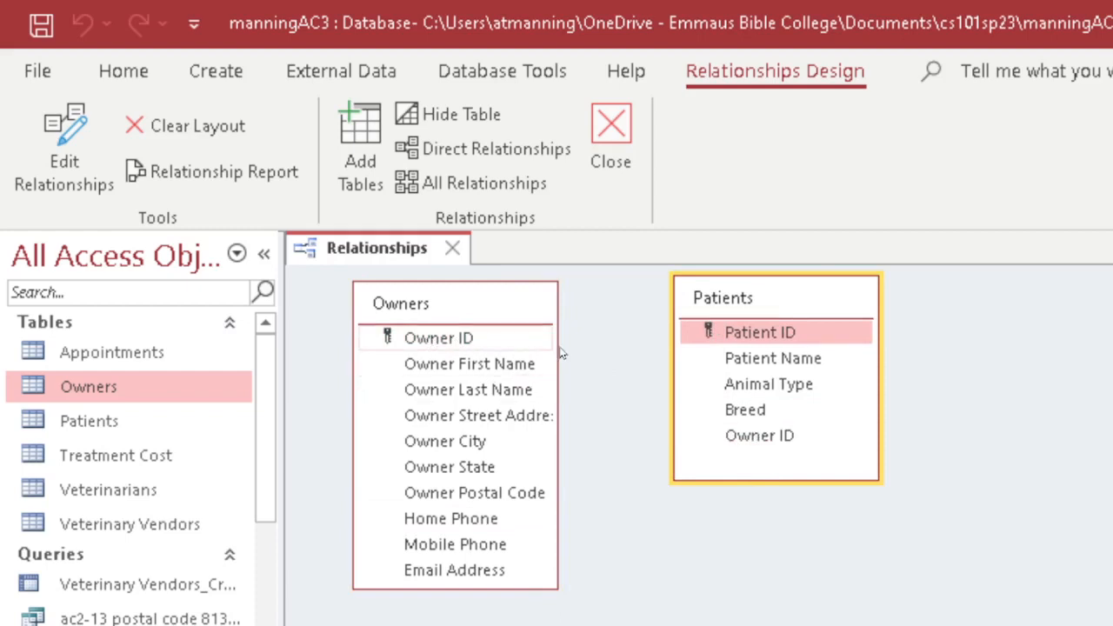
# Step: Relate Patients to Owners on Owner ID with referential integrity enforced, and save and close the relationships layout
pyautogui.moveTo(766, 437); pyautogui.dragTo(441, 346)
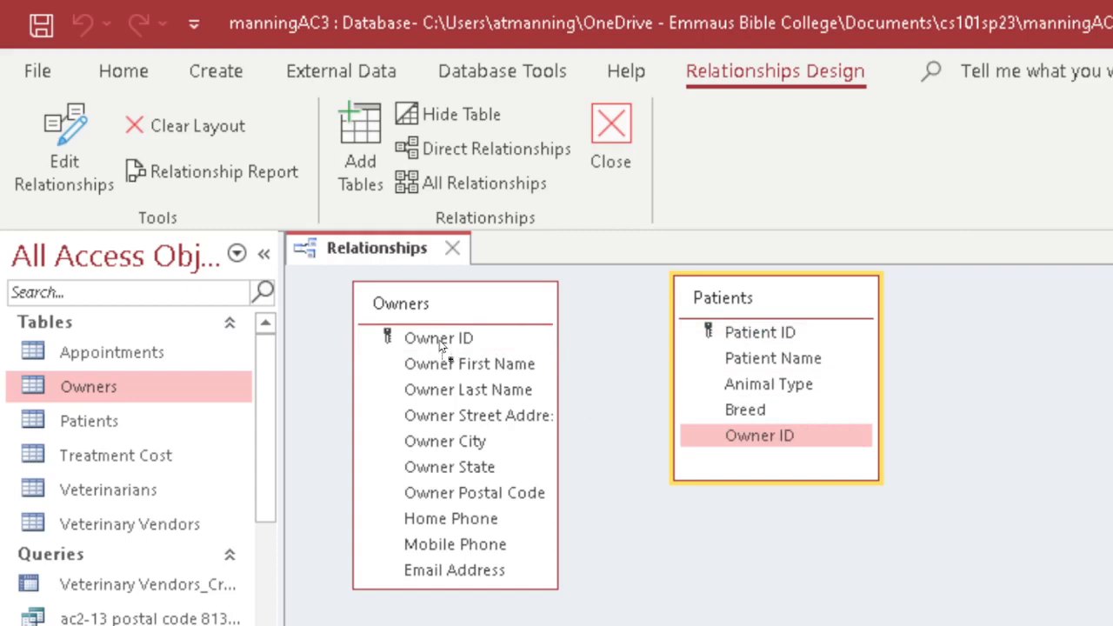
pyautogui.moveTo(440, 346); pyautogui.dragTo(437, 339)
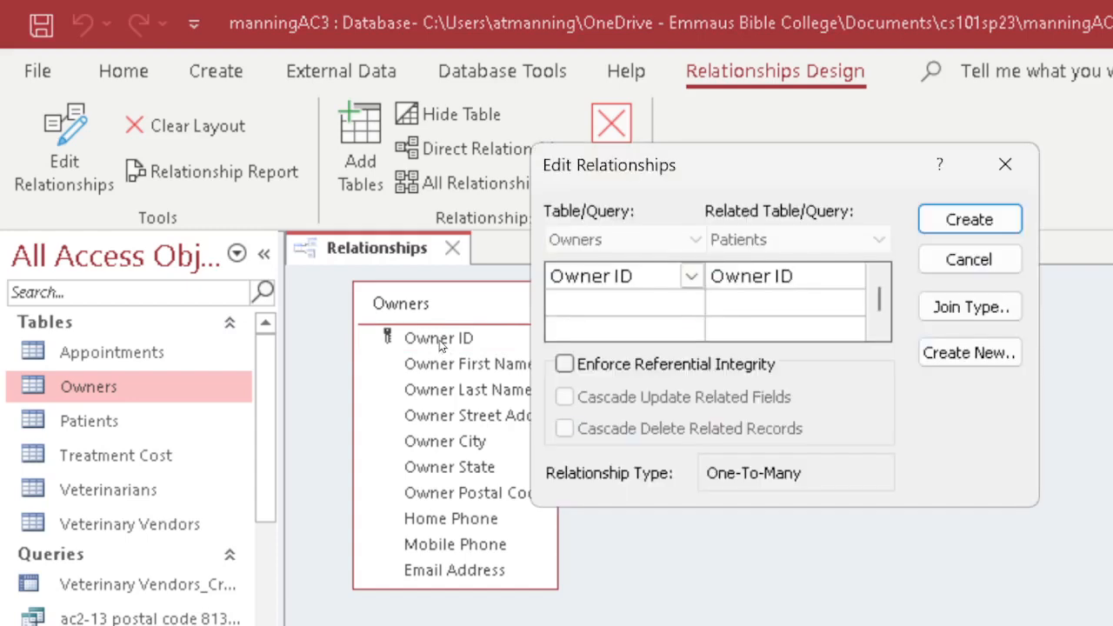
pyautogui.moveTo(731, 164); pyautogui.dragTo(828, 231)
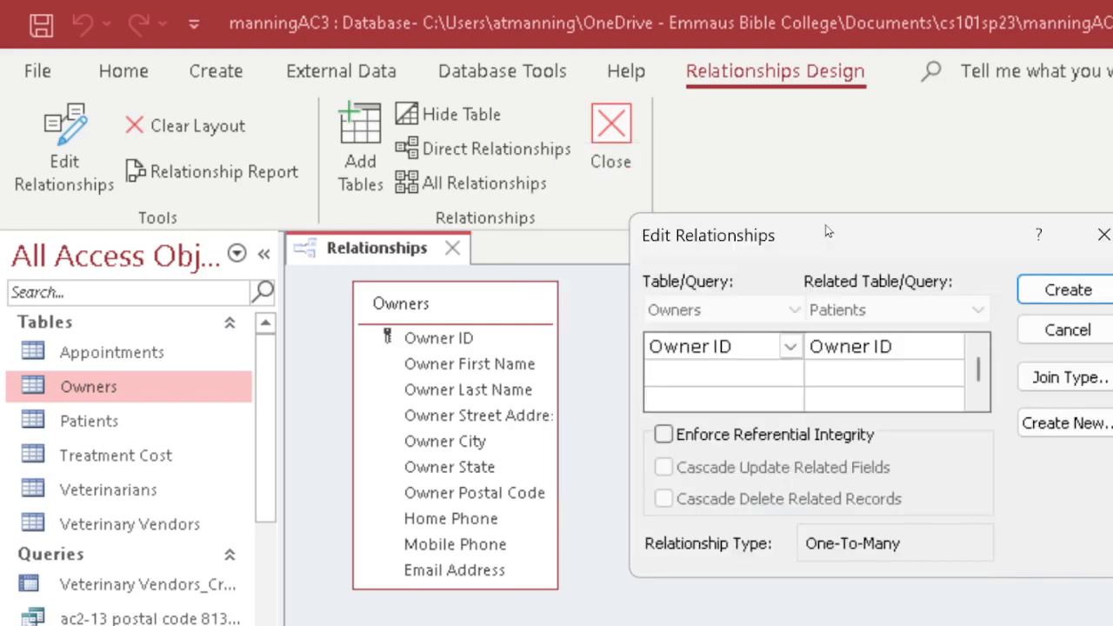
pyautogui.click(663, 434)
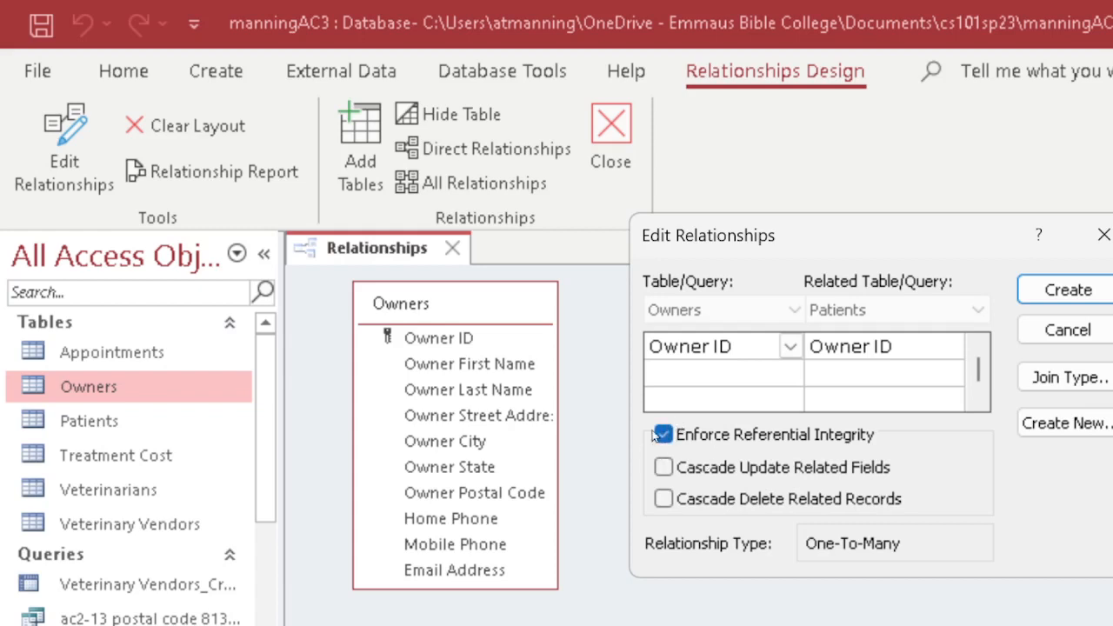
pyautogui.click(1054, 294)
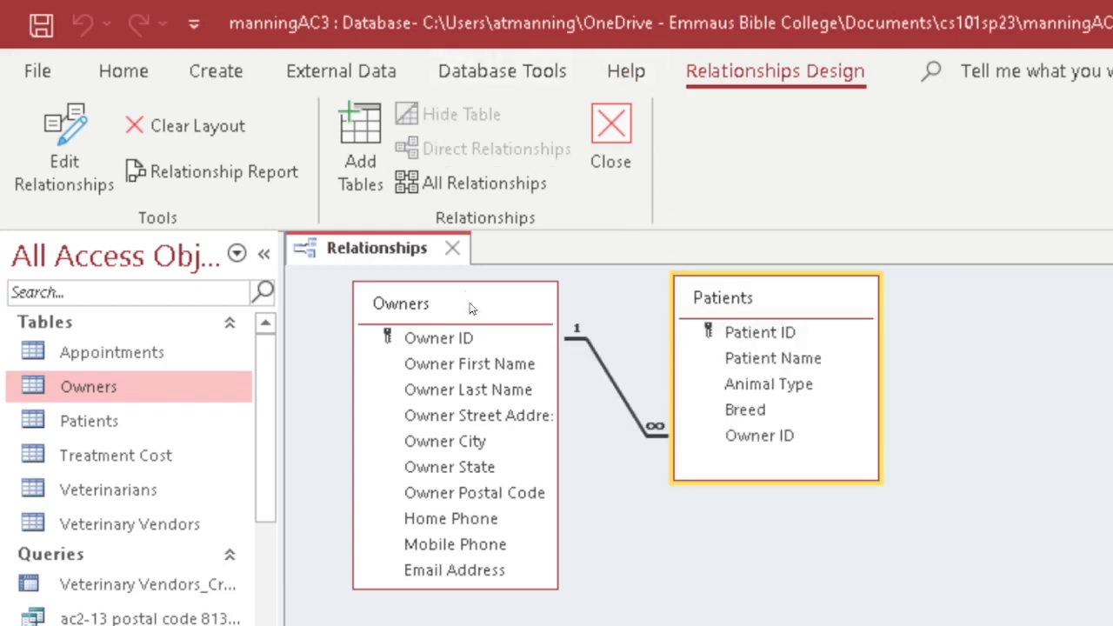
pyautogui.click(604, 122)
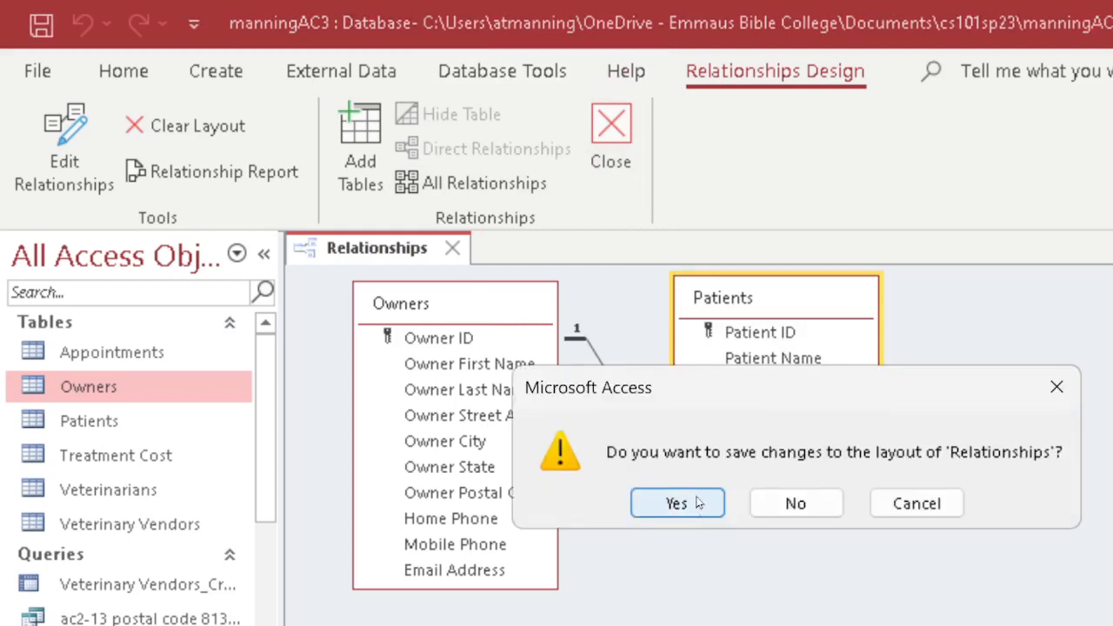
pyautogui.click(697, 503)
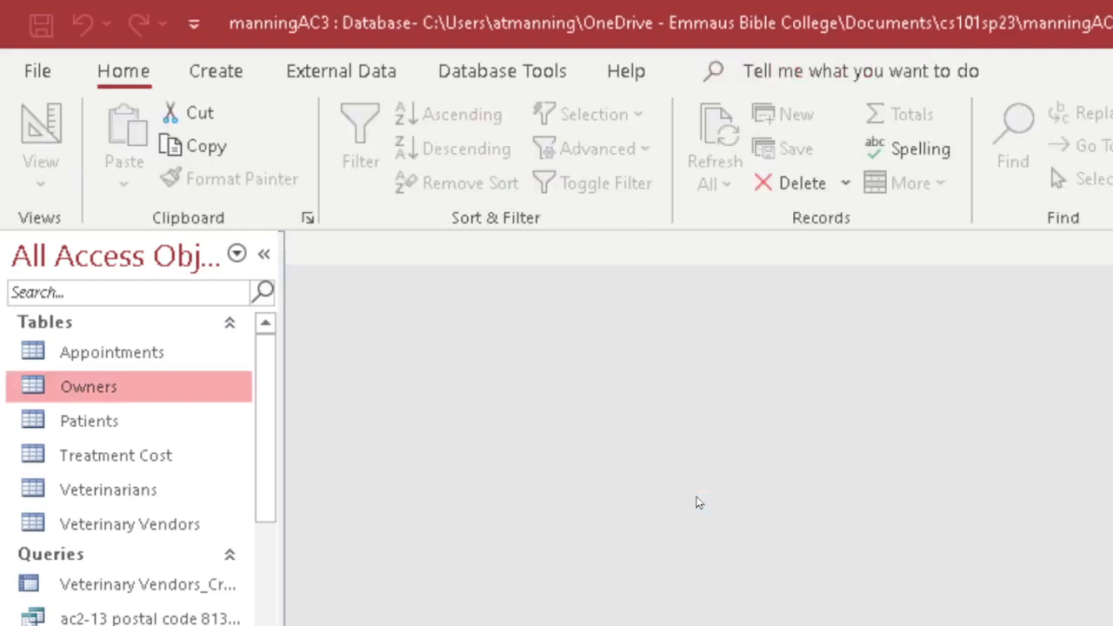
# Step: Try to change Fluffy's Owner ID in the Patients table to 0-1, using the digit zero, and discard the edit
pyautogui.doubleClick(89, 422)
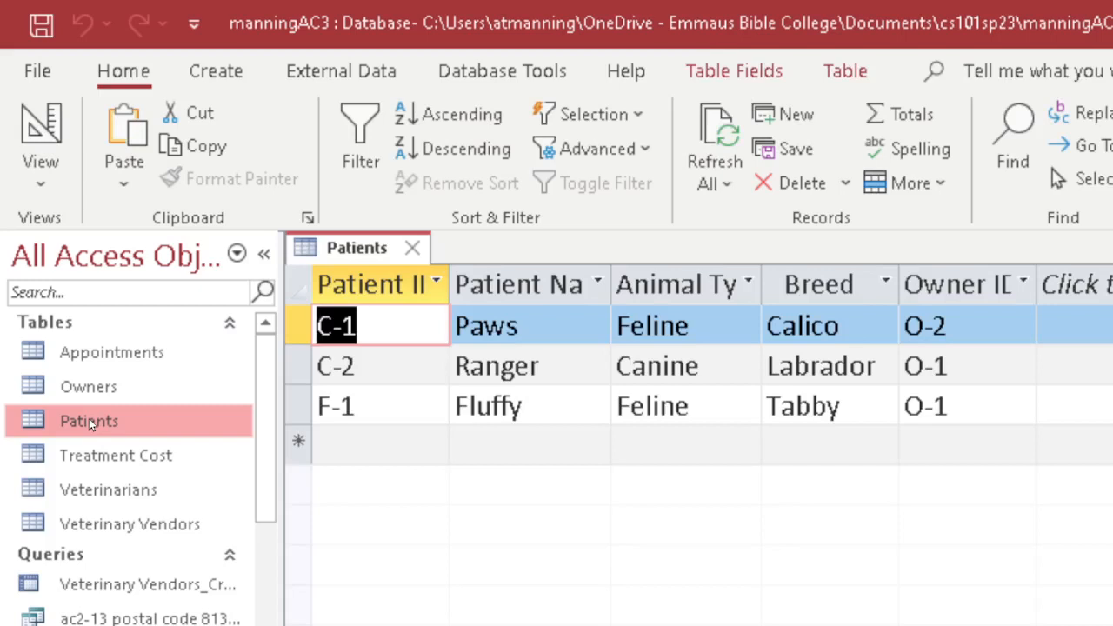
pyautogui.click(921, 406)
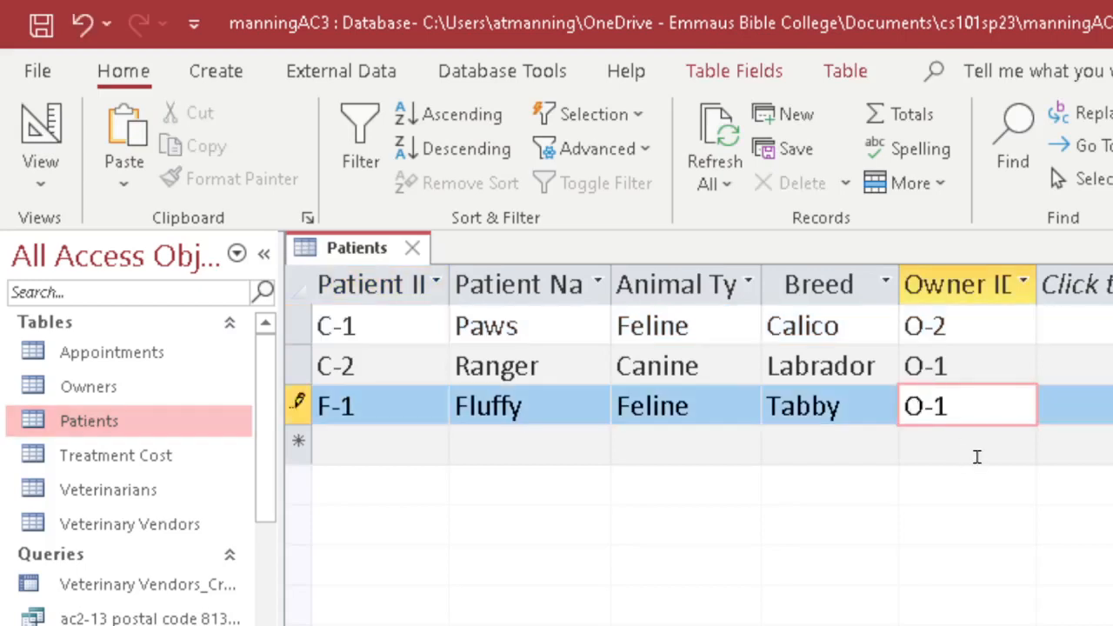
pyautogui.press('BackSpace')
pyautogui.write('0')
pyautogui.click(991, 367)
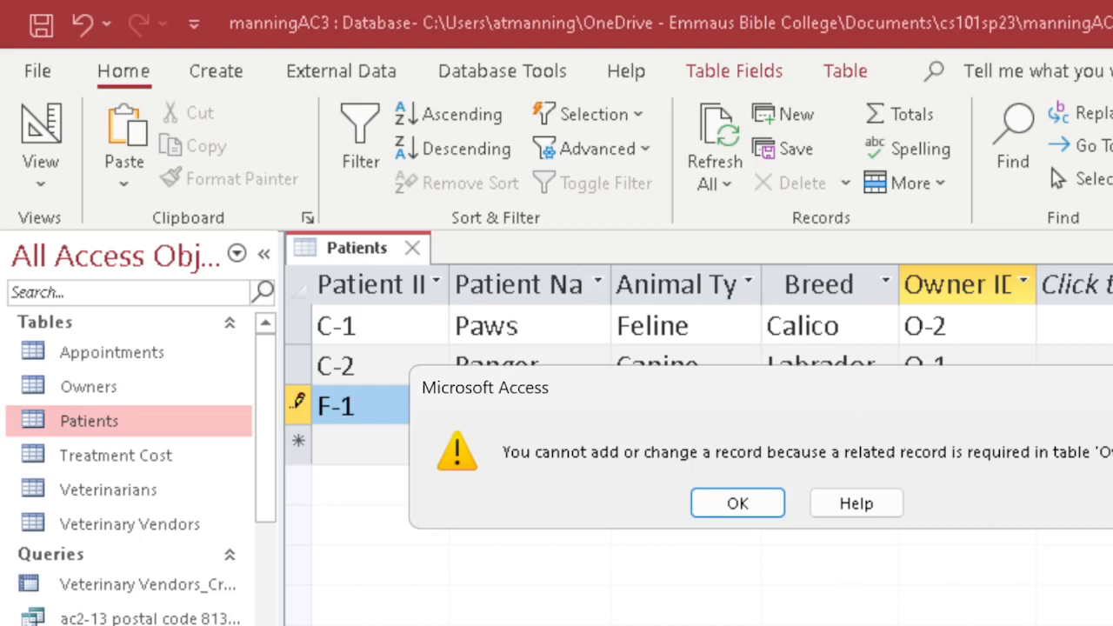
pyautogui.press('Return')
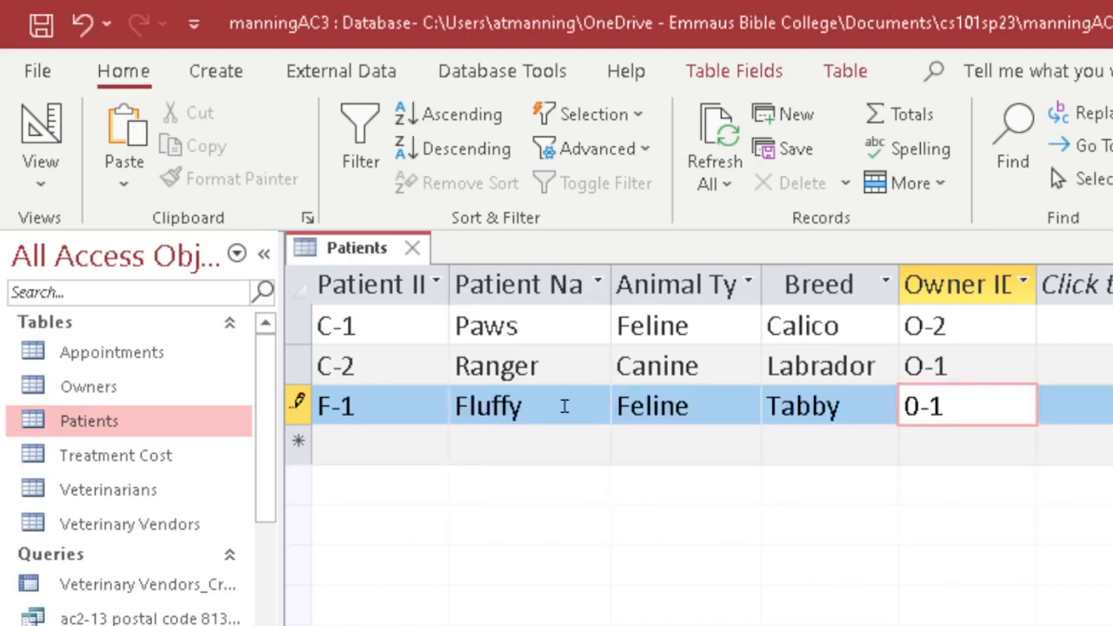
pyautogui.press('Escape')
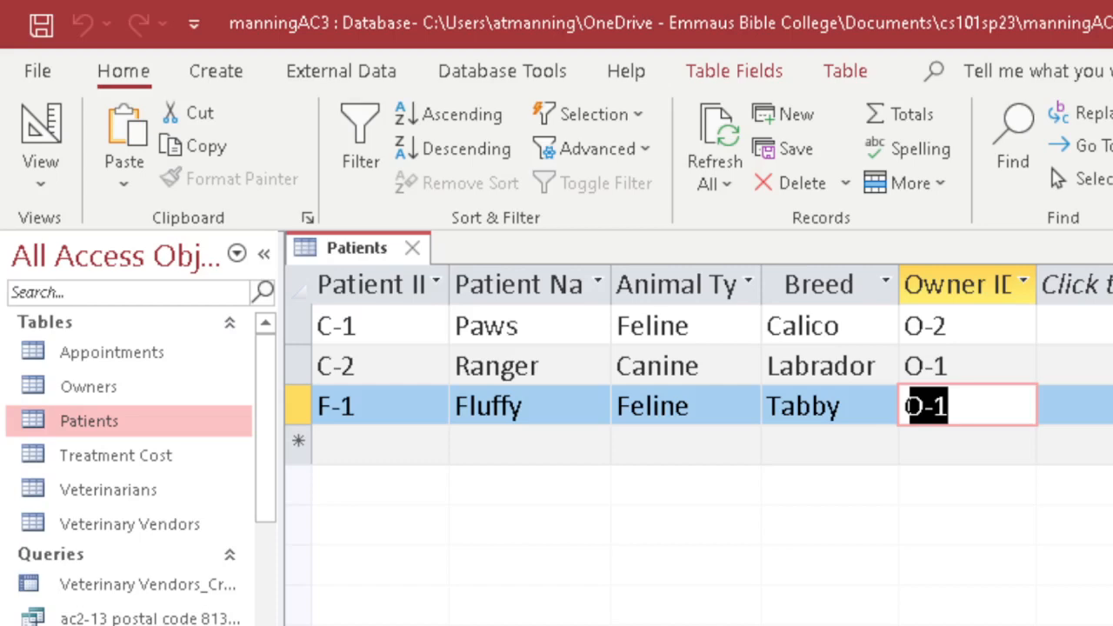
# Step: Widen the Owner ID column in the Patients table slightly and close the table, saving its layout
pyautogui.moveTo(1037, 284); pyautogui.dragTo(1054, 297)
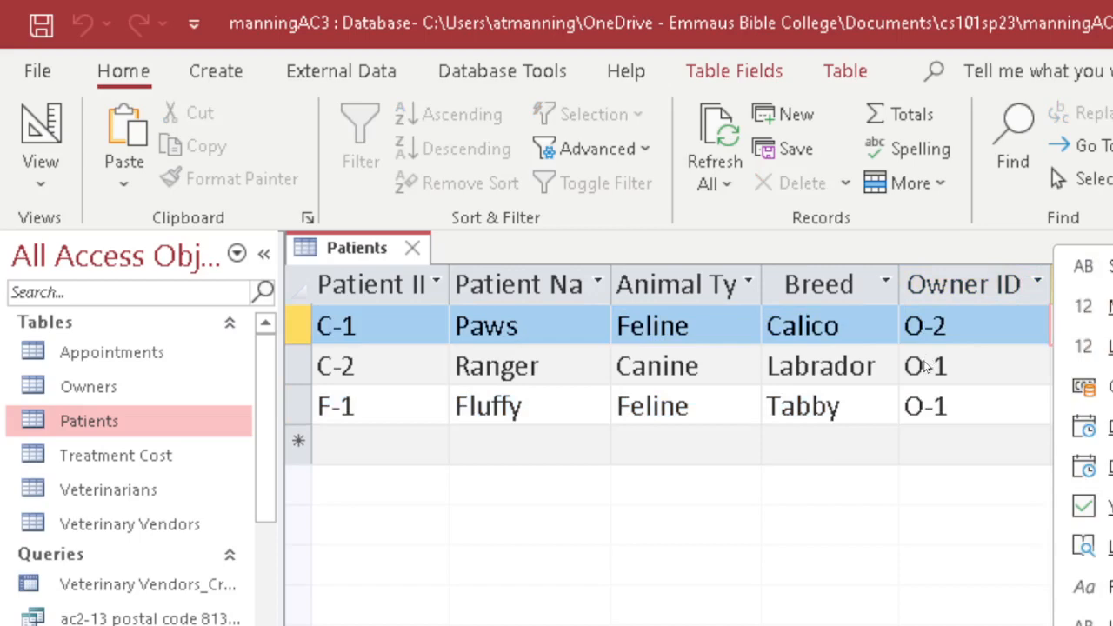
pyautogui.click(945, 485)
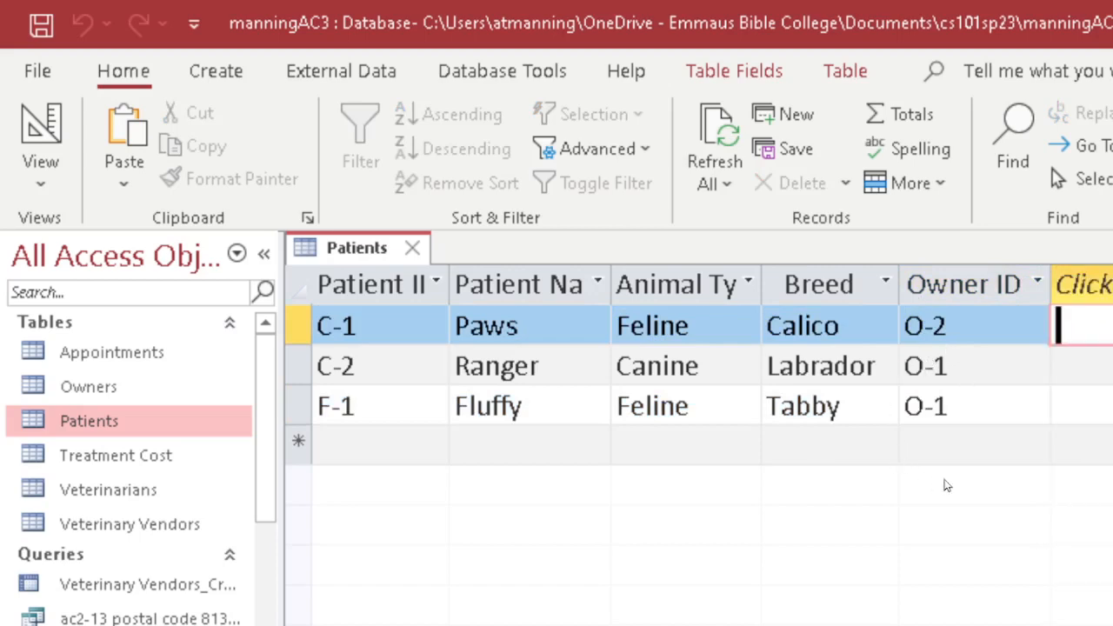
pyautogui.click(414, 249)
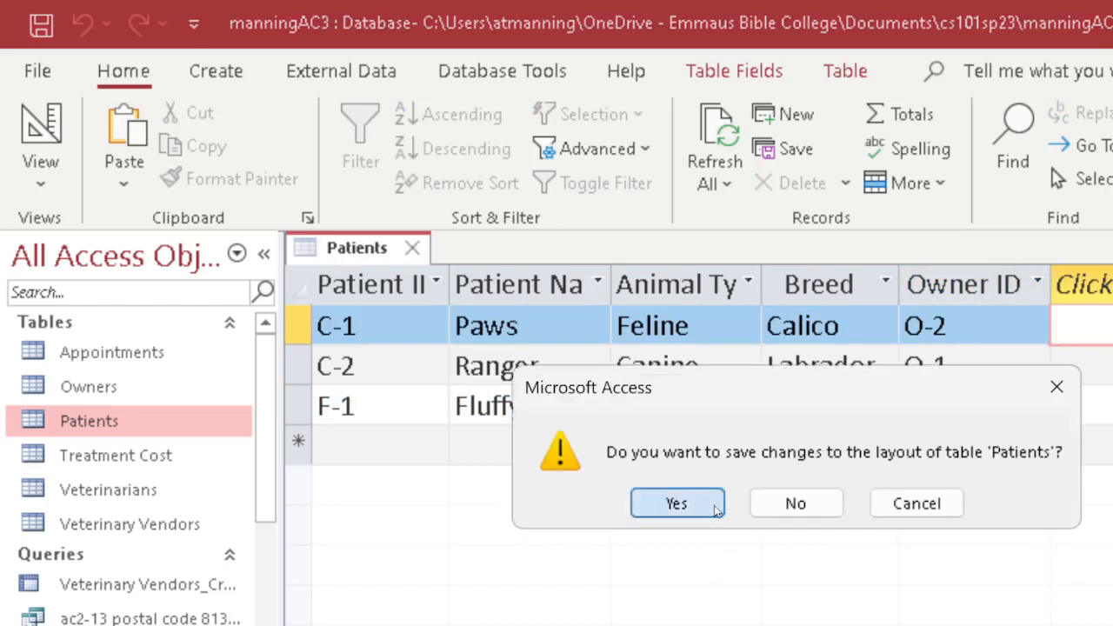
pyautogui.click(676, 504)
# Step: Try to change the ID of owner O-2 to O-3 in the Owners table, and discard the edit
pyautogui.click(111, 390)
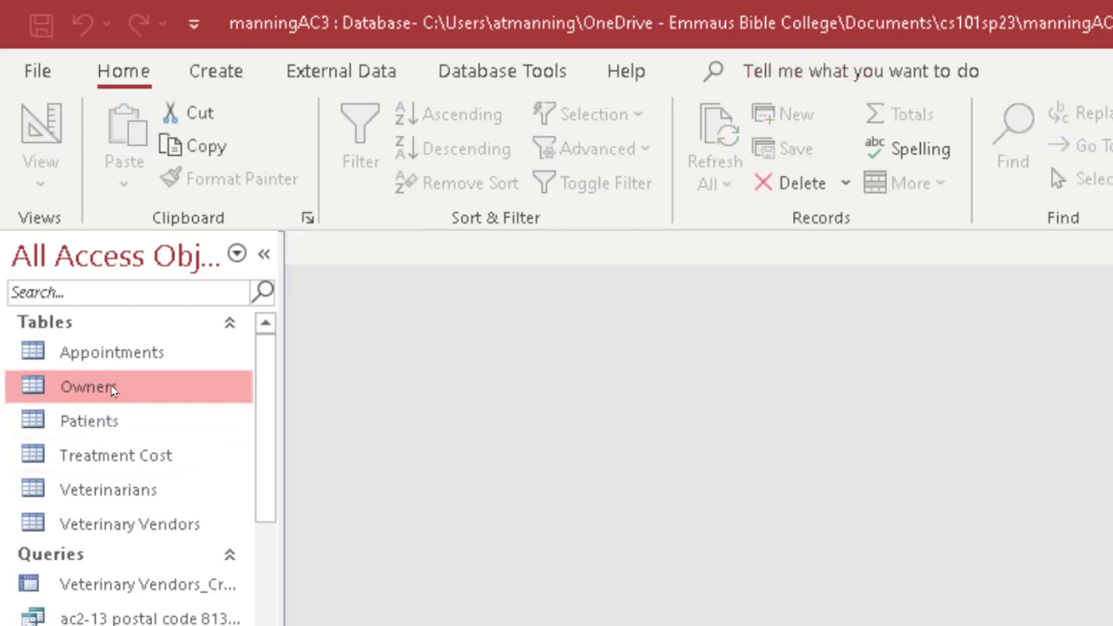
pyautogui.doubleClick(111, 390)
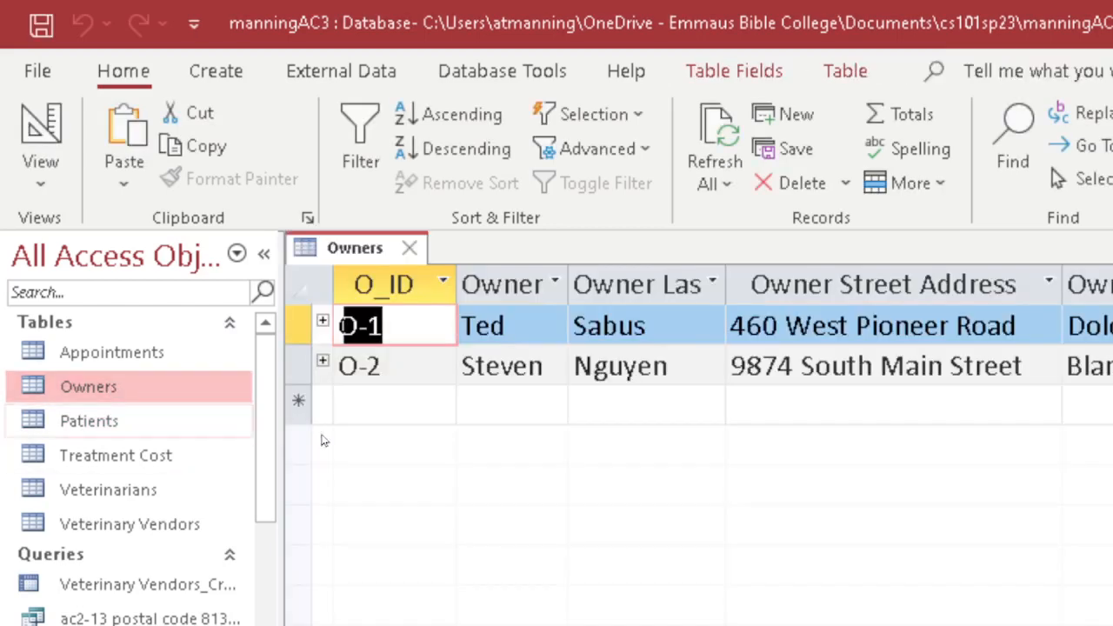
pyautogui.click(386, 366)
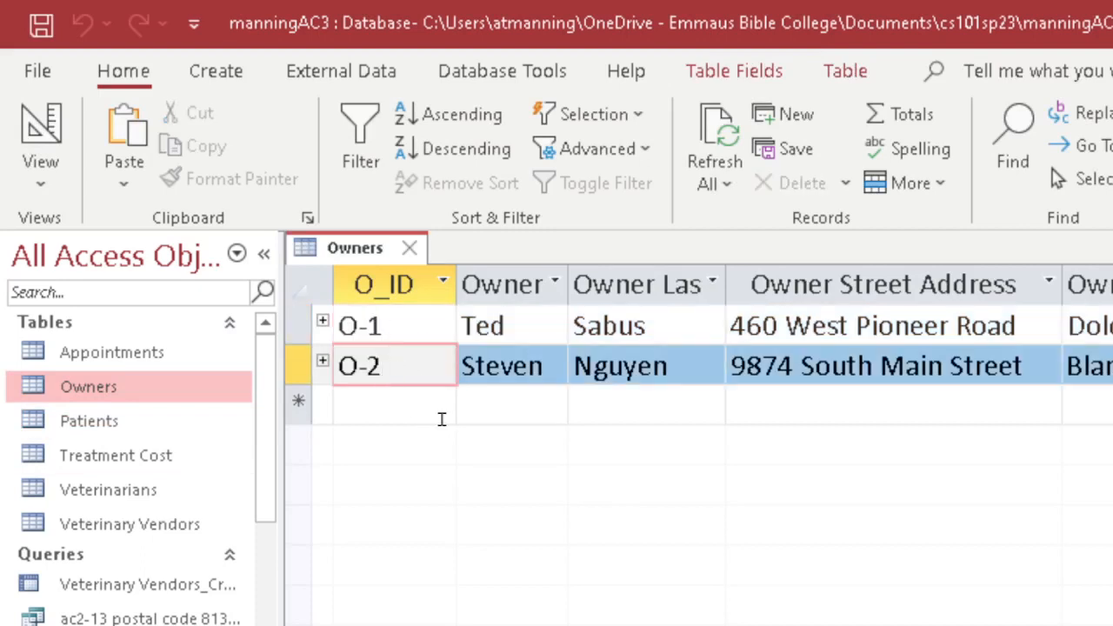
pyautogui.press('BackSpace')
pyautogui.write('3')
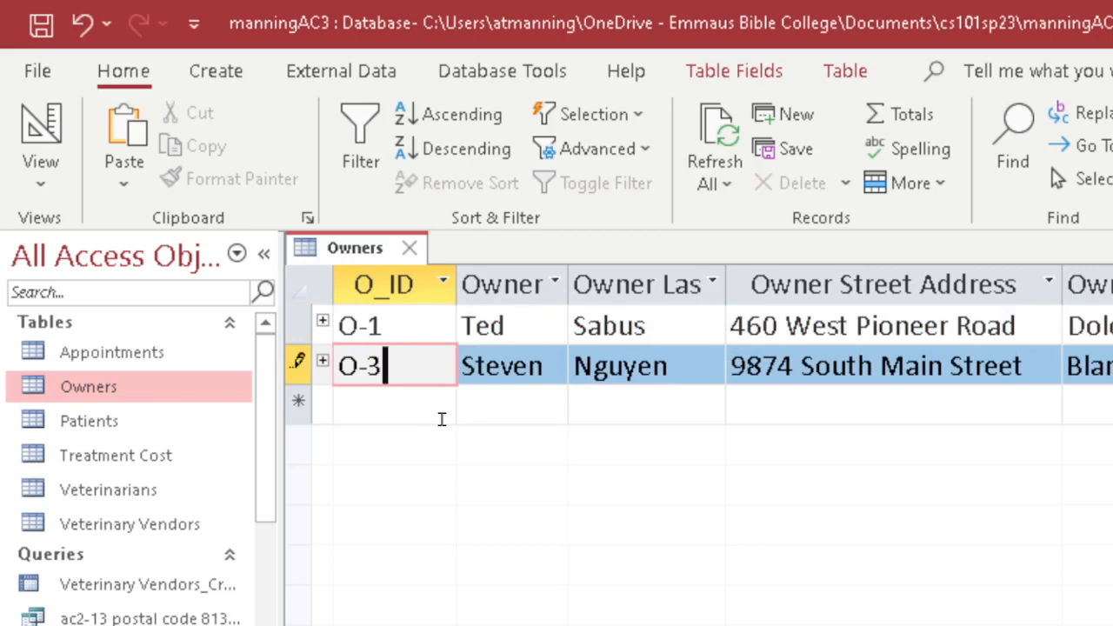
pyautogui.press('Tab')
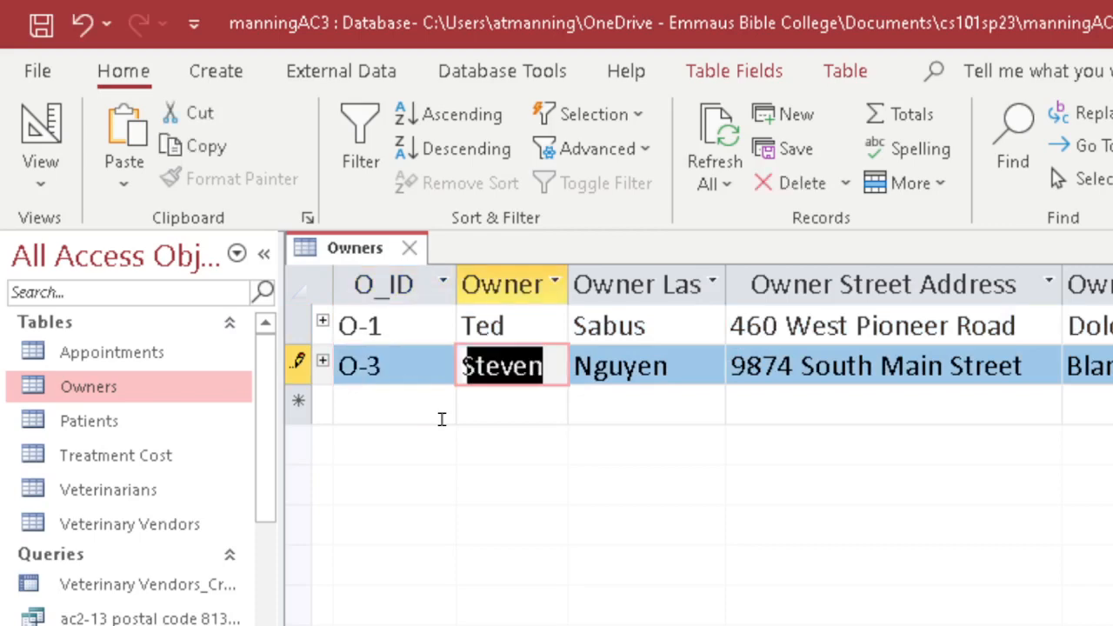
pyautogui.click(528, 335)
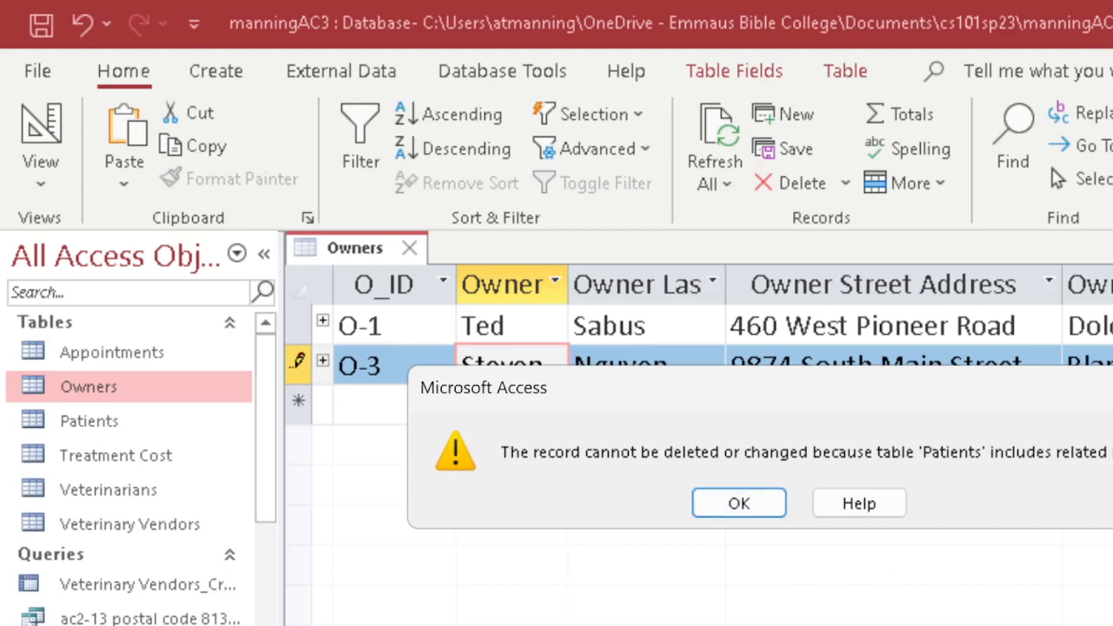
pyautogui.press('Return')
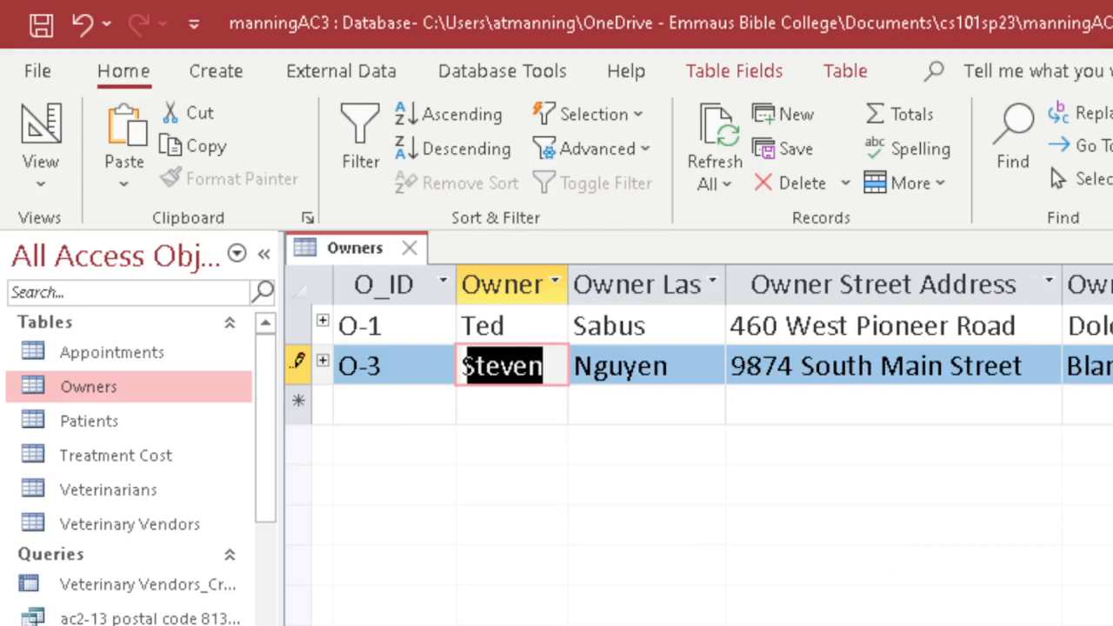
pyautogui.click(663, 365)
pyautogui.click(774, 363)
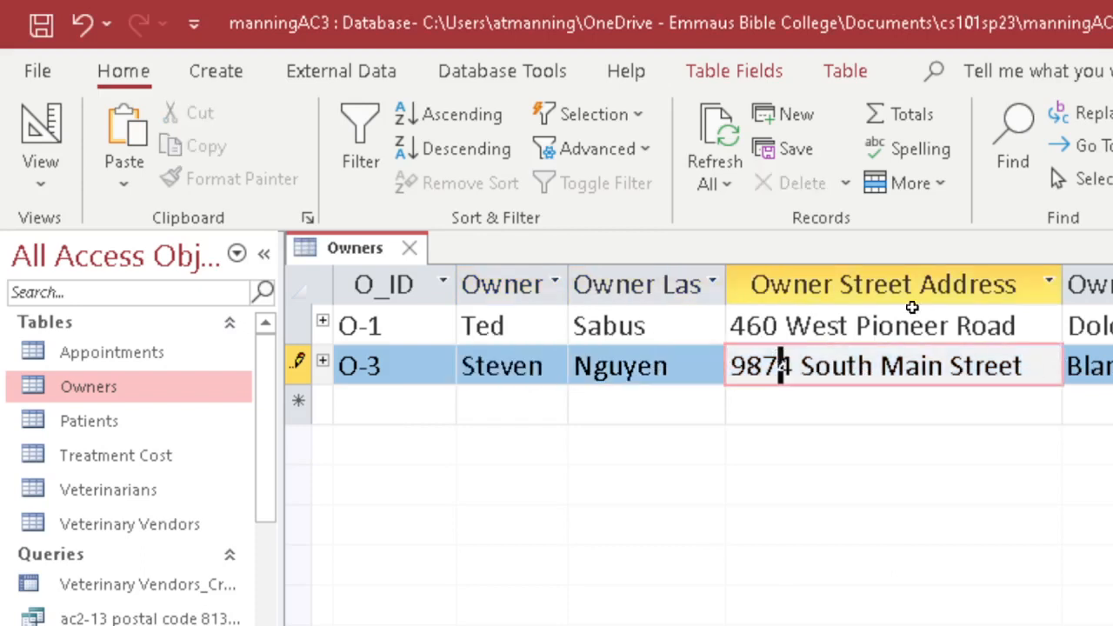
pyautogui.click(836, 326)
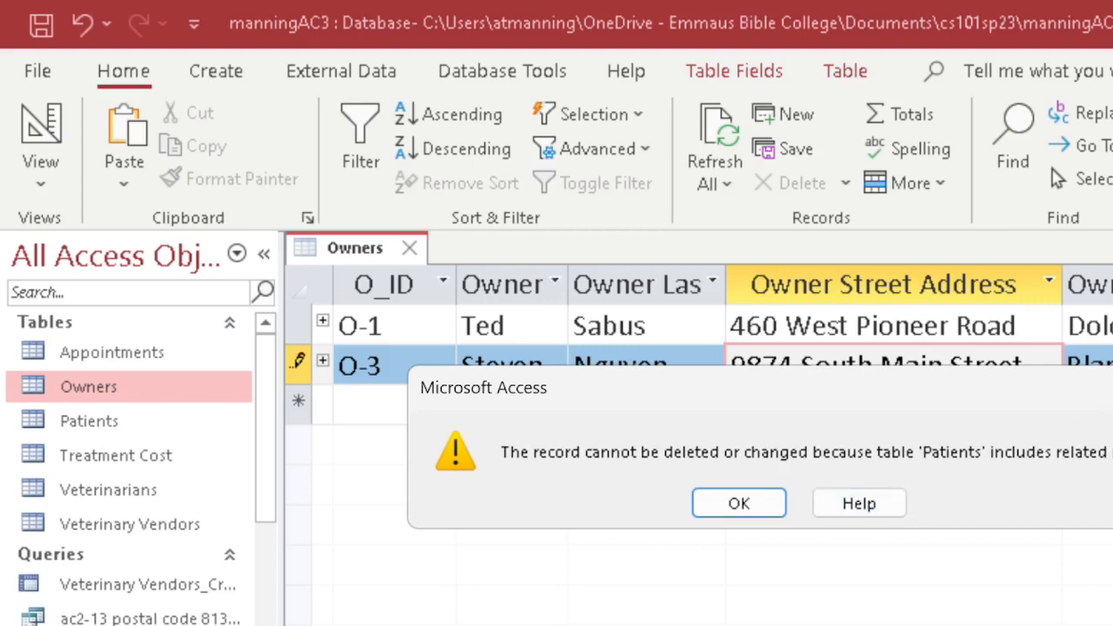
pyautogui.press('Return')
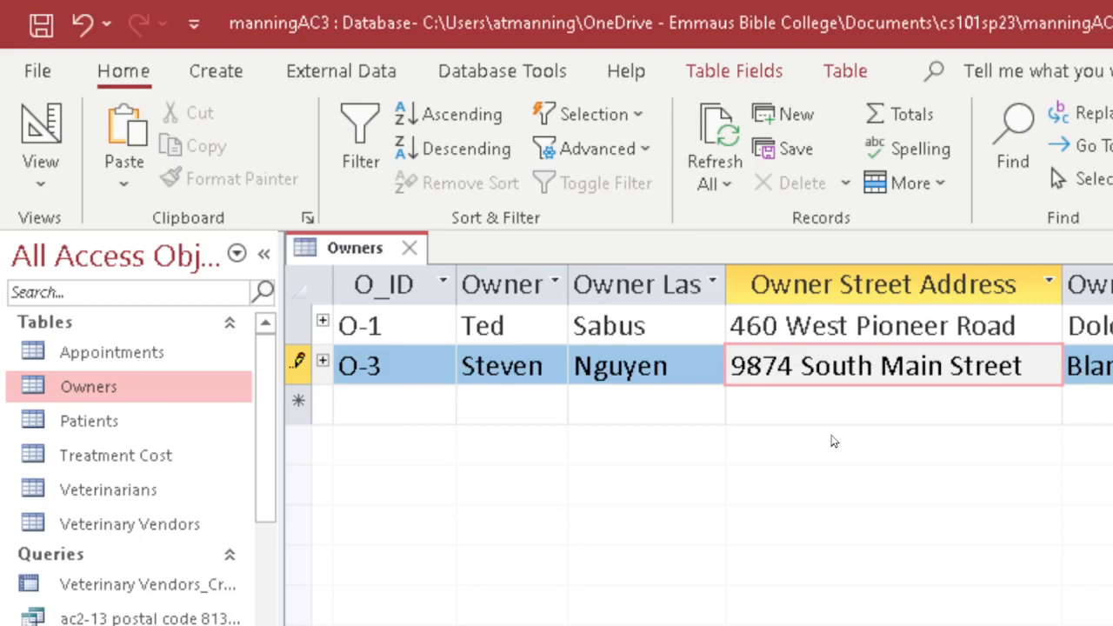
pyautogui.press('Escape')
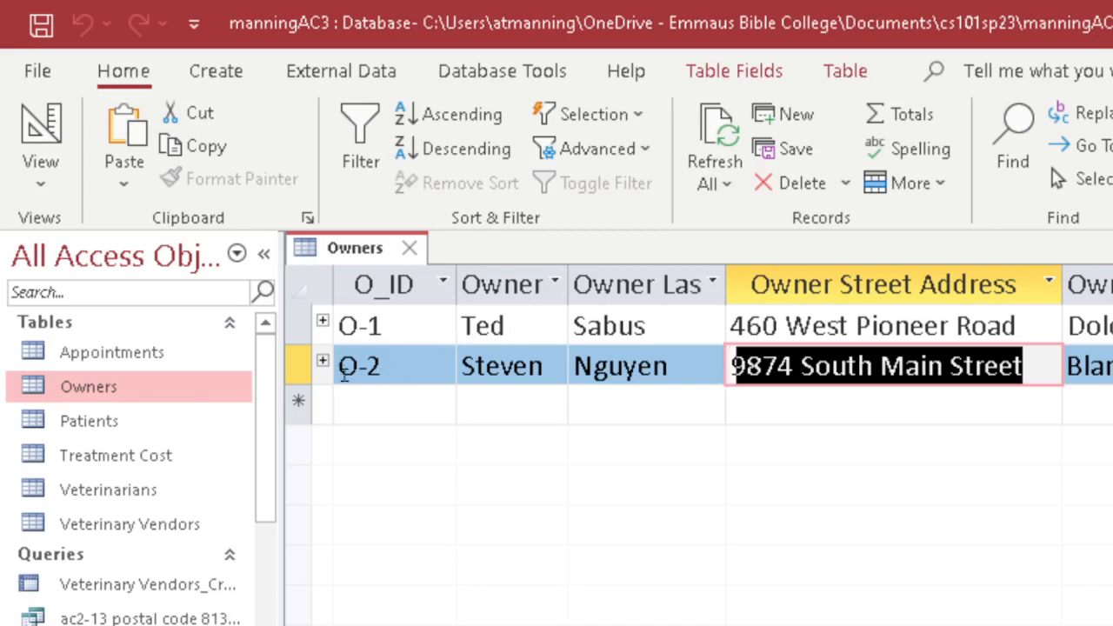
# Step: Check moving back and forth between the two owner records, and close the Owners table
pyautogui.click(507, 325)
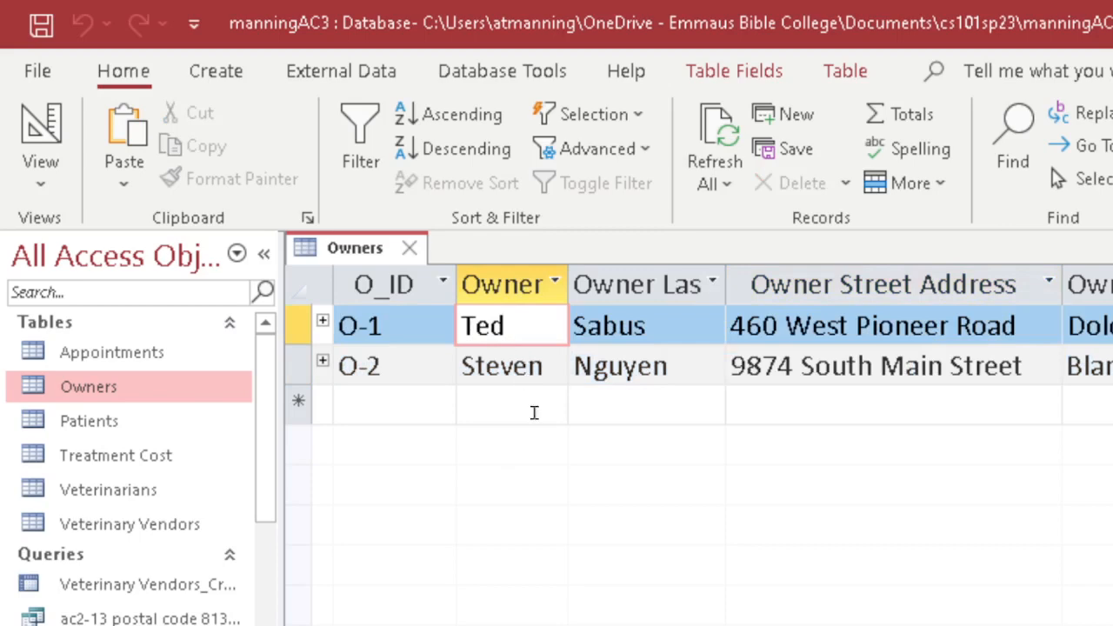
pyautogui.click(536, 371)
pyautogui.click(532, 327)
pyautogui.click(541, 367)
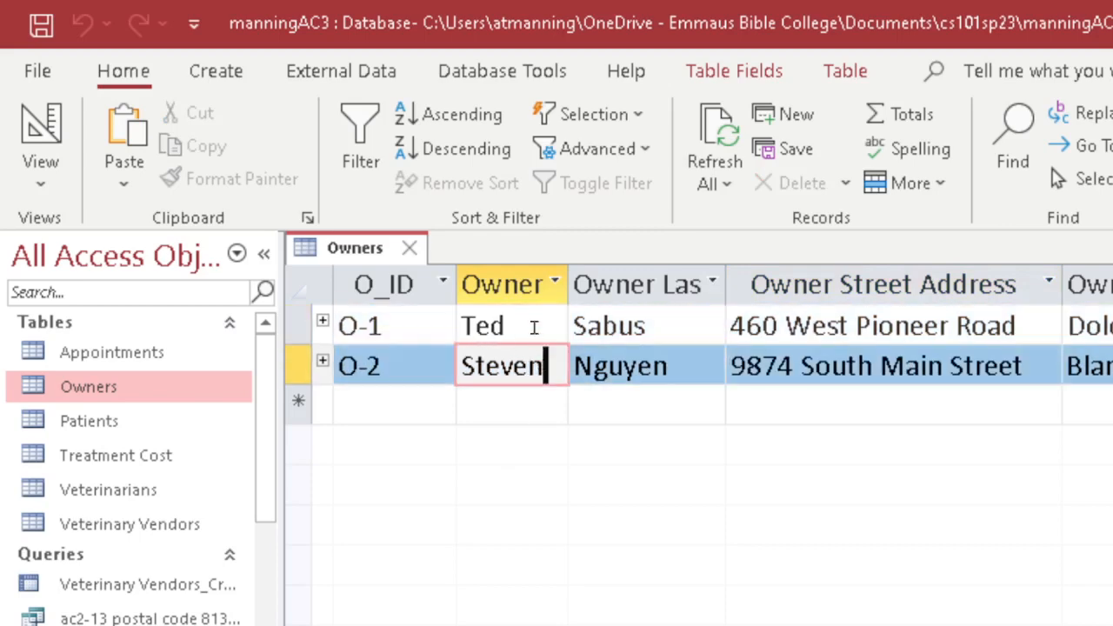
pyautogui.click(534, 326)
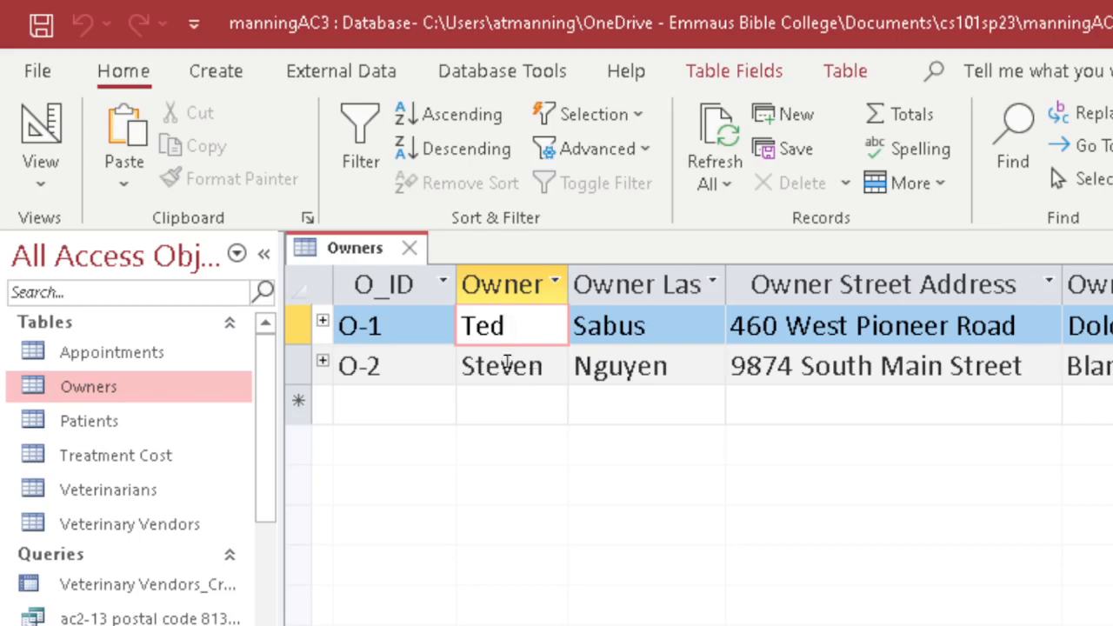
pyautogui.click(411, 251)
# Step: Enable Cascade Update Related Fields on the Owners–Patients relationship and close the relationships layout
pyautogui.click(489, 74)
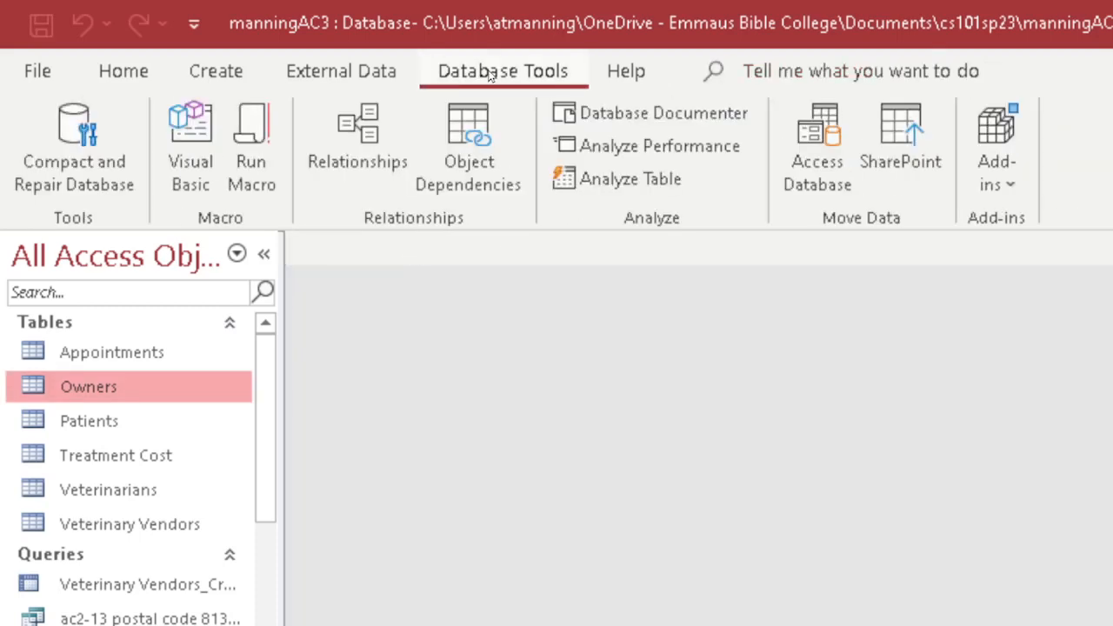
pyautogui.click(357, 140)
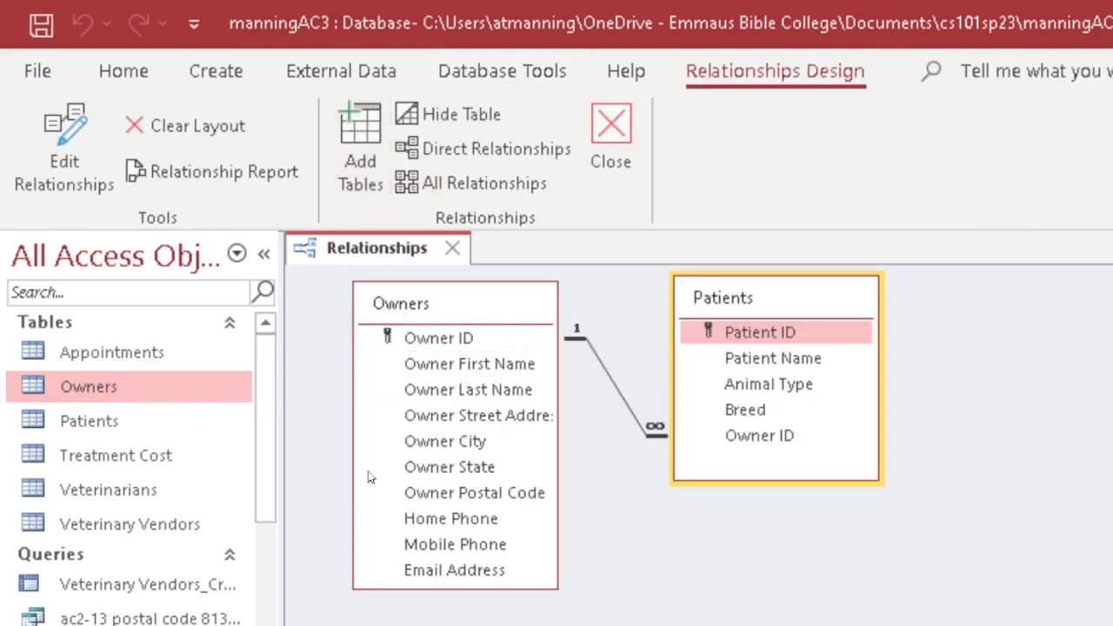
pyautogui.click(611, 382)
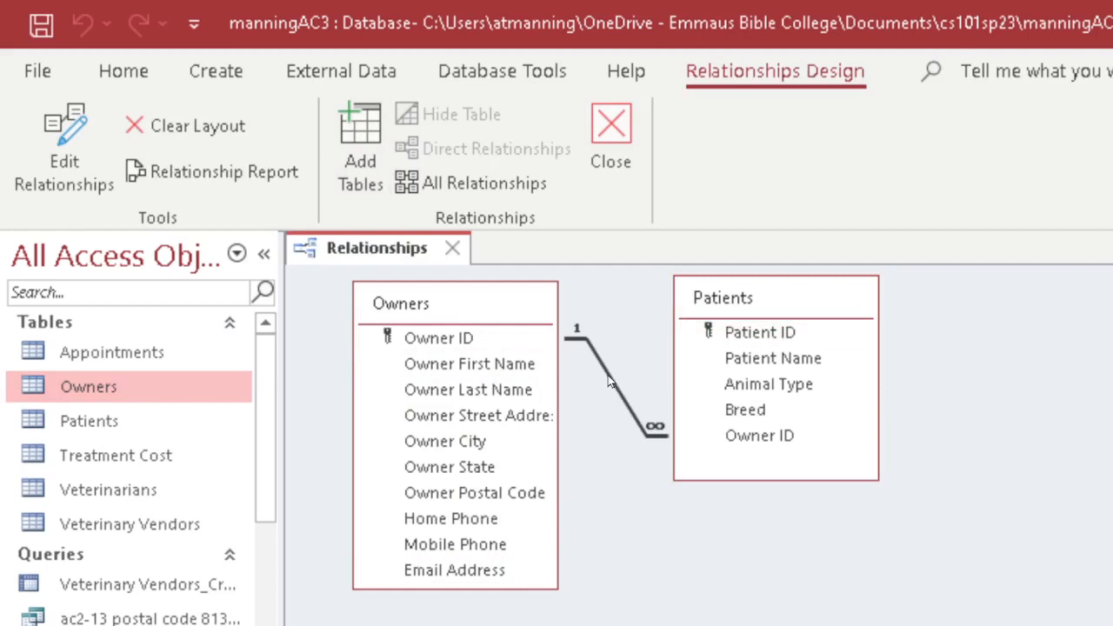
pyautogui.doubleClick(610, 383)
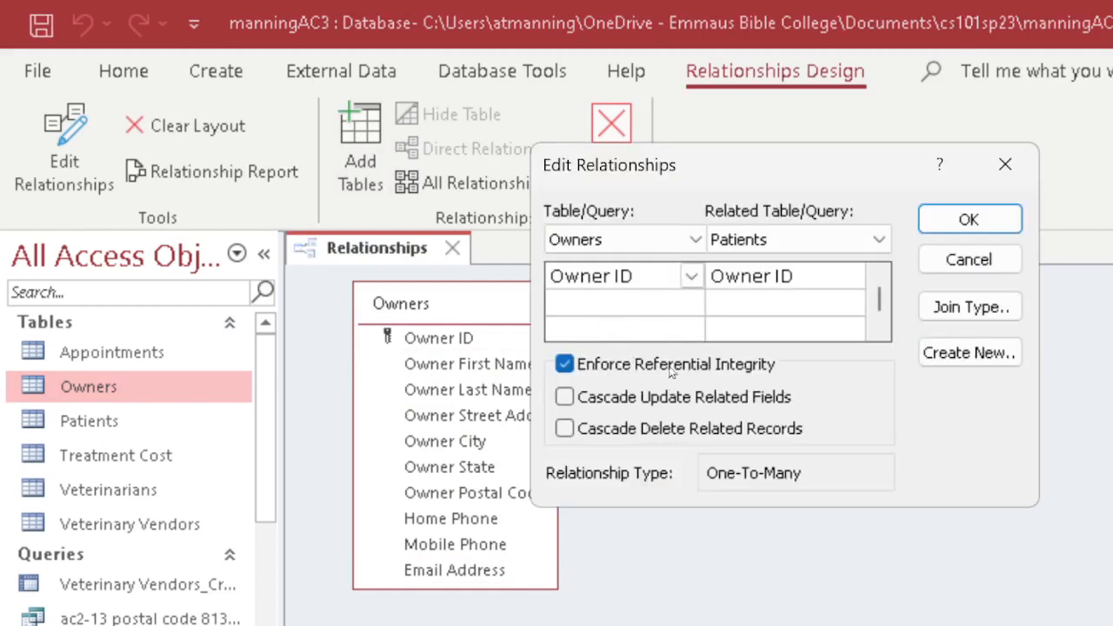
pyautogui.click(573, 401)
pyautogui.click(949, 228)
pyautogui.click(612, 127)
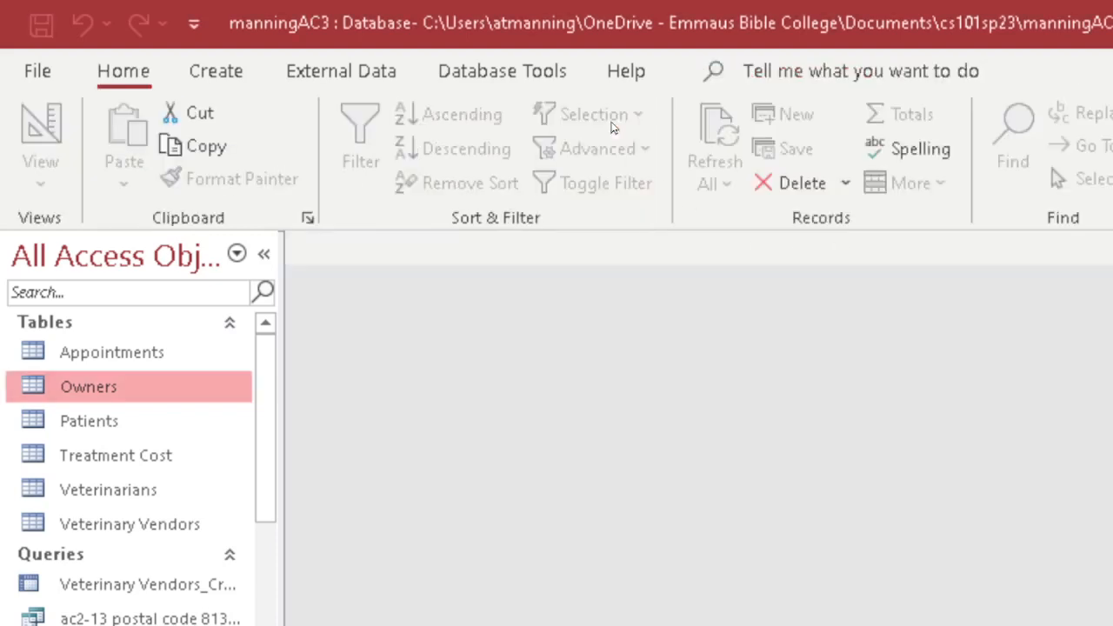
# Step: Change the ID of owner O-1 to O-11 in the Owners table and close the table
pyautogui.doubleClick(86, 388)
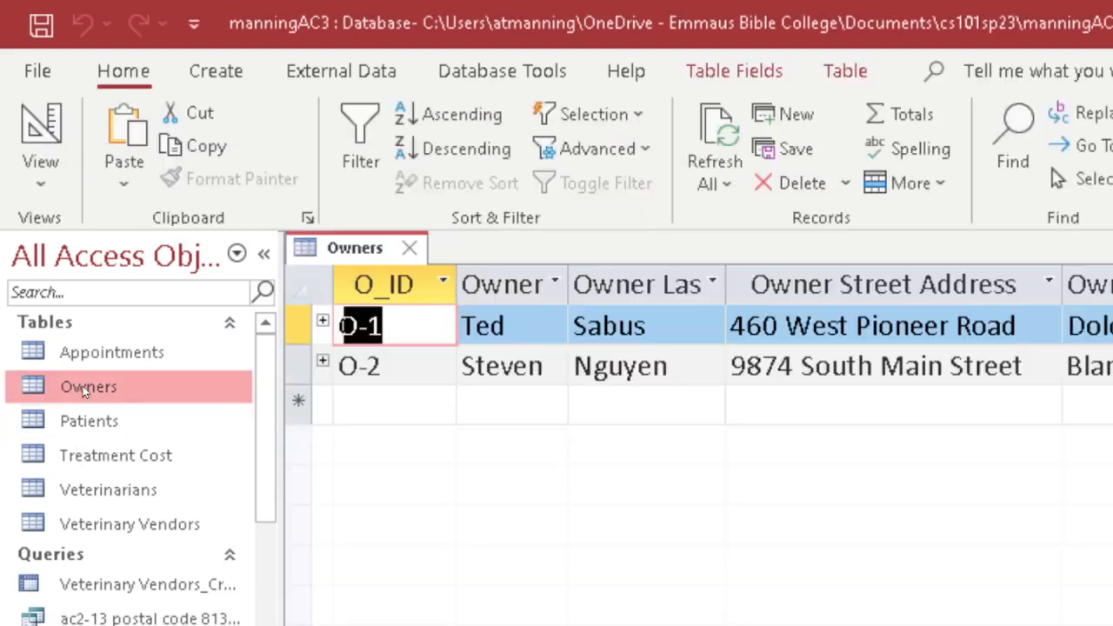
pyautogui.click(390, 329)
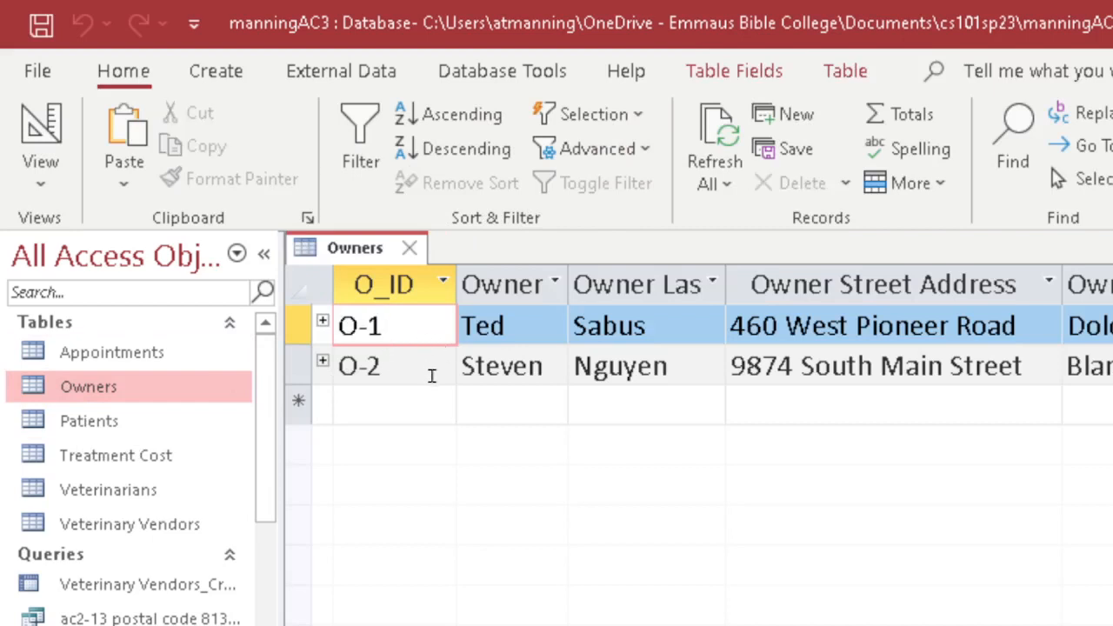
pyautogui.write('1')
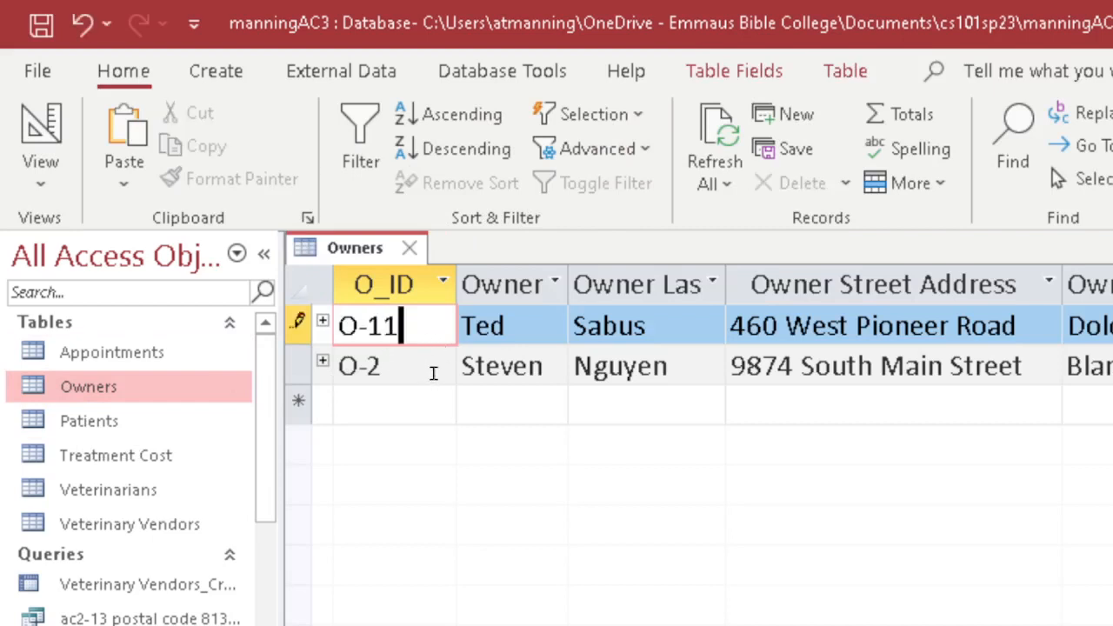
pyautogui.click(528, 370)
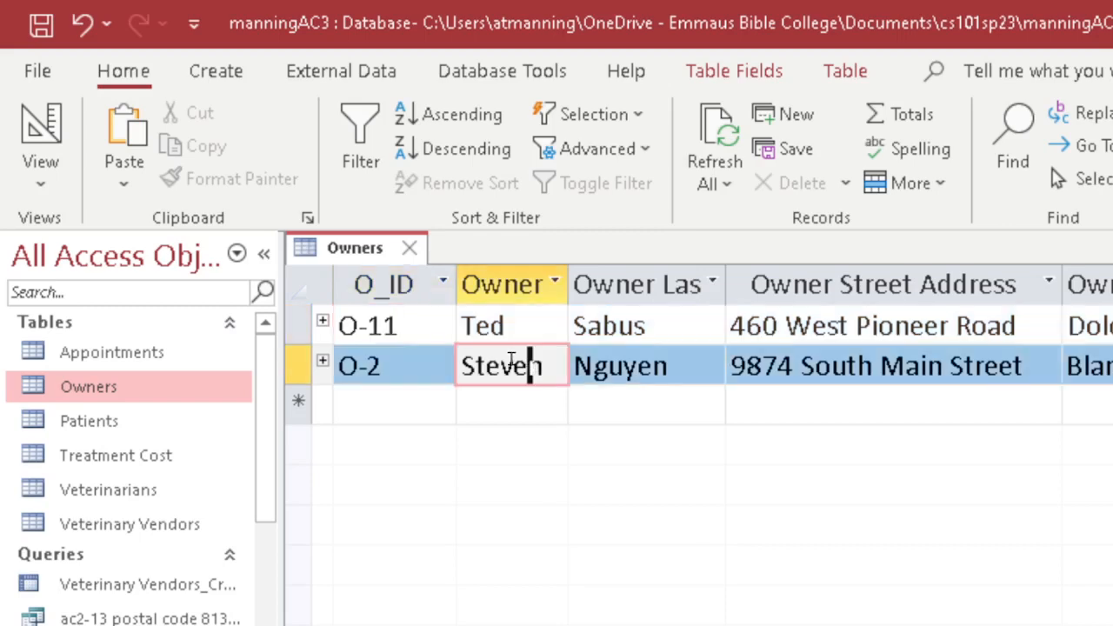
pyautogui.click(409, 249)
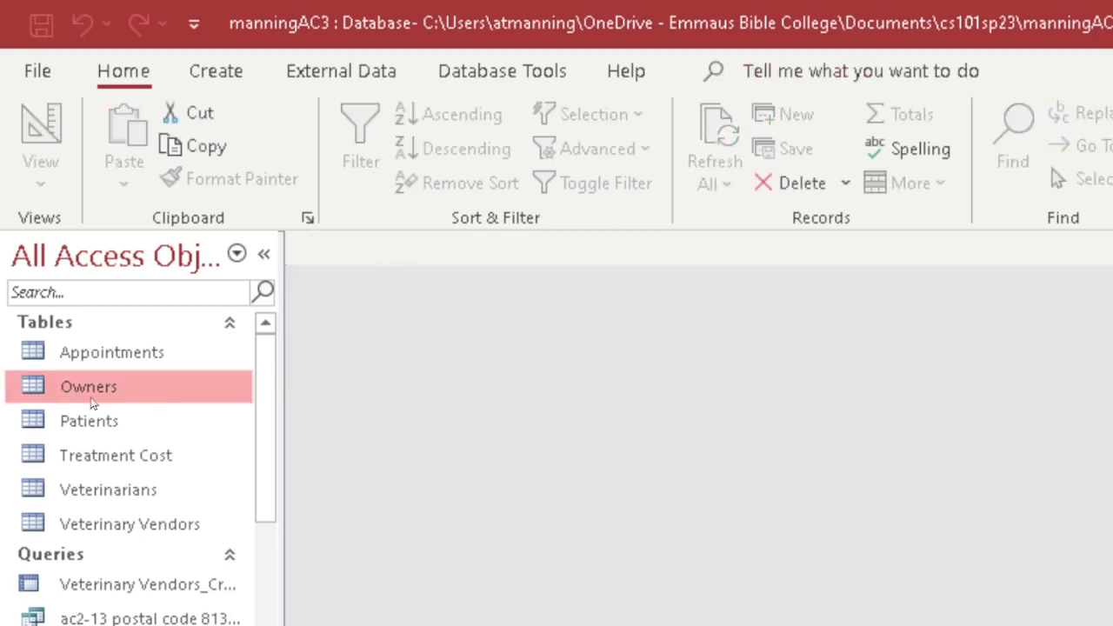
# Step: Try to change patient C-2's Owner ID to O-1 in the Patients table, discard the edit, and close the table
pyautogui.doubleClick(78, 420)
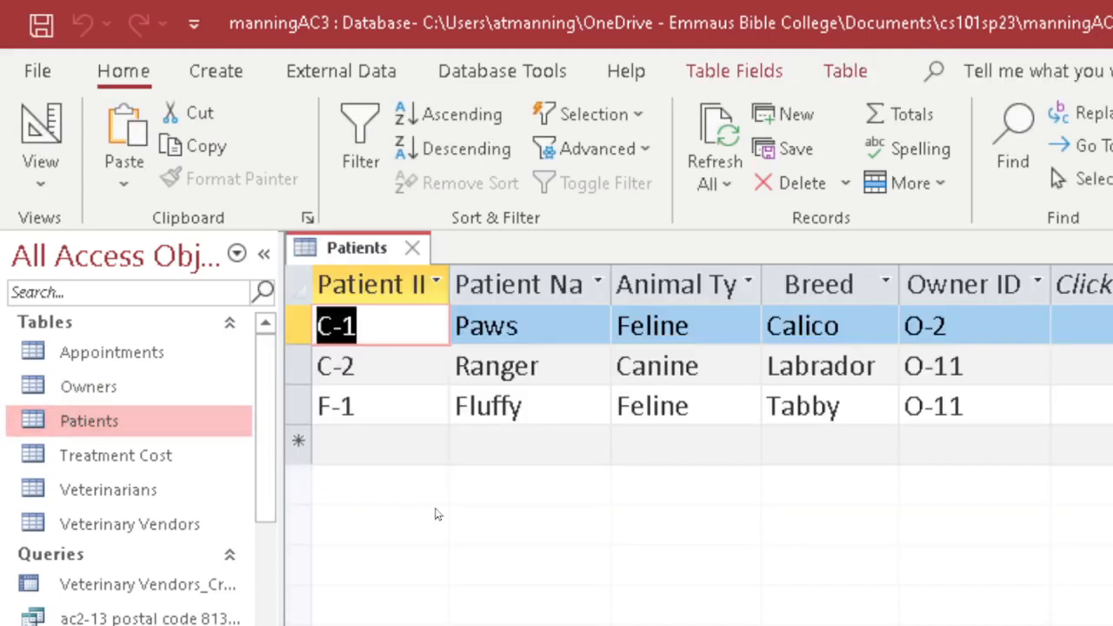
pyautogui.click(974, 367)
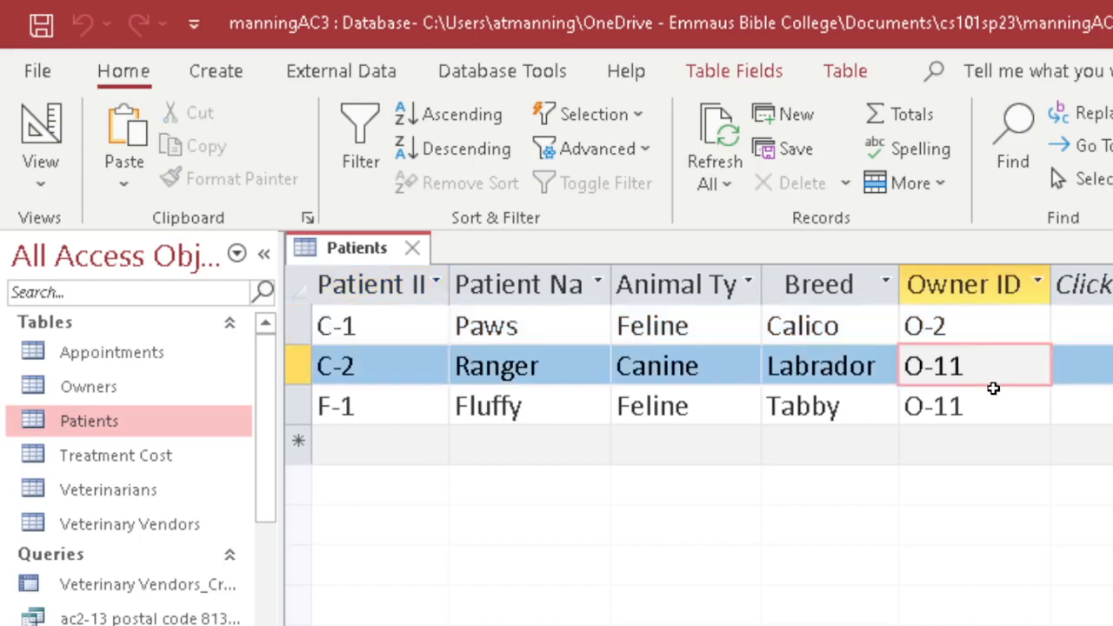
pyautogui.press('BackSpace')
pyautogui.click(976, 406)
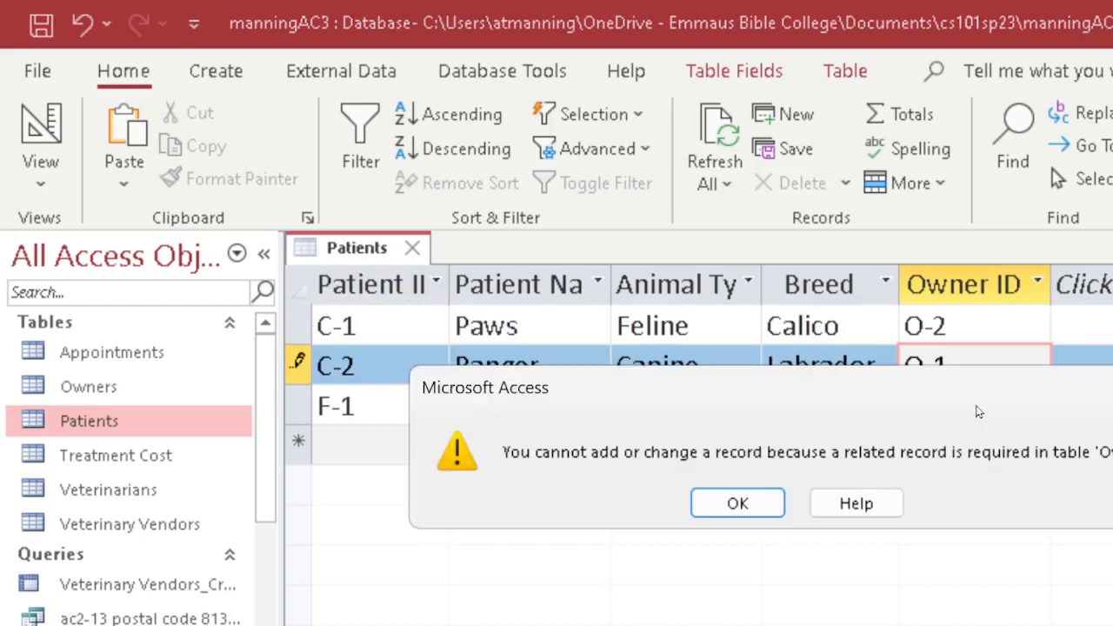
pyautogui.click(737, 503)
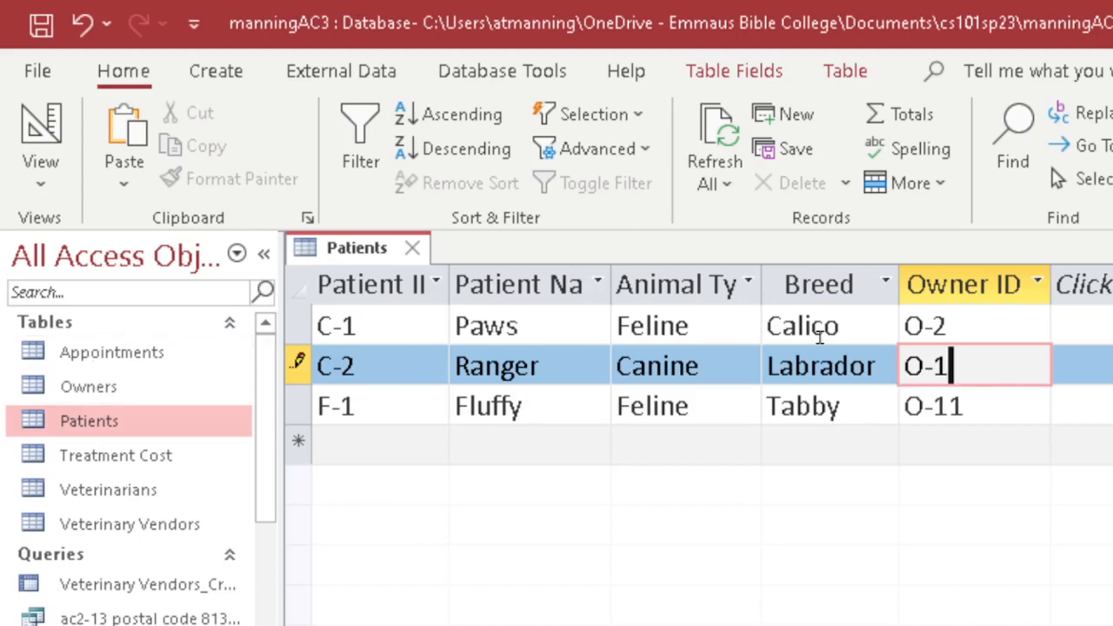
pyautogui.press('Escape')
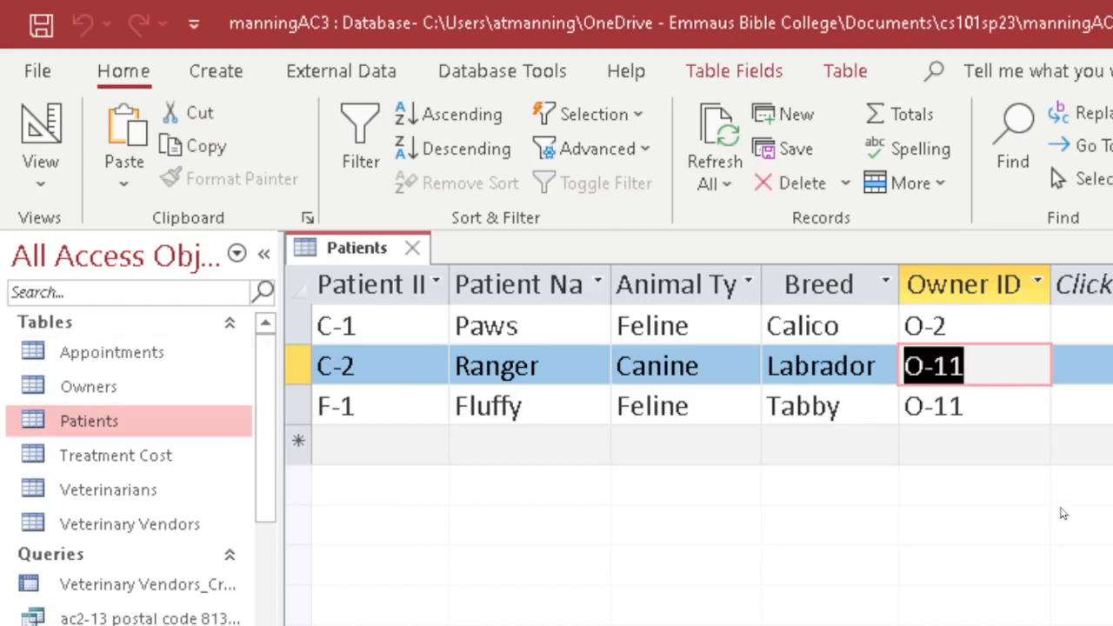
pyautogui.click(411, 260)
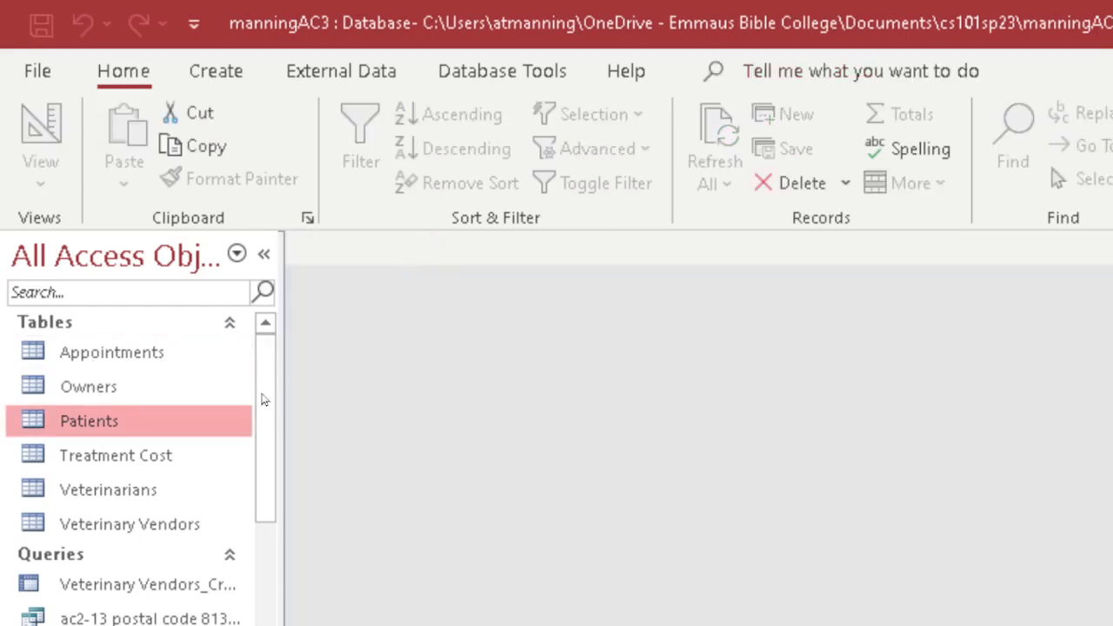
# Step: Set the ID of owner O-11 back to O-1 in the Owners table and save the record
pyautogui.doubleClick(99, 390)
pyautogui.click(406, 326)
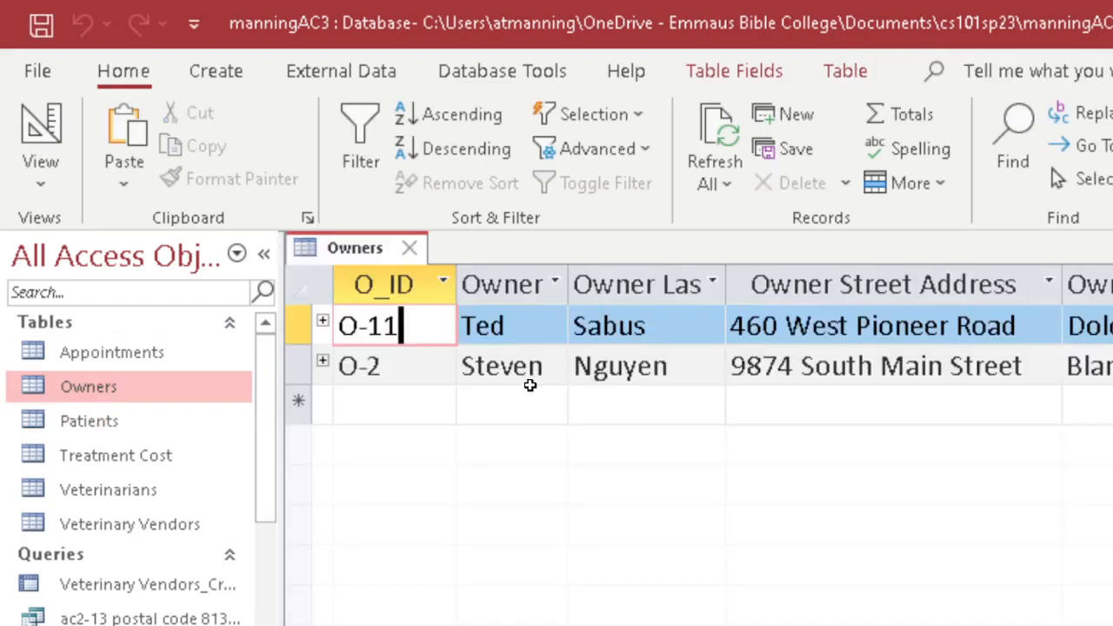
pyautogui.press('BackSpace')
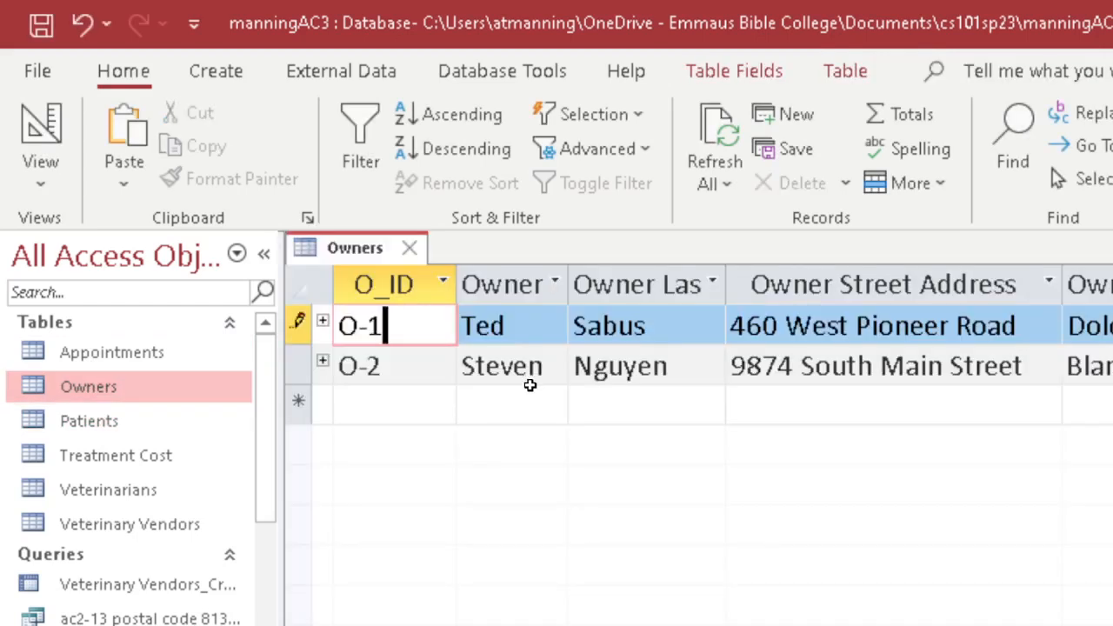
pyautogui.click(529, 366)
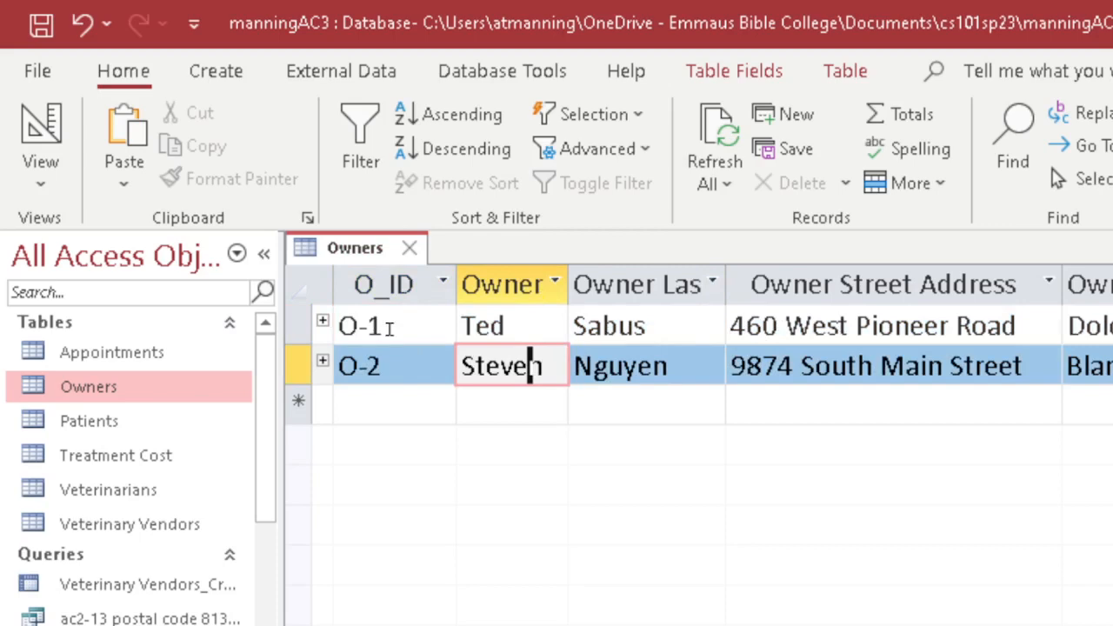
# Step: Check the Owner ID values in the Patients table, and close both the Patients and Owners tables
pyautogui.doubleClick(87, 421)
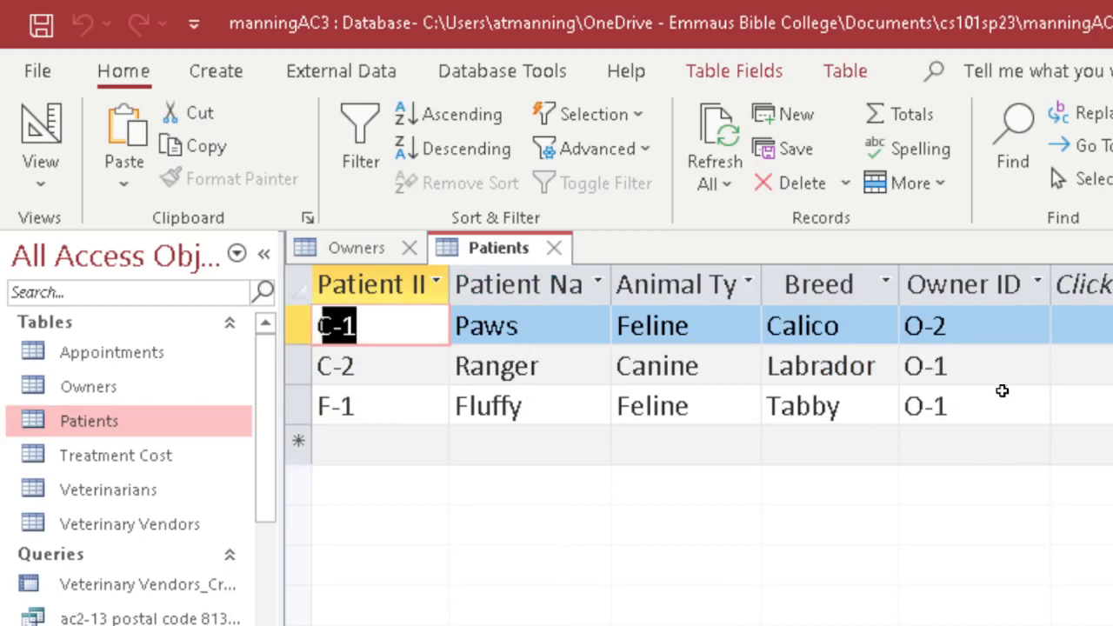
pyautogui.click(552, 250)
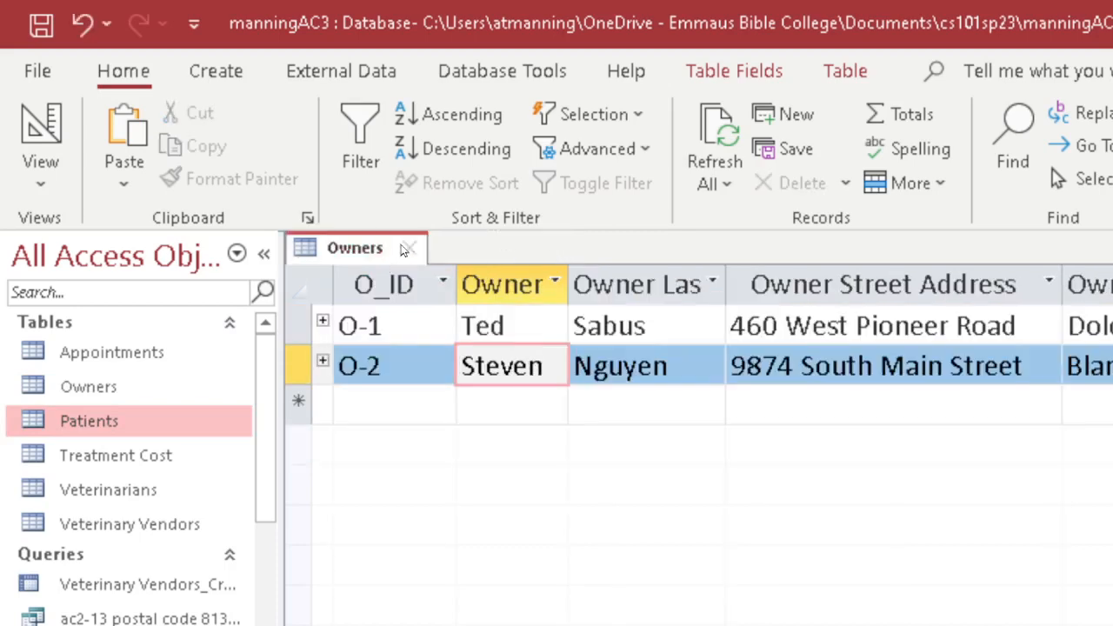
pyautogui.click(407, 248)
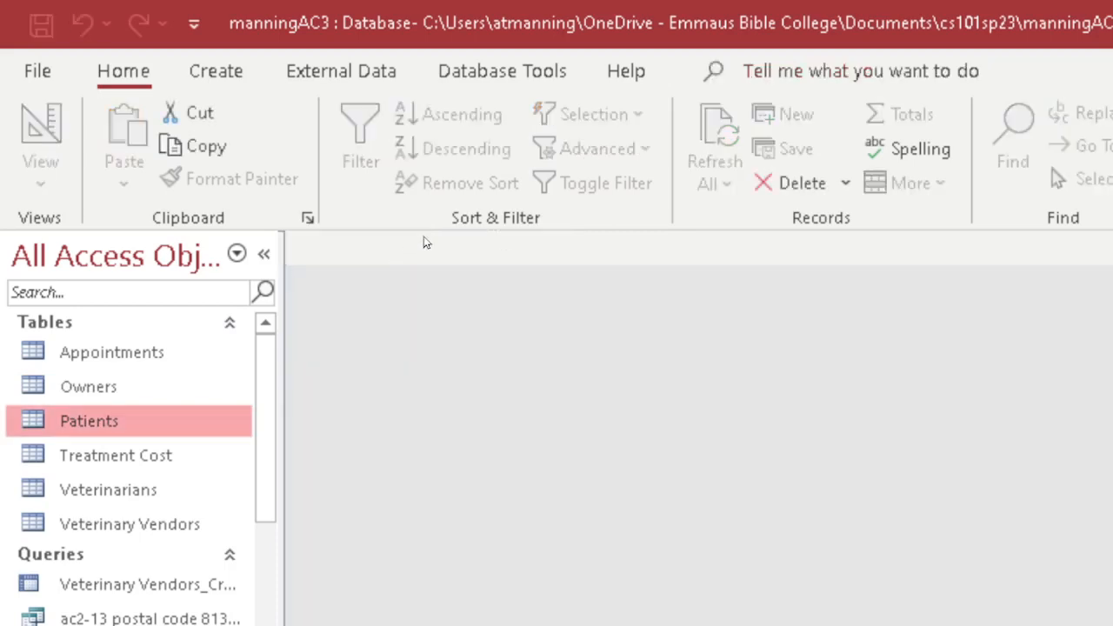
# Step: Review the Owners–Patients relationship's settings in the relationships layout, and enlarge the Owners field list to show full field names
pyautogui.click(495, 70)
pyautogui.click(357, 139)
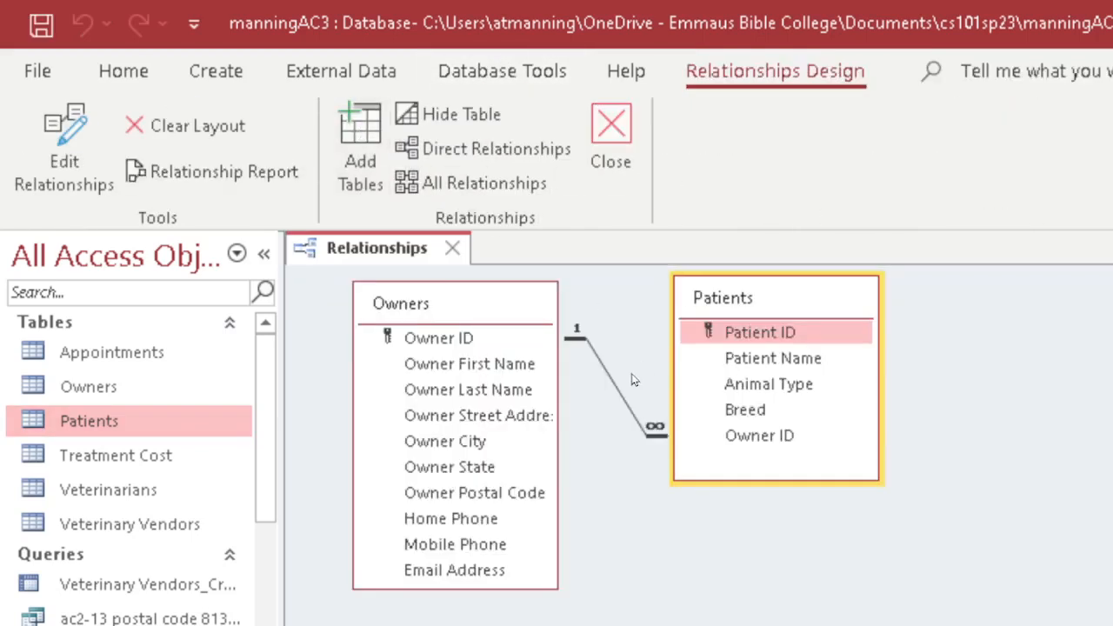
pyautogui.doubleClick(612, 385)
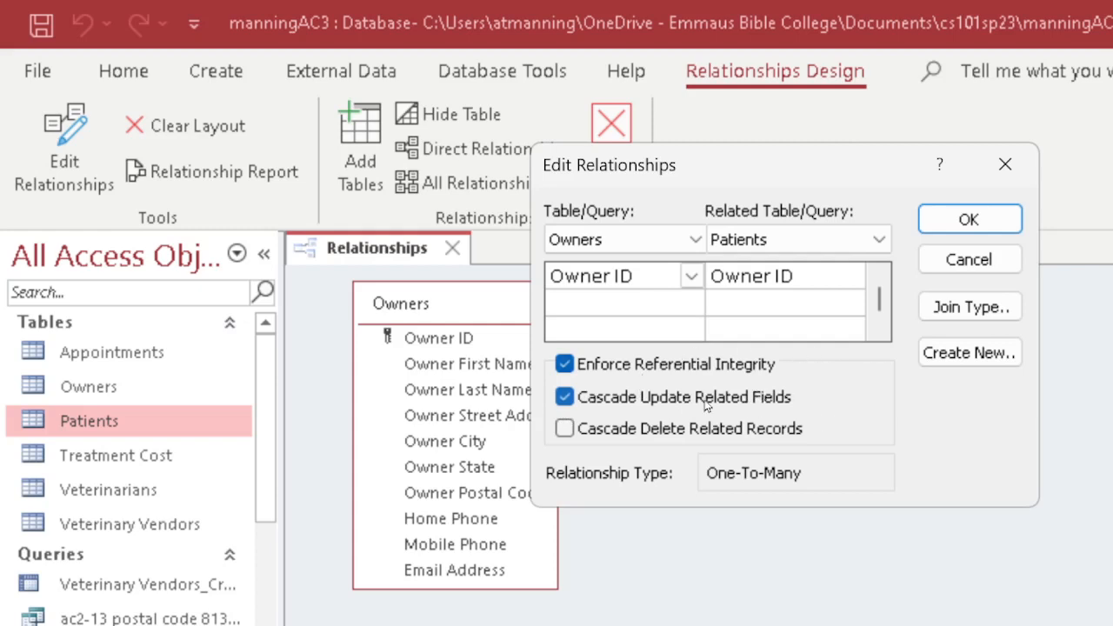
pyautogui.click(970, 219)
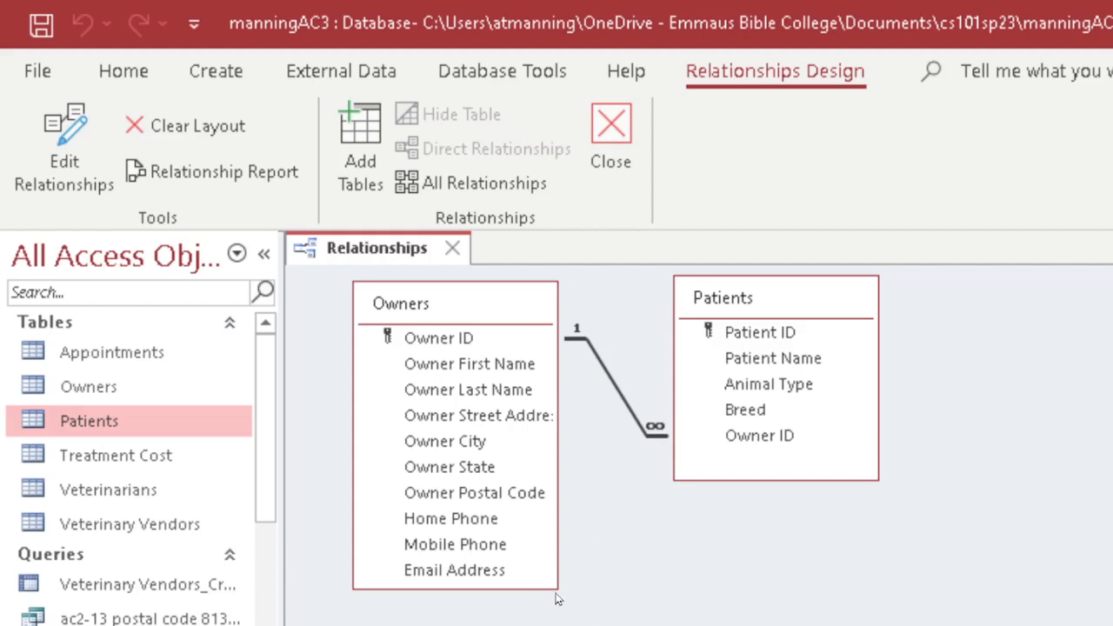
pyautogui.moveTo(555, 588); pyautogui.dragTo(571, 621)
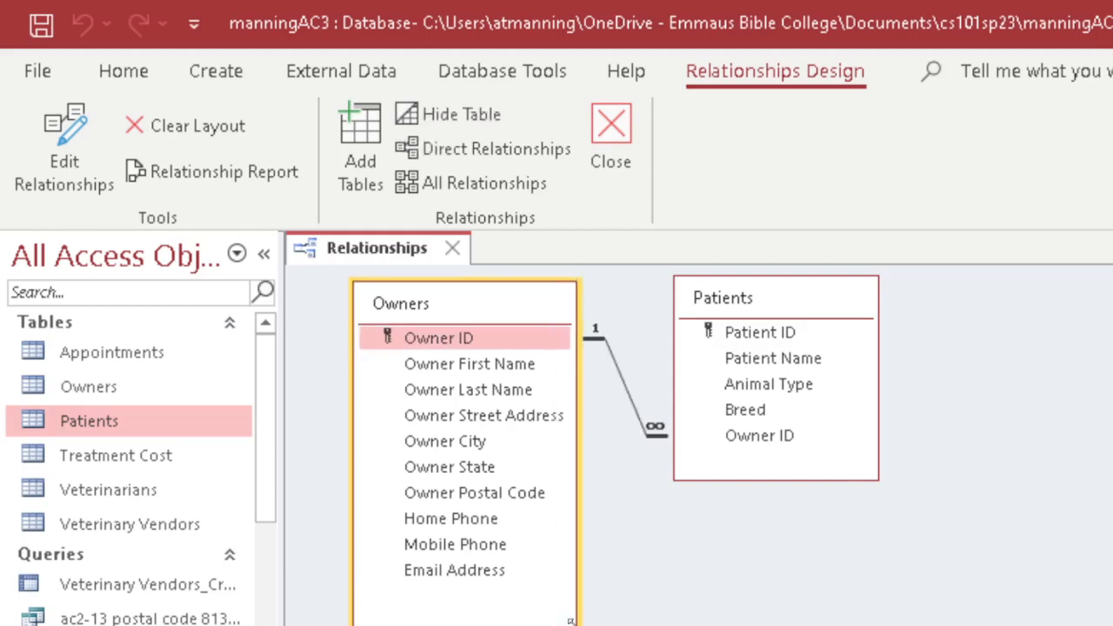
# Step: Add the Appointments table to the relationships layout and arrange it below the Patients table
pyautogui.doubleClick(123, 360)
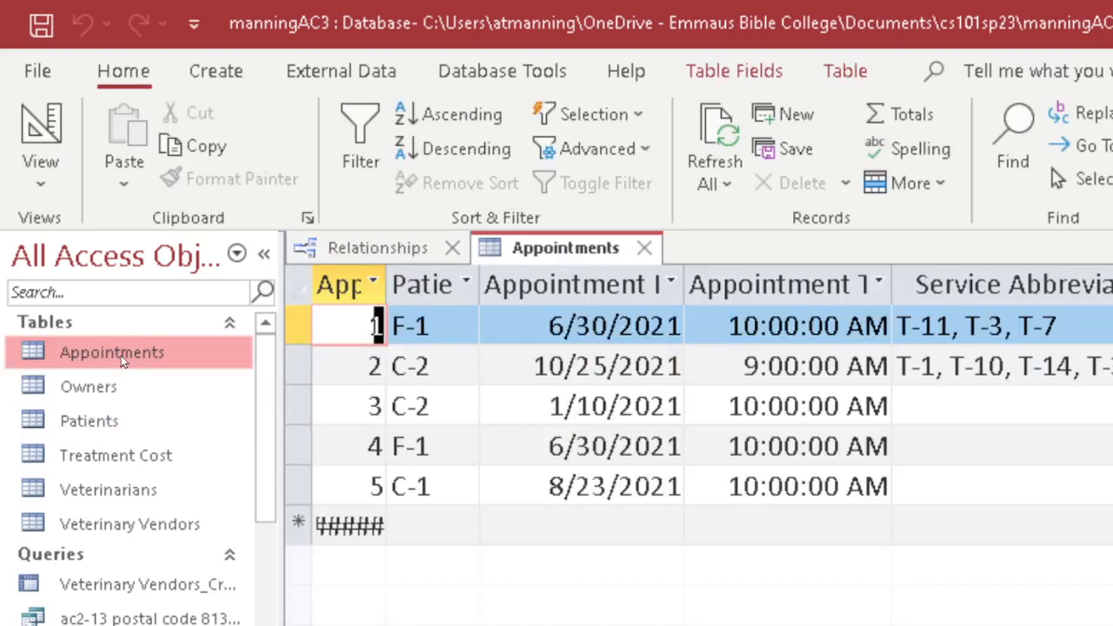
pyautogui.click(644, 249)
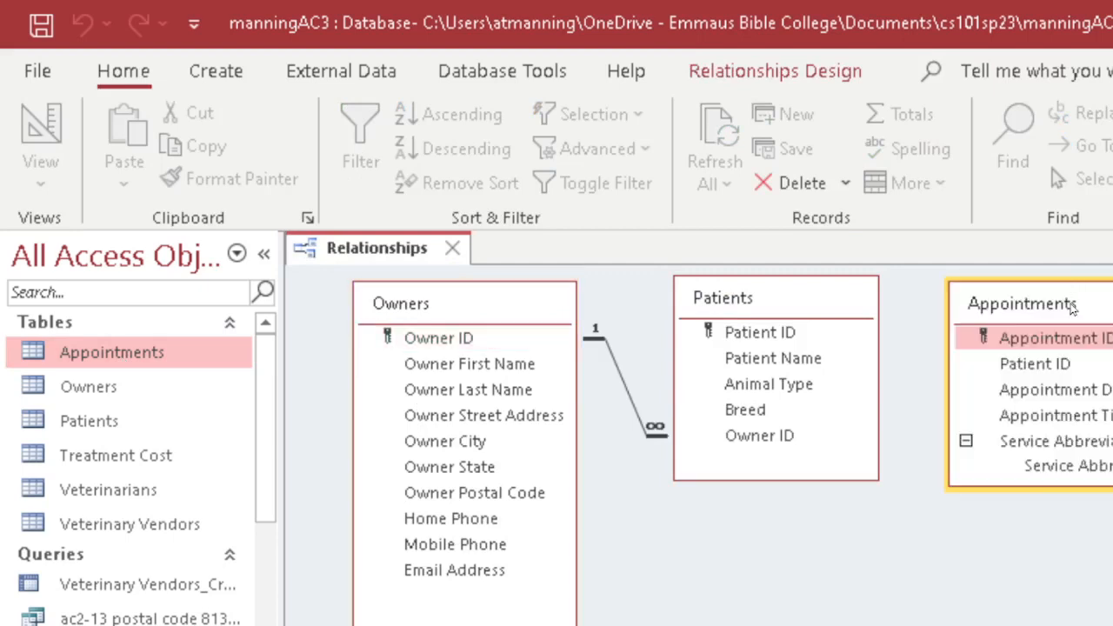
pyautogui.moveTo(1070, 302); pyautogui.dragTo(761, 544)
pyautogui.moveTo(776, 297); pyautogui.dragTo(843, 286)
pyautogui.moveTo(780, 561); pyautogui.dragTo(781, 534)
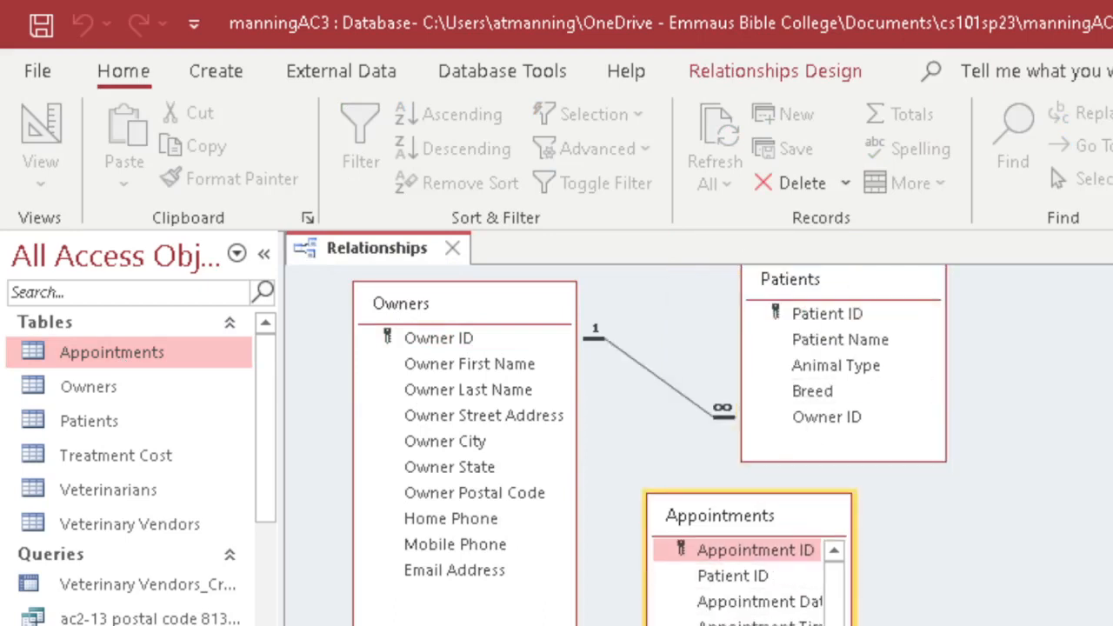
# Step: Enlarge the Appointments field list in height and width to show all its fields, and lower it slightly in the layout
pyautogui.scroll(-3, 1038, 577)
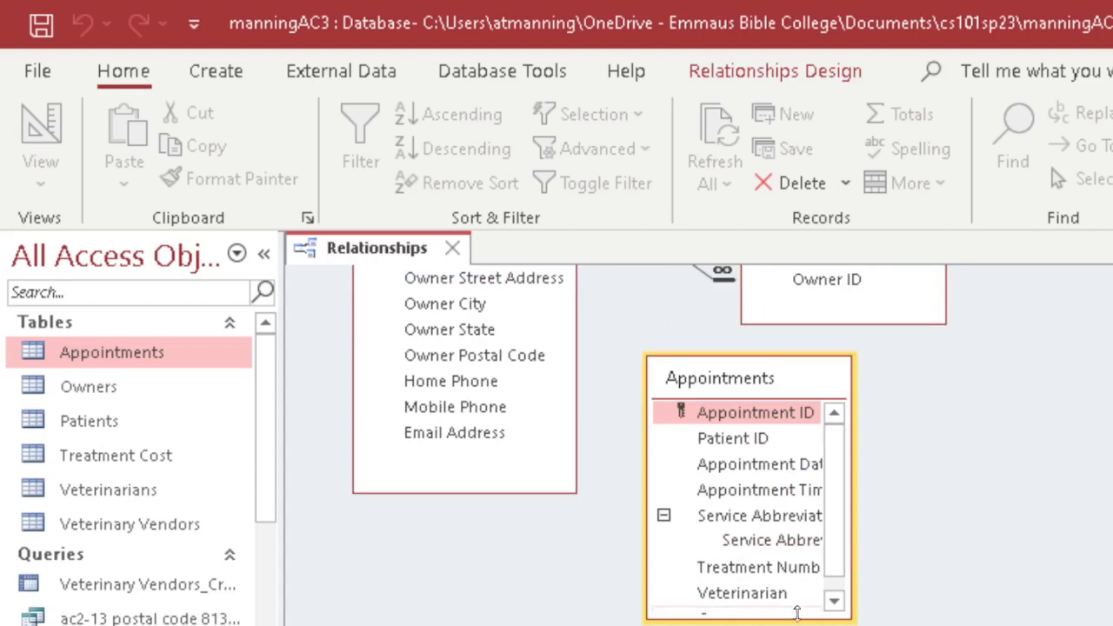
pyautogui.moveTo(792, 619); pyautogui.dragTo(792, 625)
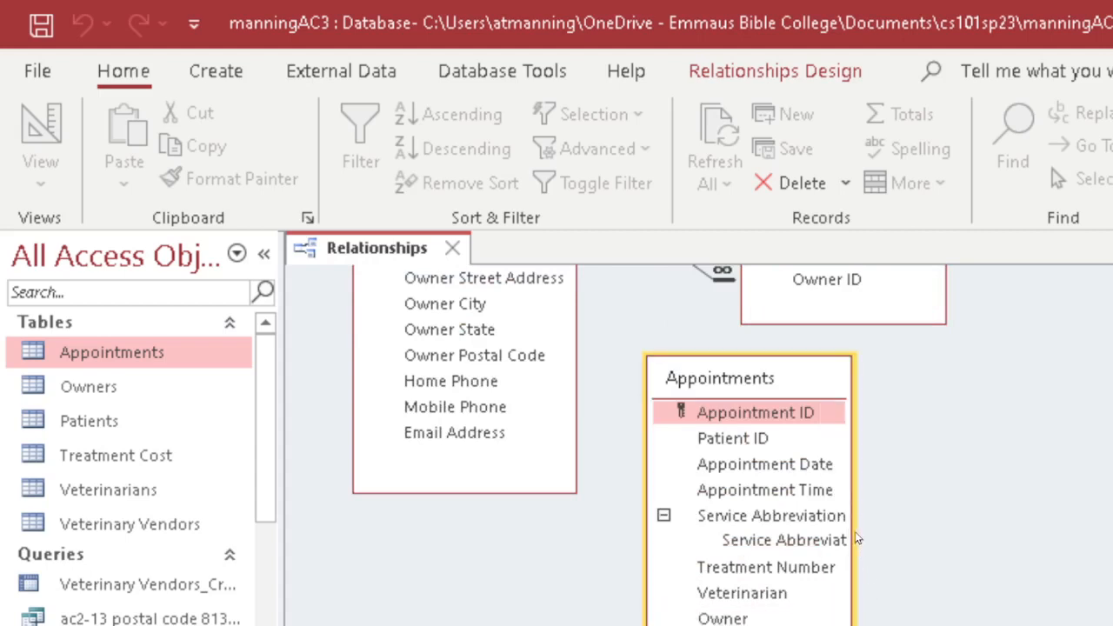
pyautogui.moveTo(855, 539); pyautogui.dragTo(911, 535)
pyautogui.click(808, 424)
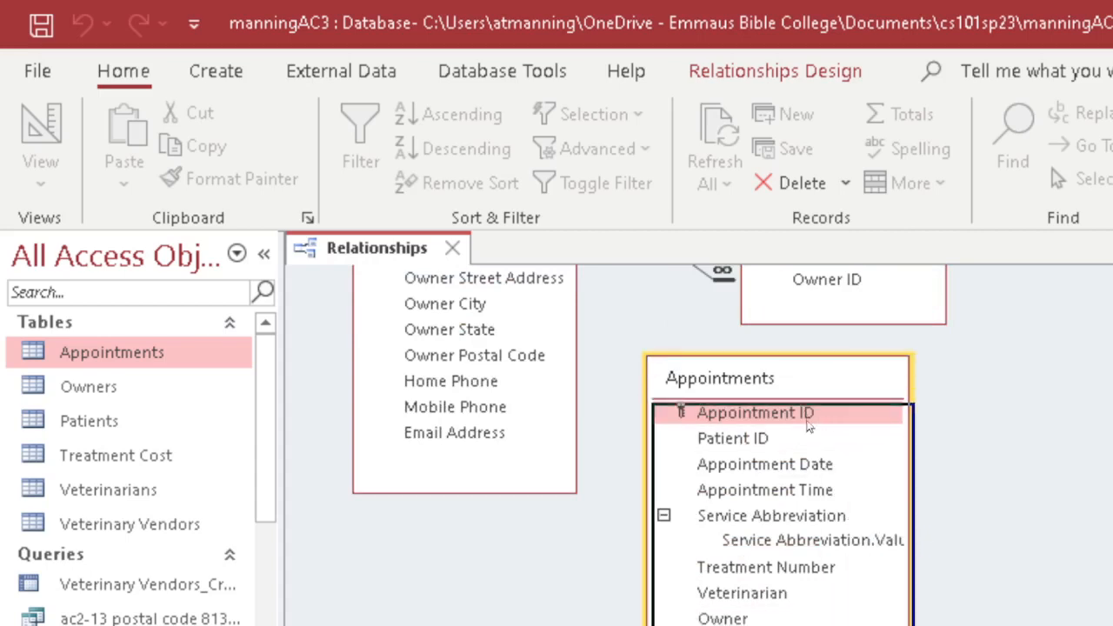
pyautogui.scroll(3, 1047, 481)
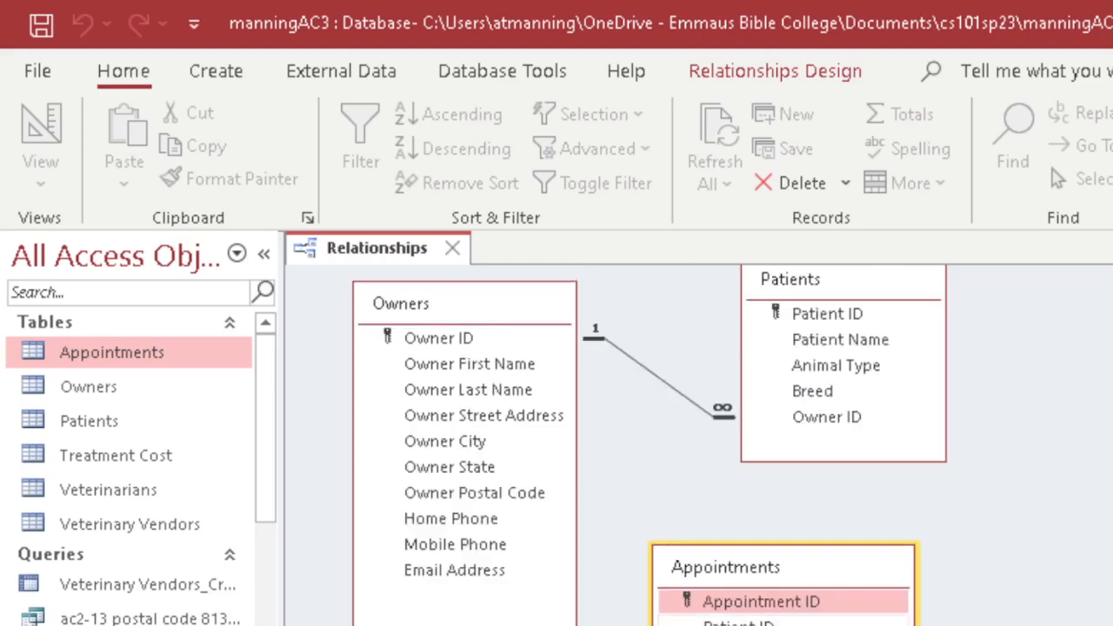
# Step: Create a Patients–Appointments relationship on Patient ID with Enforce Referential Integrity and Cascade Update Related Fields enabled
pyautogui.moveTo(753, 623); pyautogui.dragTo(837, 314)
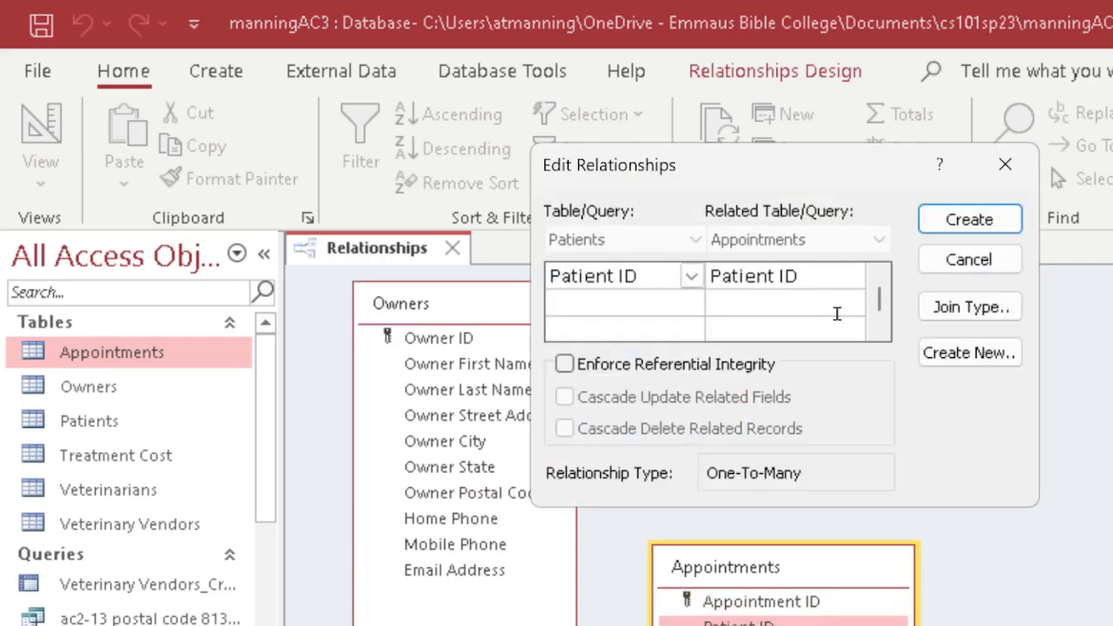
pyautogui.click(565, 363)
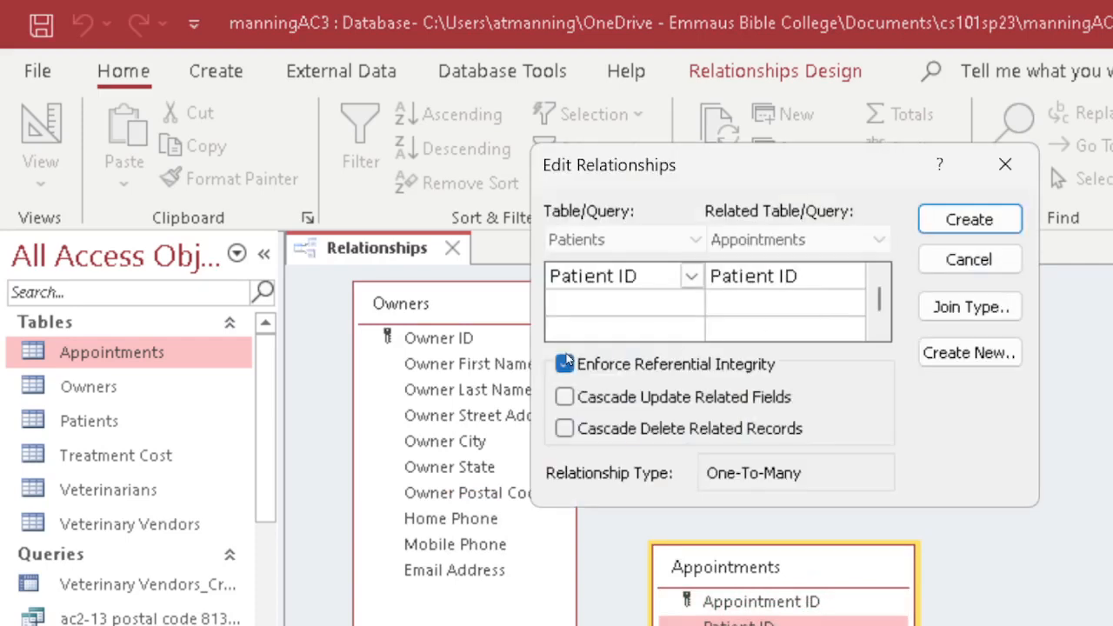
pyautogui.click(565, 397)
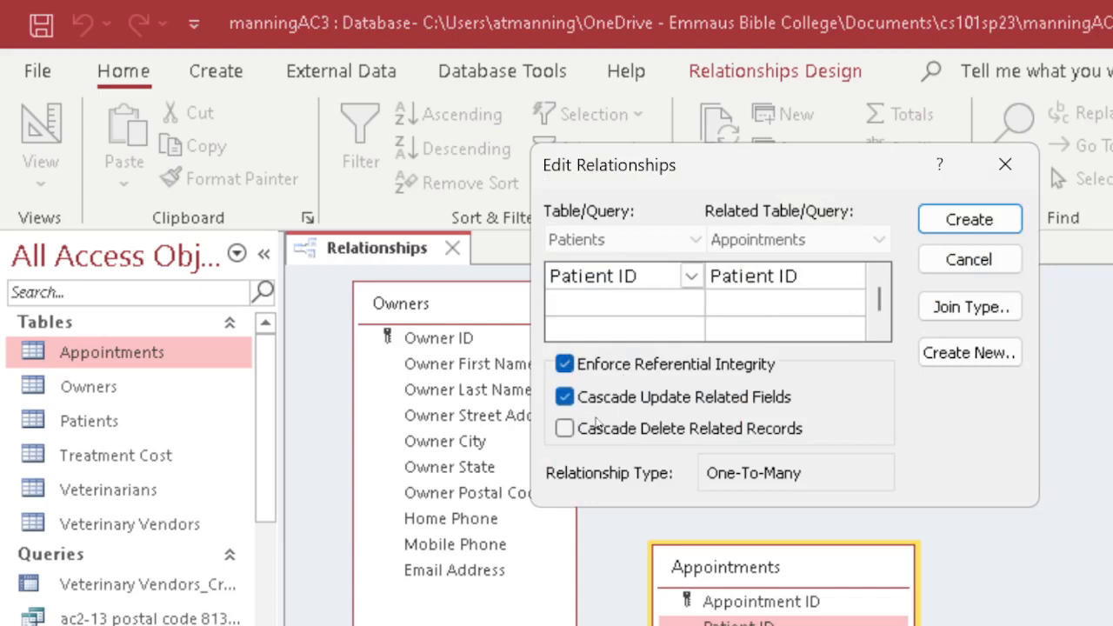
pyautogui.click(963, 222)
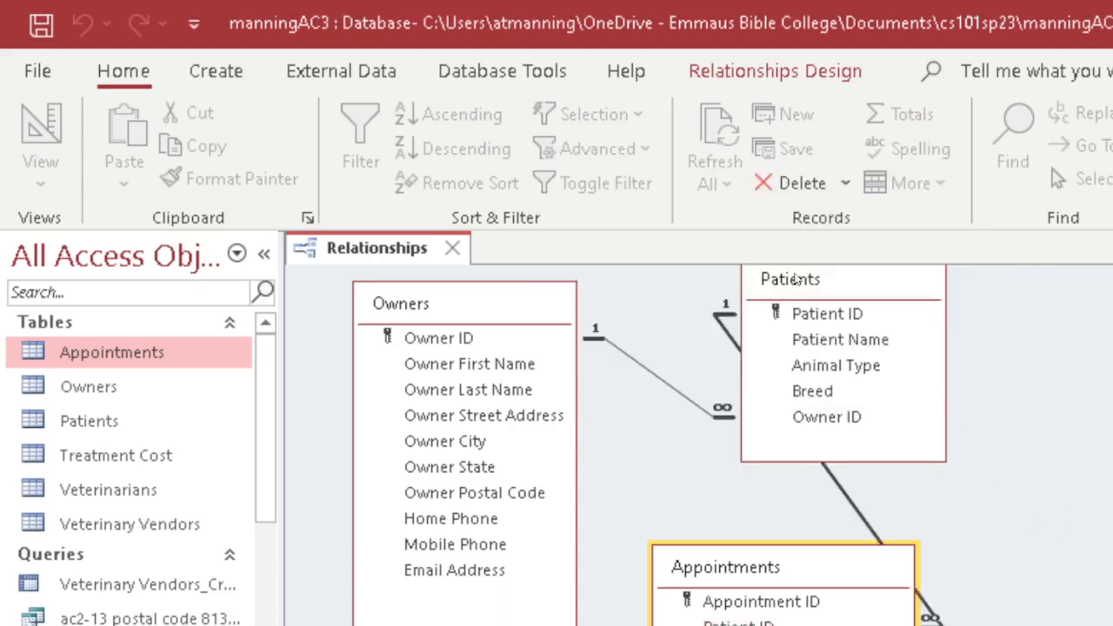
# Step: Rearrange the relationships layout with Patients to the right, Appointments at the upper left, and Owners below Appointments
pyautogui.moveTo(794, 273); pyautogui.dragTo(1004, 415)
pyautogui.moveTo(861, 579); pyautogui.dragTo(842, 342)
pyautogui.moveTo(469, 305); pyautogui.dragTo(469, 406)
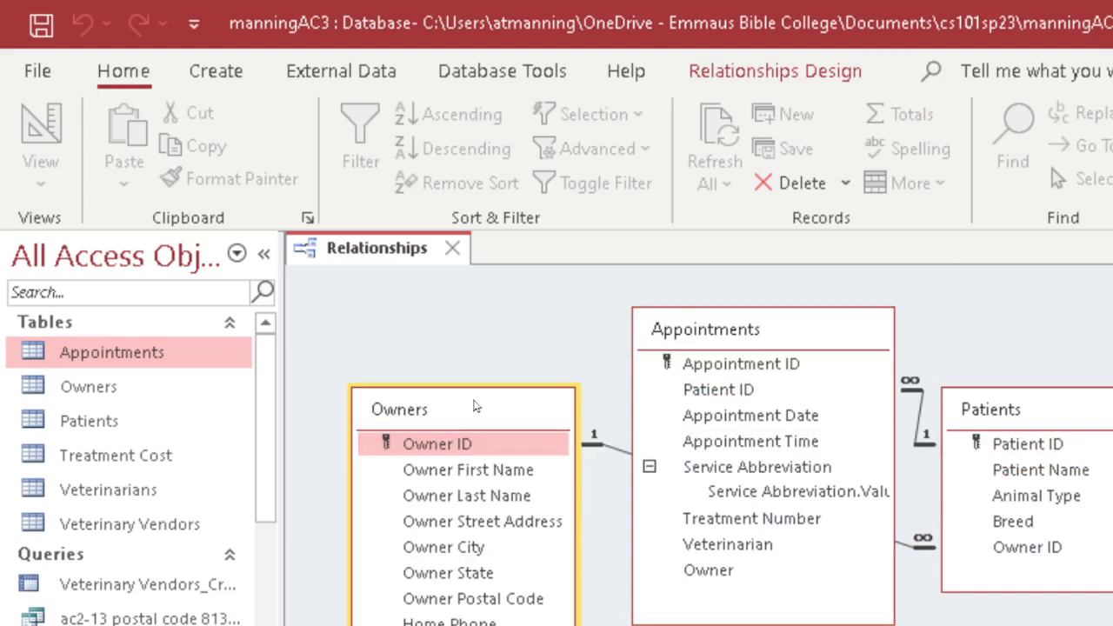
pyautogui.moveTo(683, 339); pyautogui.dragTo(642, 301)
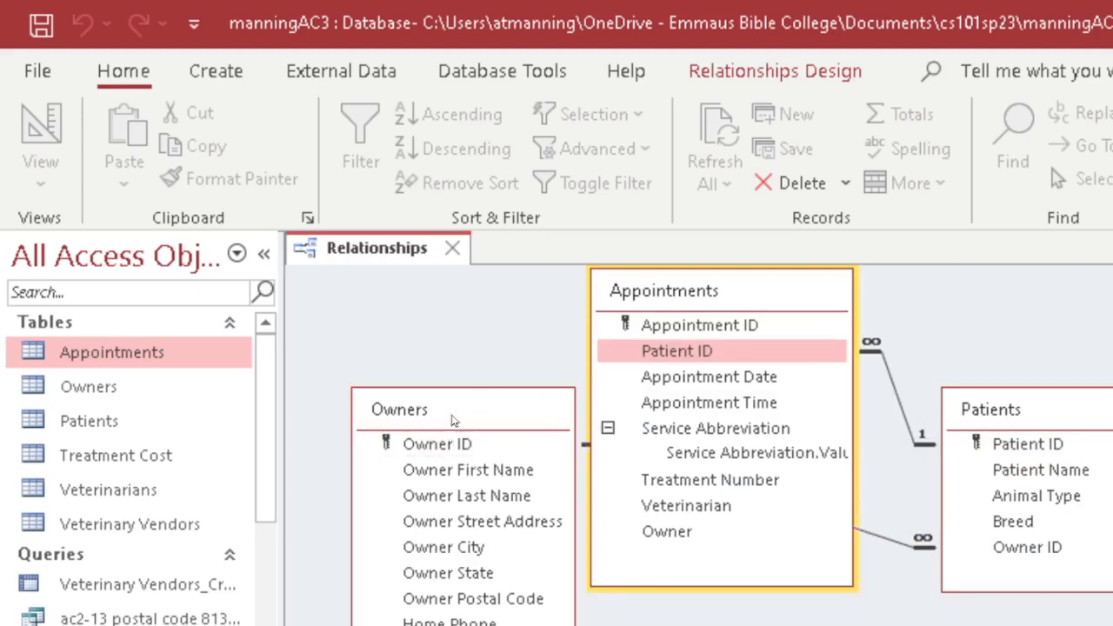
pyautogui.moveTo(452, 416); pyautogui.dragTo(600, 625)
pyautogui.moveTo(721, 293); pyautogui.dragTo(623, 293)
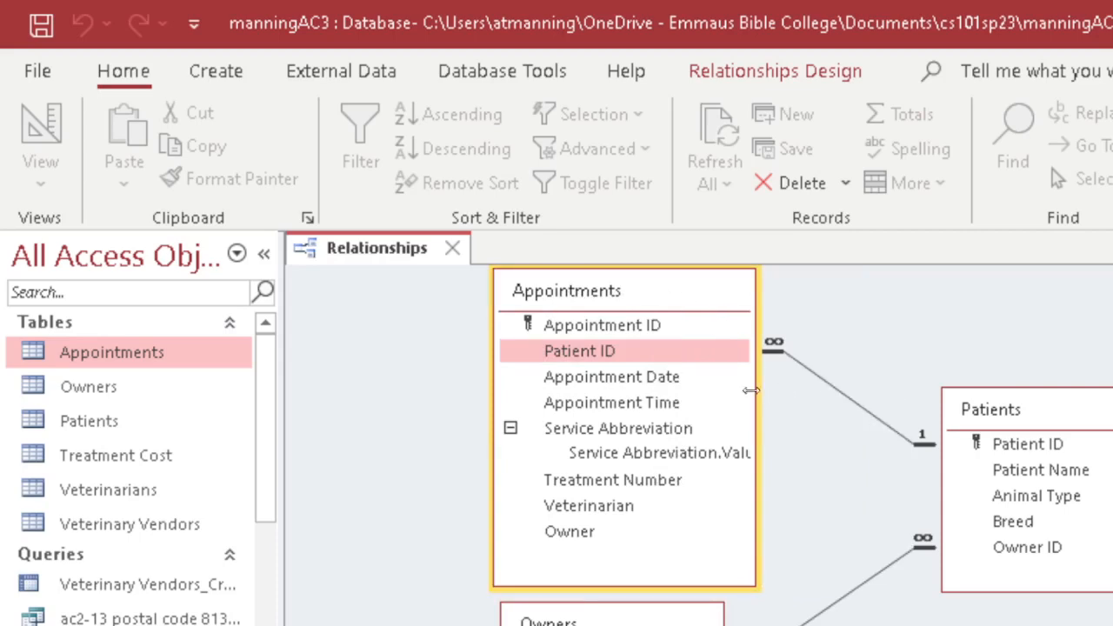
# Step: Widen the Appointments field list to show its full field names, raise Patients slightly, and widen Owners to match Appointments
pyautogui.moveTo(755, 390); pyautogui.dragTo(790, 393)
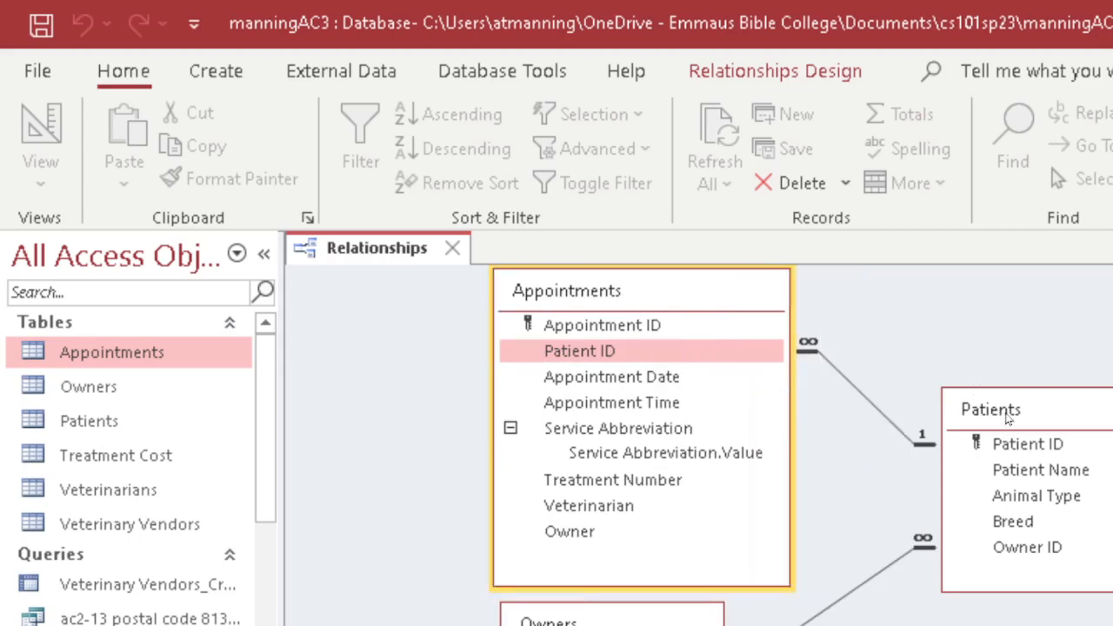
pyautogui.moveTo(1007, 416); pyautogui.dragTo(1009, 366)
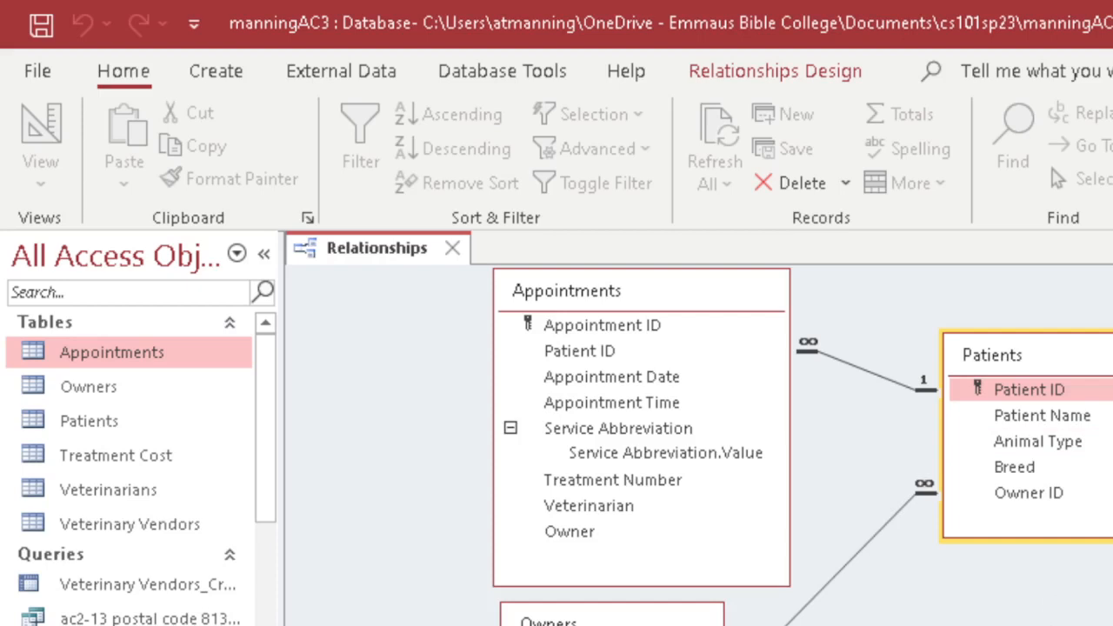
pyautogui.moveTo(724, 623); pyautogui.dragTo(788, 622)
pyautogui.scroll(-5, 953, 560)
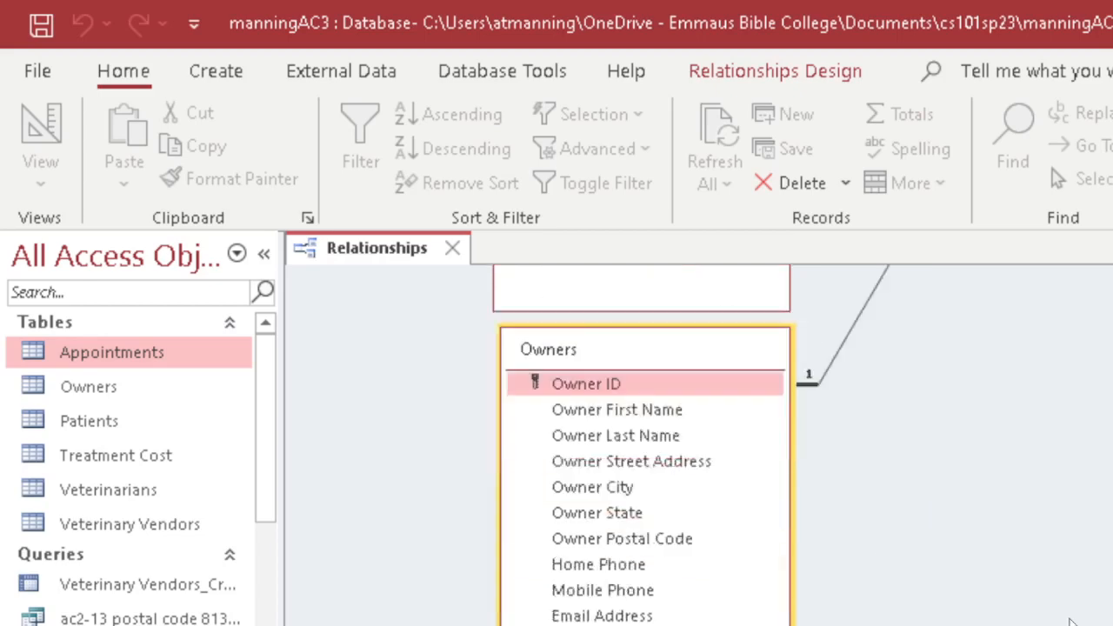
pyautogui.scroll(3, 953, 560)
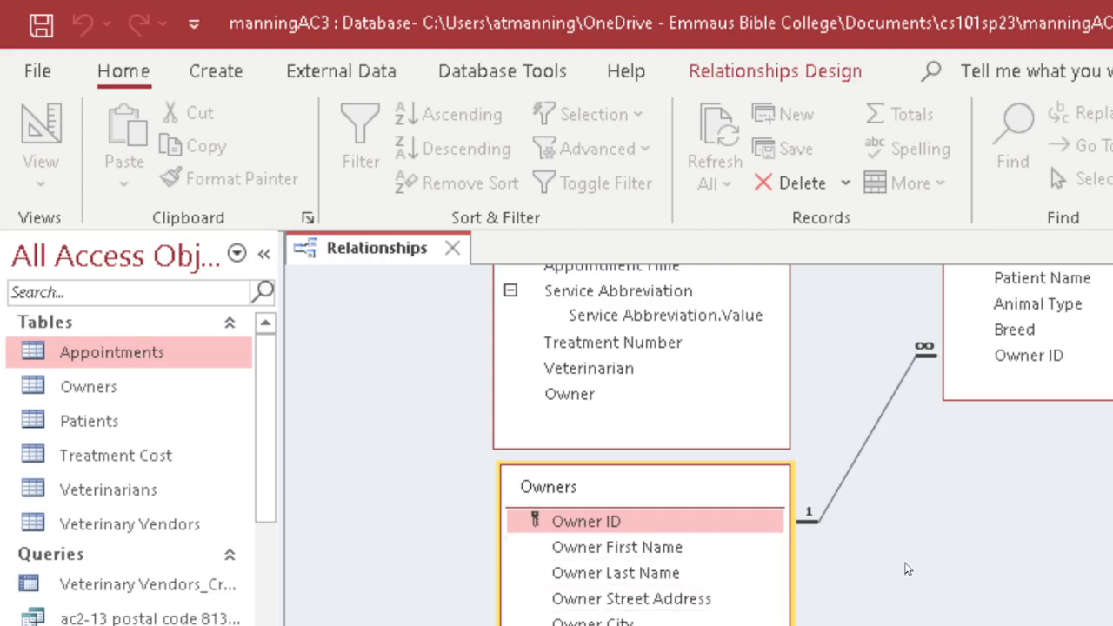
pyautogui.scroll(3, 915, 567)
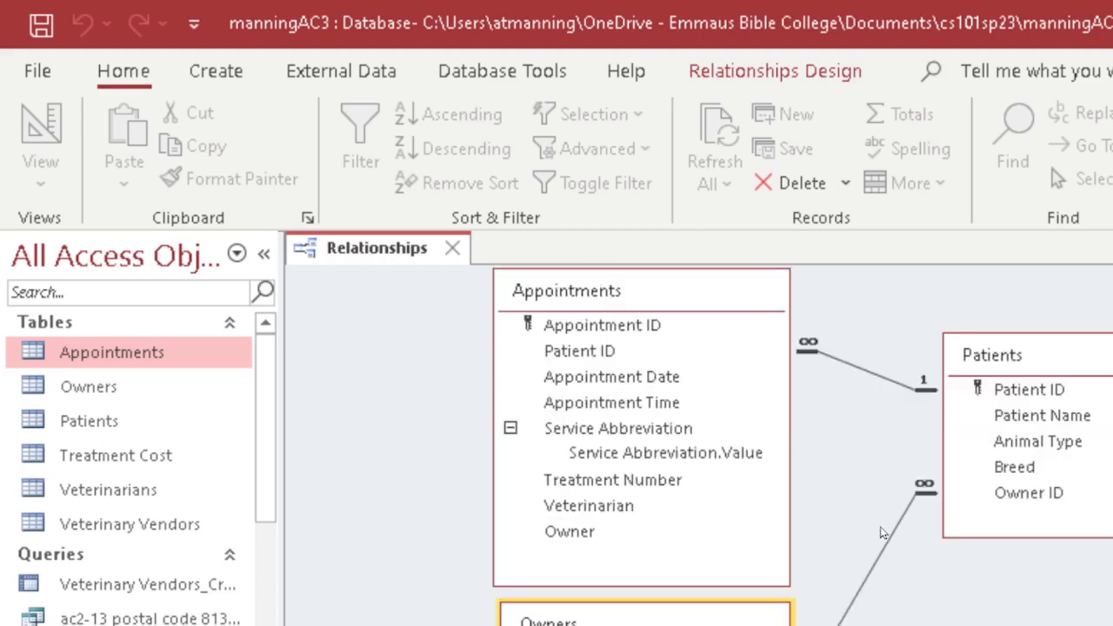
# Step: Shift Appointments right to make room, add the Veterinarians table at its left, and lengthen the Veterinarians field list
pyautogui.click(632, 334)
pyautogui.click(604, 350)
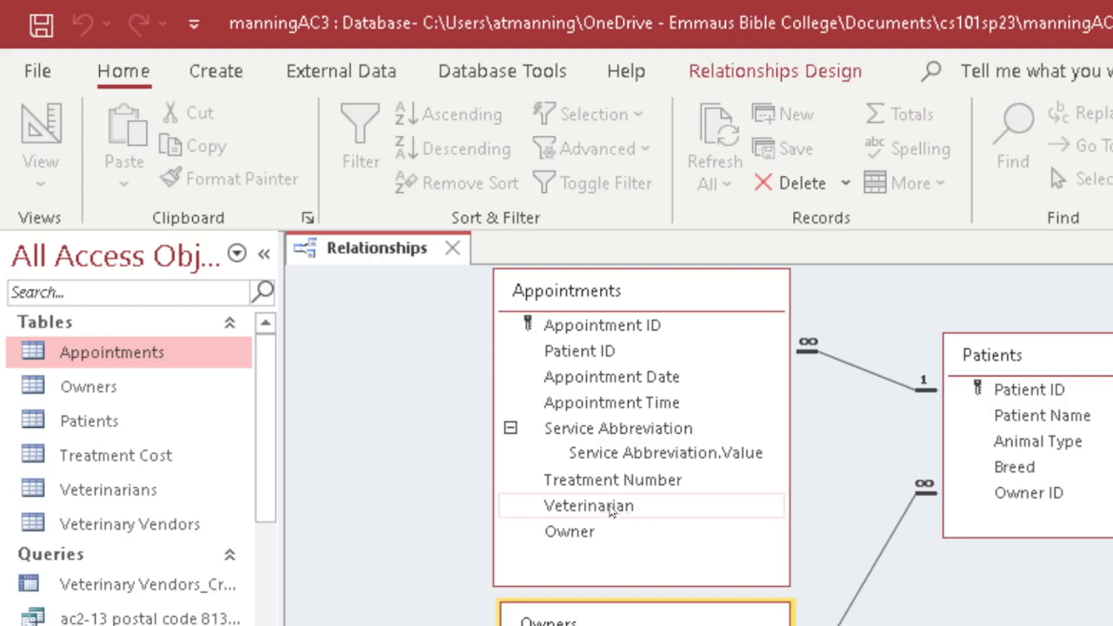
pyautogui.click(991, 356)
pyautogui.moveTo(1055, 357); pyautogui.dragTo(985, 354)
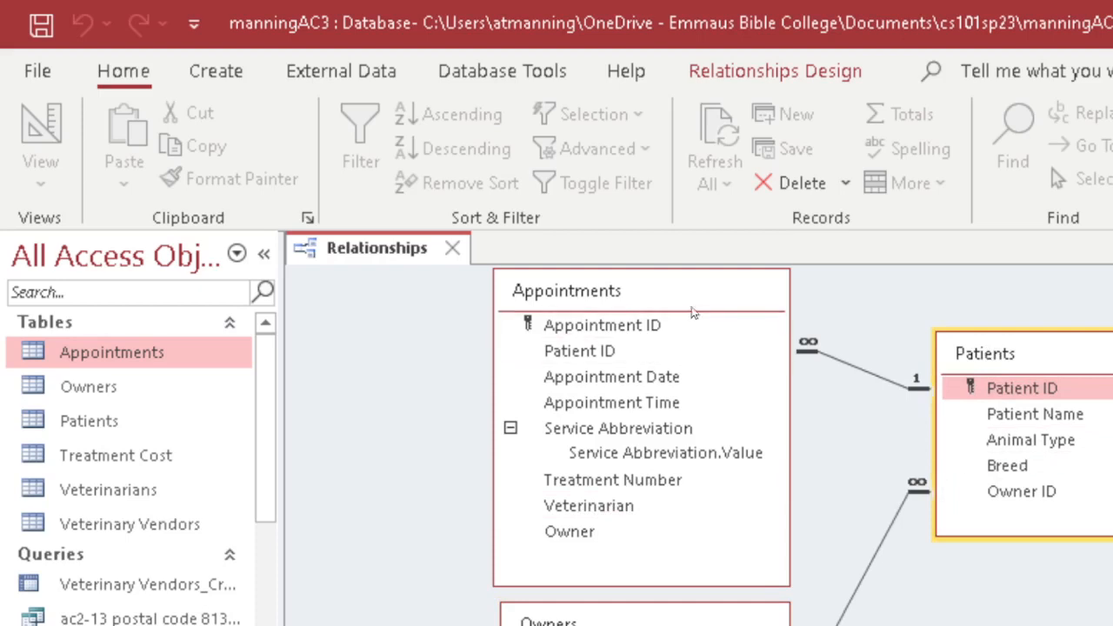
pyautogui.moveTo(691, 302); pyautogui.dragTo(768, 298)
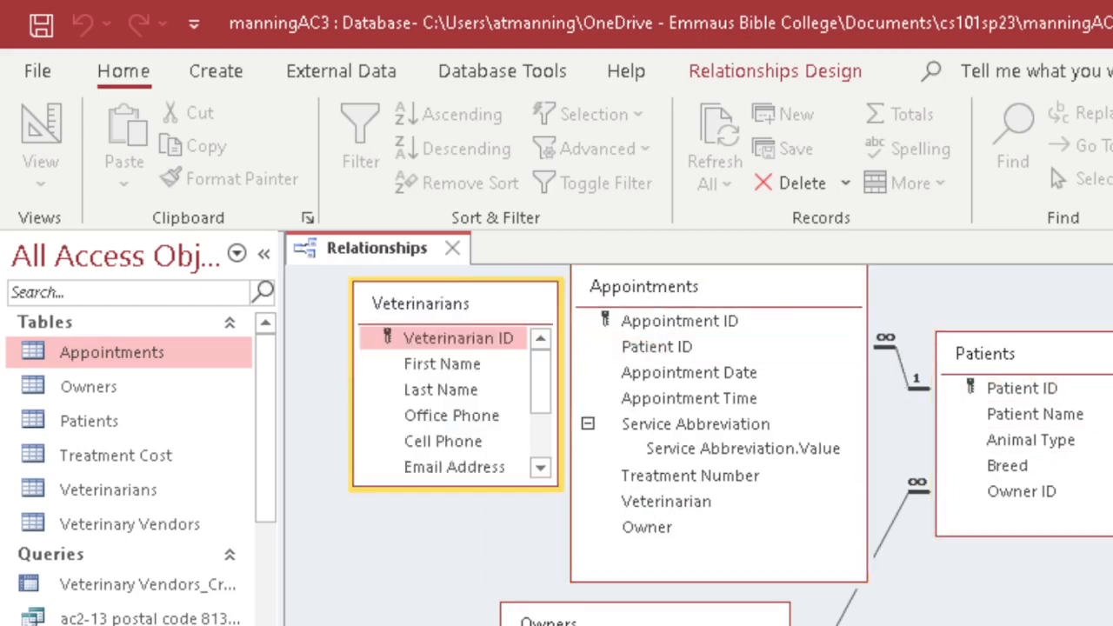
pyautogui.moveTo(454, 309); pyautogui.dragTo(389, 313)
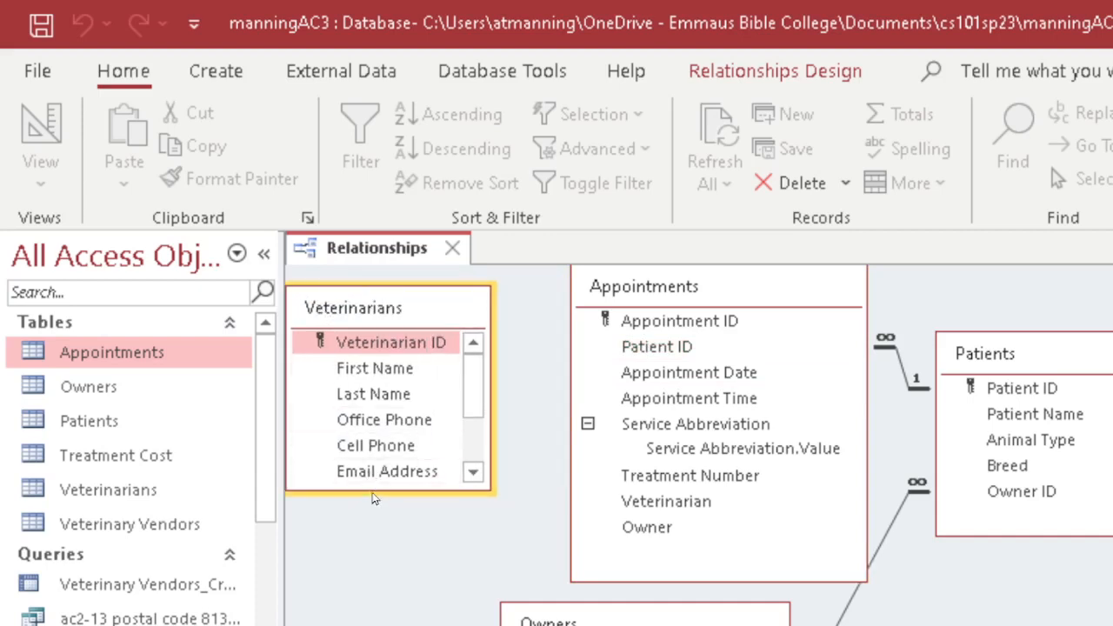
pyautogui.moveTo(375, 492); pyautogui.dragTo(391, 537)
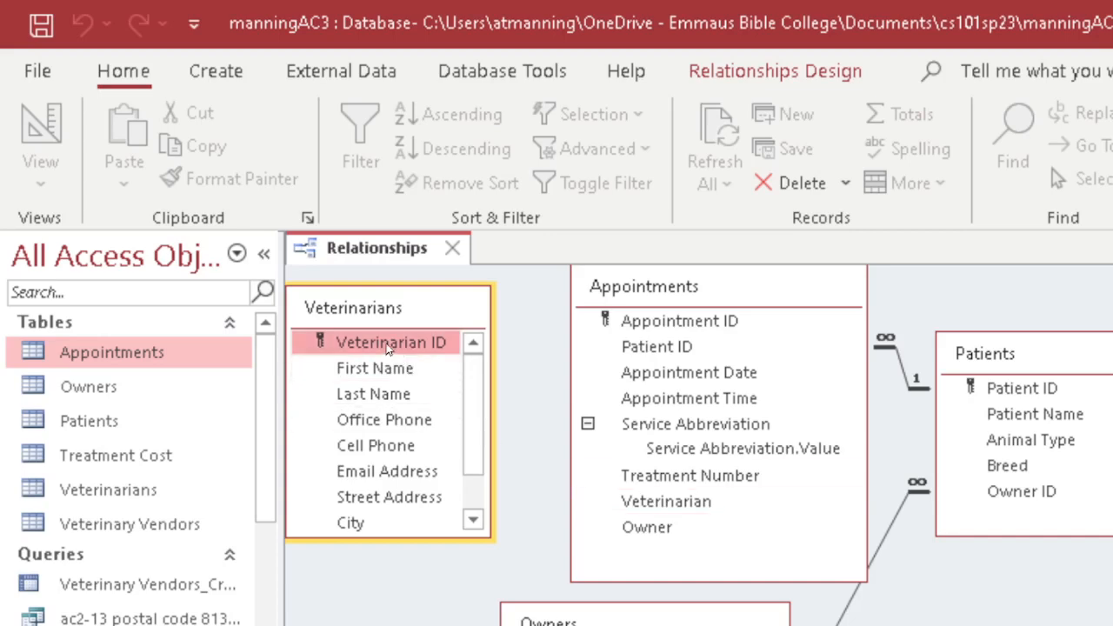
# Step: Relate Veterinarian ID in Veterinarians to Veterinarian in Appointments with Enforce Referential Integrity and Cascade Update Related Fields enabled
pyautogui.moveTo(671, 503); pyautogui.dragTo(396, 346)
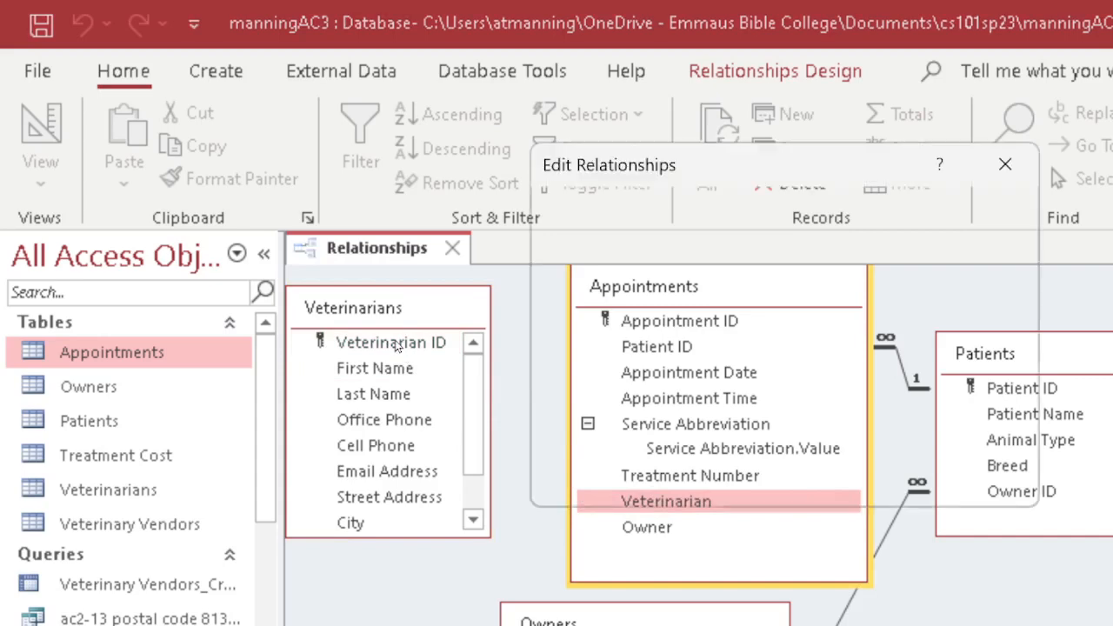
pyautogui.click(564, 365)
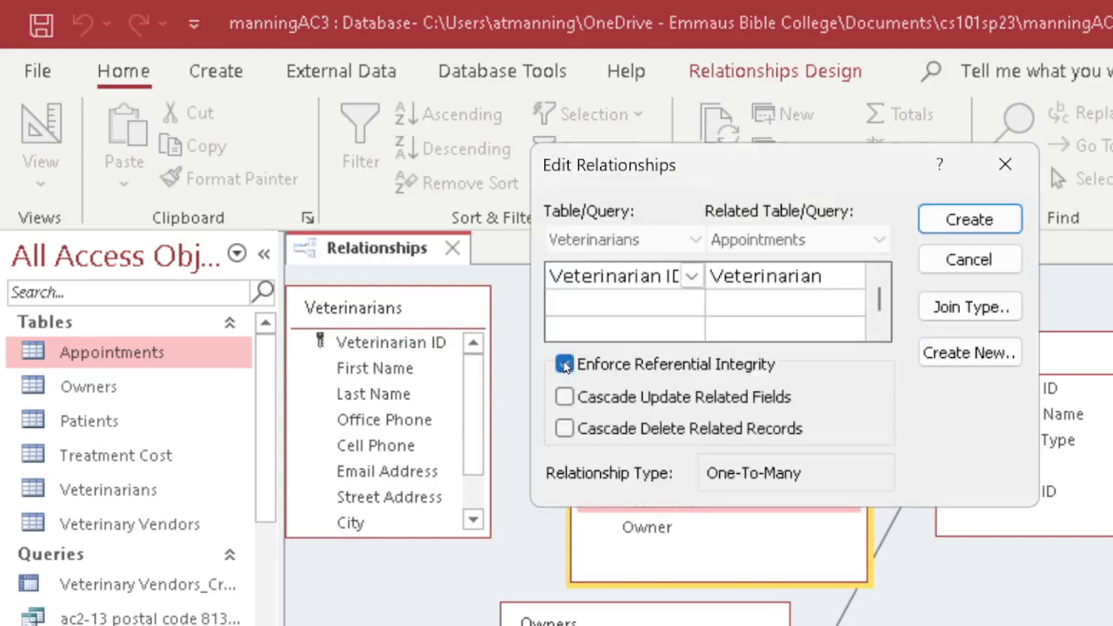
pyautogui.click(563, 397)
pyautogui.click(969, 220)
# Step: Move the Owners field list right and farther down in the layout, clear of the area beneath Appointments
pyautogui.click(697, 615)
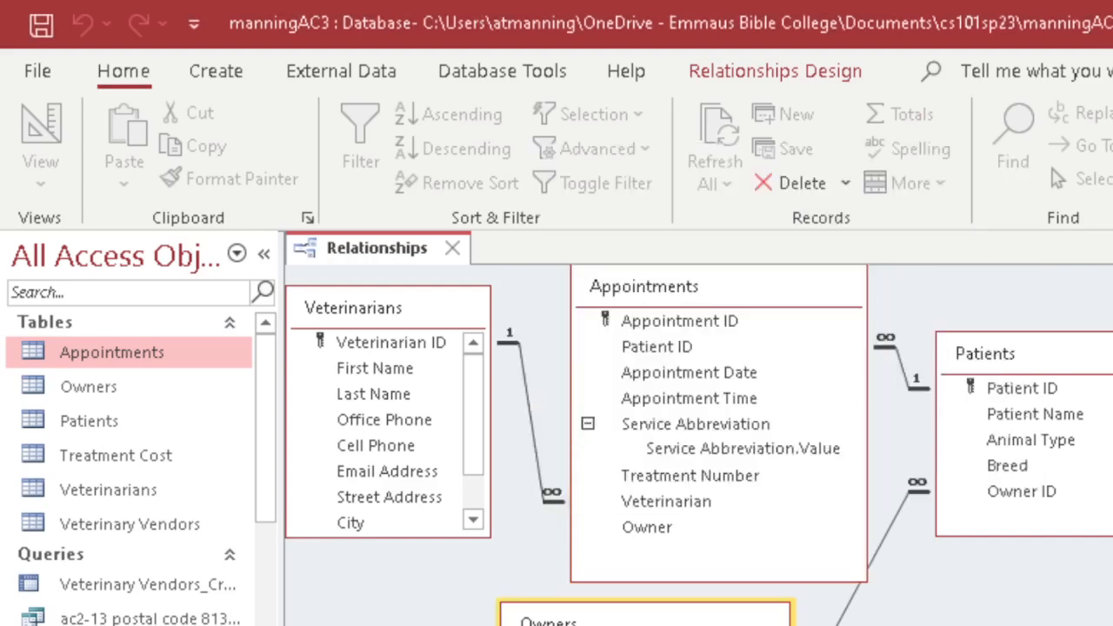
pyautogui.moveTo(697, 616); pyautogui.dragTo(783, 625)
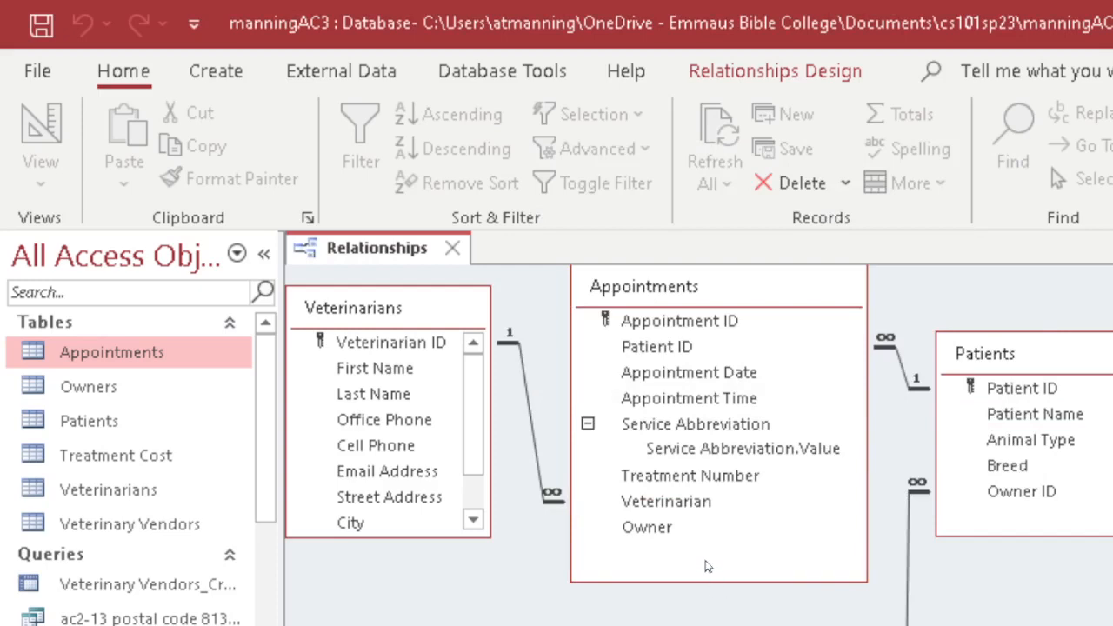
pyautogui.click(695, 475)
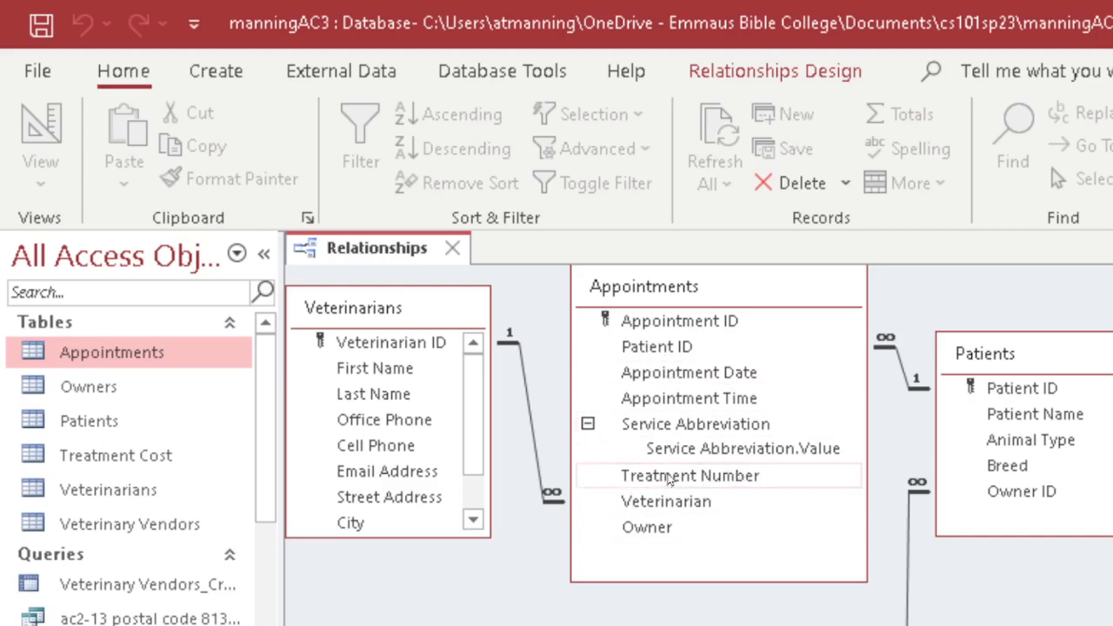
# Step: Examine the Treatment Cost table's records and its field design, including the primary key, and close the table
pyautogui.click(119, 456)
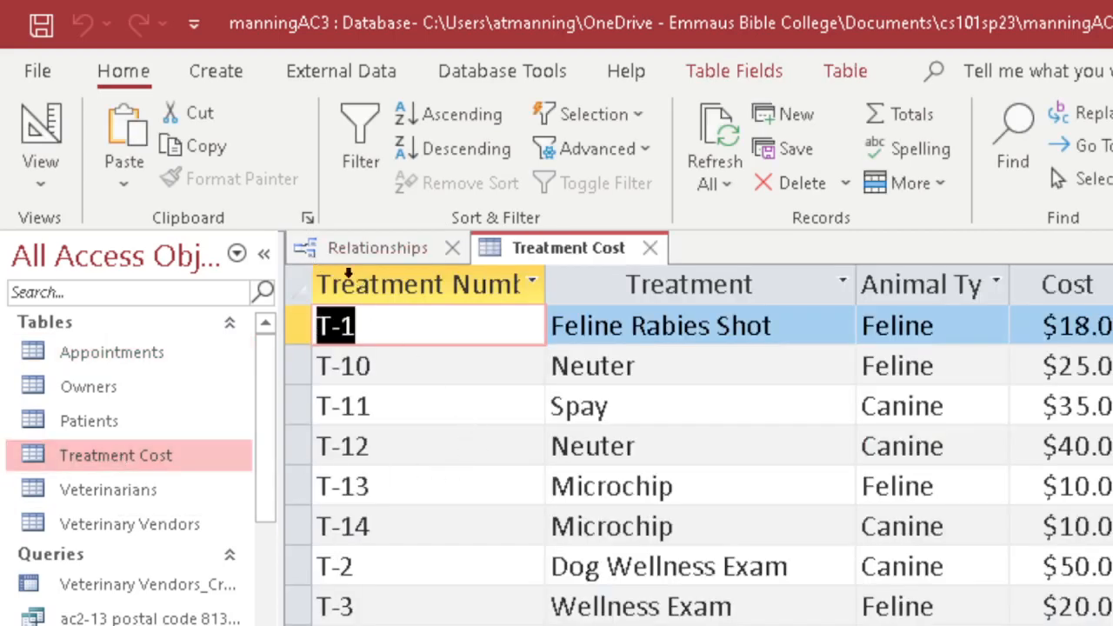
pyautogui.click(35, 126)
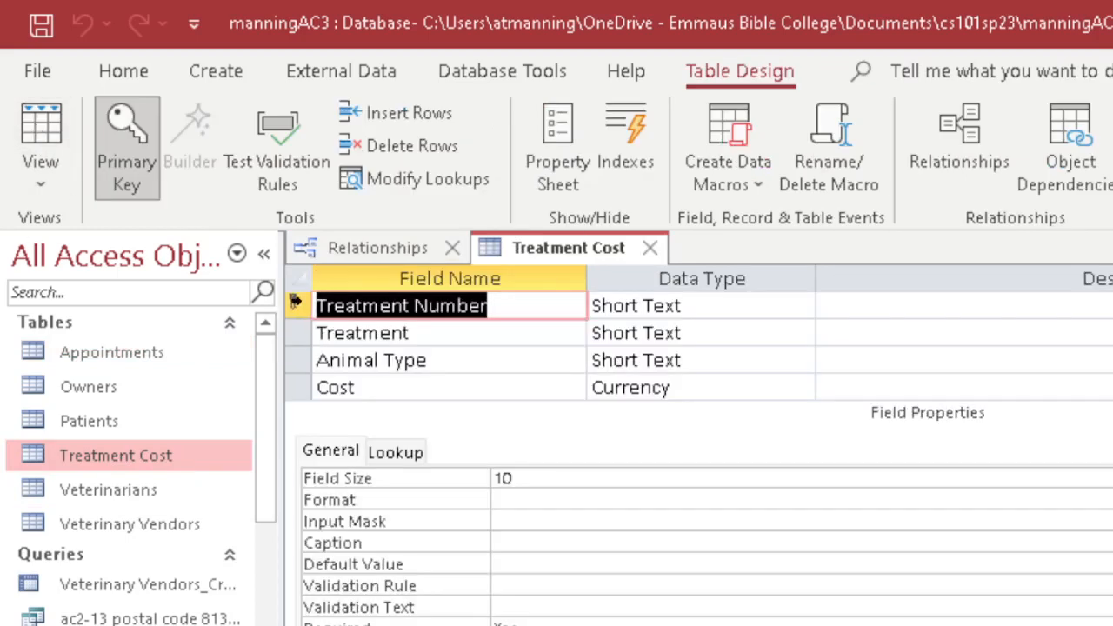
pyautogui.click(649, 251)
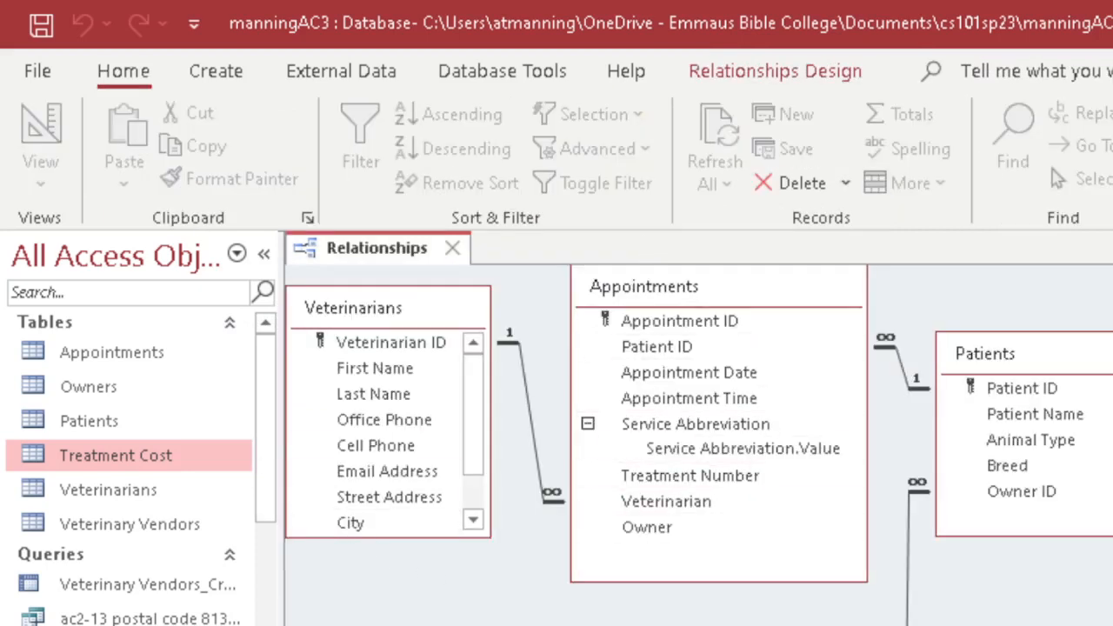
# Step: Add Treatment Cost below Veterinarians and try to relate it to Appointments on Treatment Number with referential integrity and cascading updates
pyautogui.moveTo(116, 456); pyautogui.dragTo(355, 541)
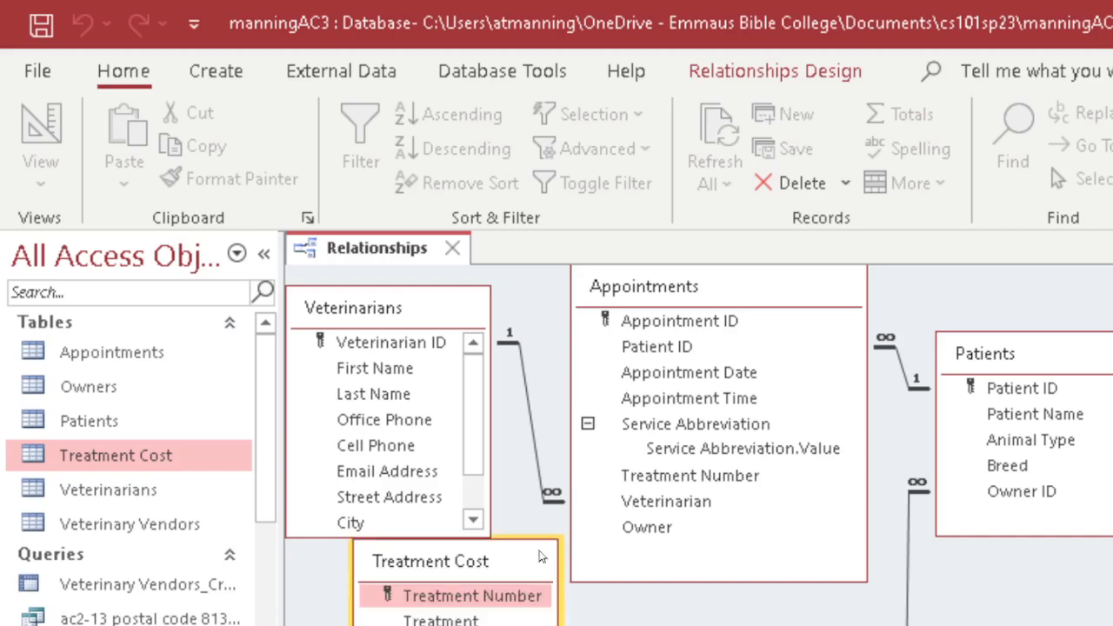
pyautogui.moveTo(468, 572); pyautogui.dragTo(645, 483)
pyautogui.click(564, 366)
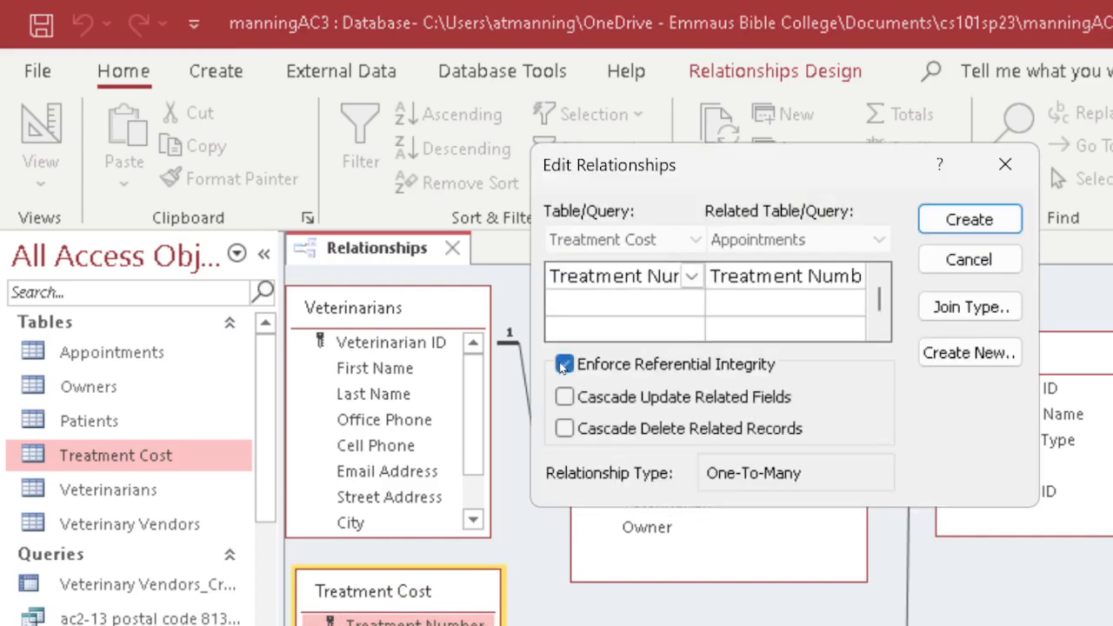
pyautogui.click(565, 397)
pyautogui.click(978, 222)
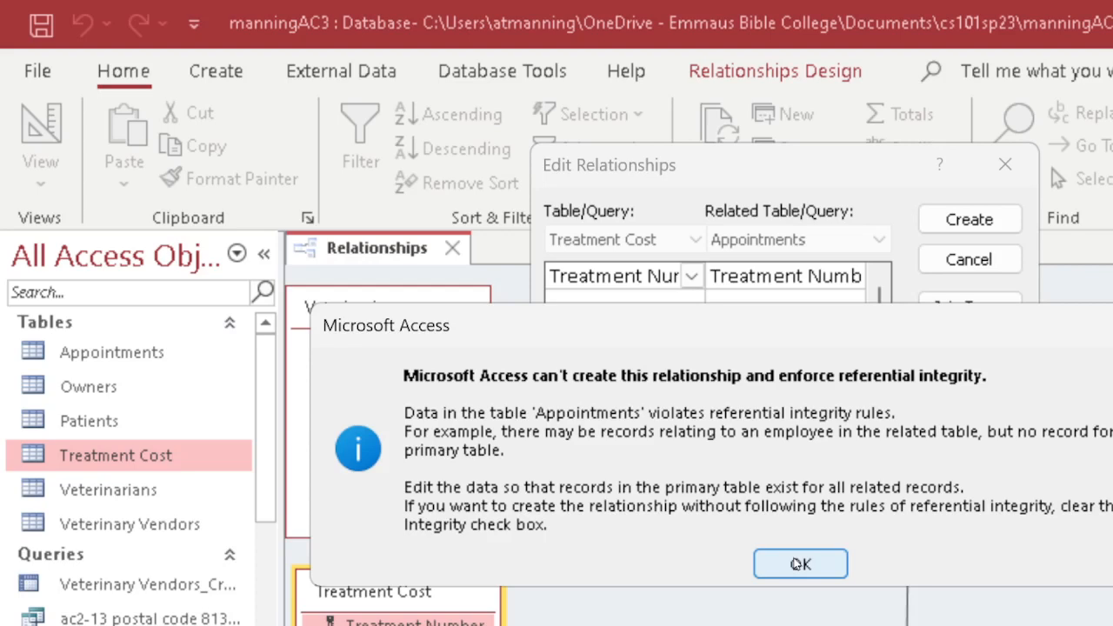
pyautogui.click(800, 564)
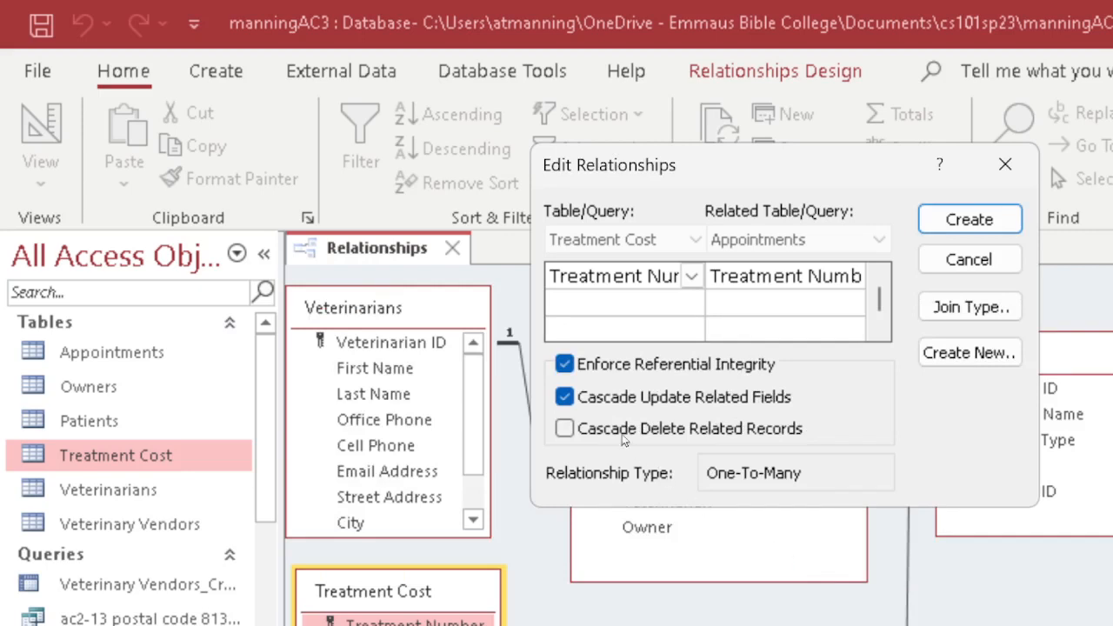
# Step: Create the Treatment Cost–Appointments relationship on Treatment Number with Enforce Referential Integrity and Cascade Update Related Fields cleared
pyautogui.click(565, 397)
pyautogui.click(565, 365)
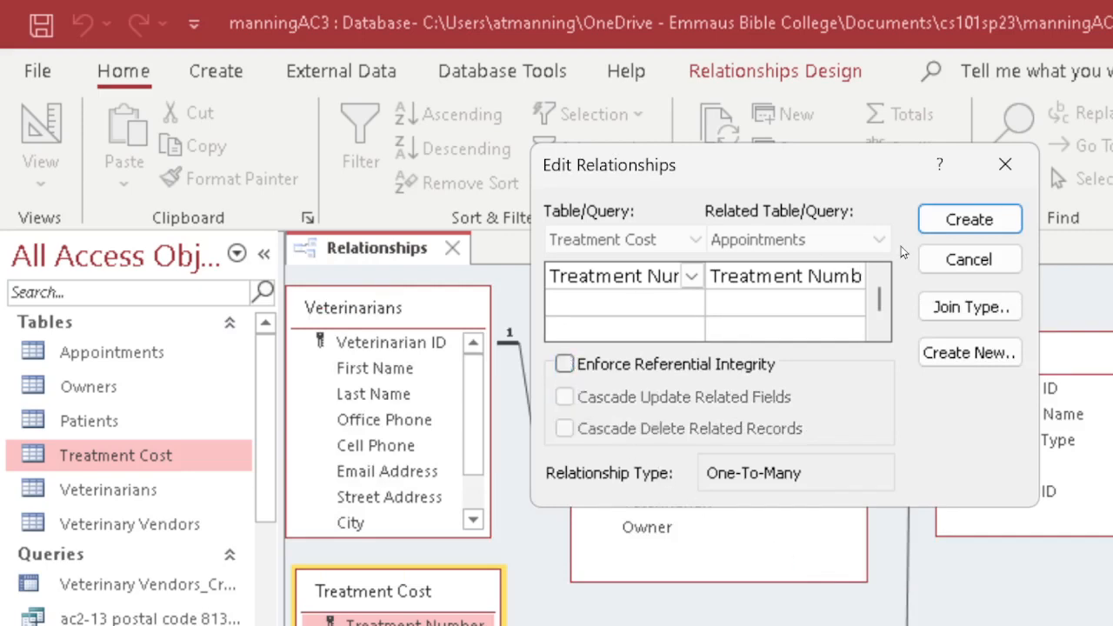
pyautogui.click(964, 220)
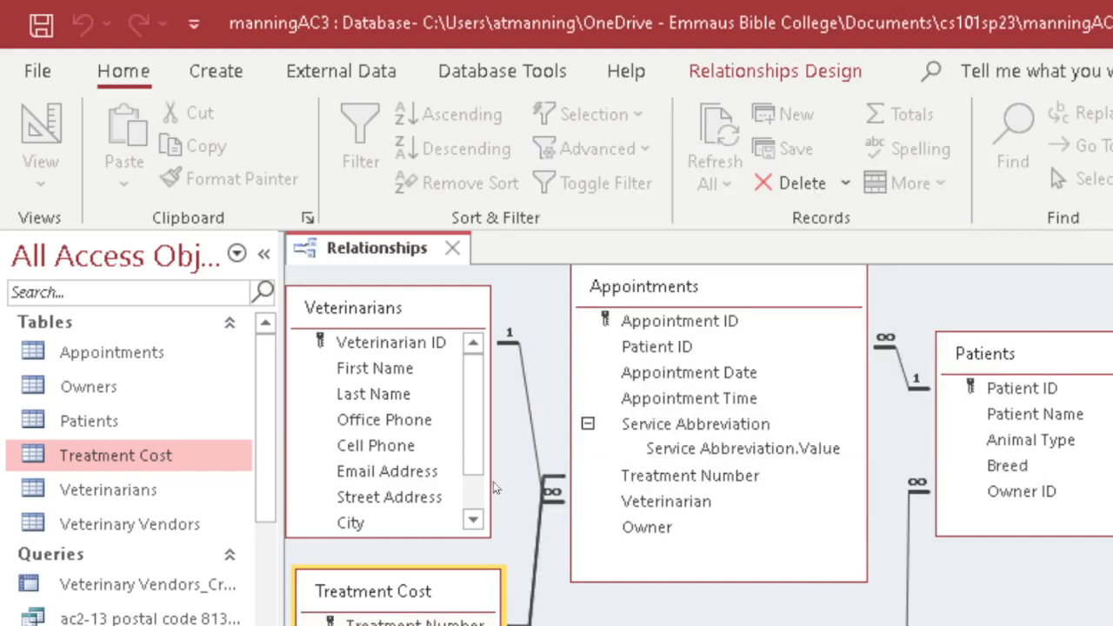
# Step: Swap the two field lists beside Appointments so that Treatment Cost sits above Veterinarians
pyautogui.moveTo(382, 309); pyautogui.dragTo(552, 625)
pyautogui.moveTo(389, 594); pyautogui.dragTo(392, 296)
pyautogui.moveTo(552, 622); pyautogui.dragTo(390, 586)
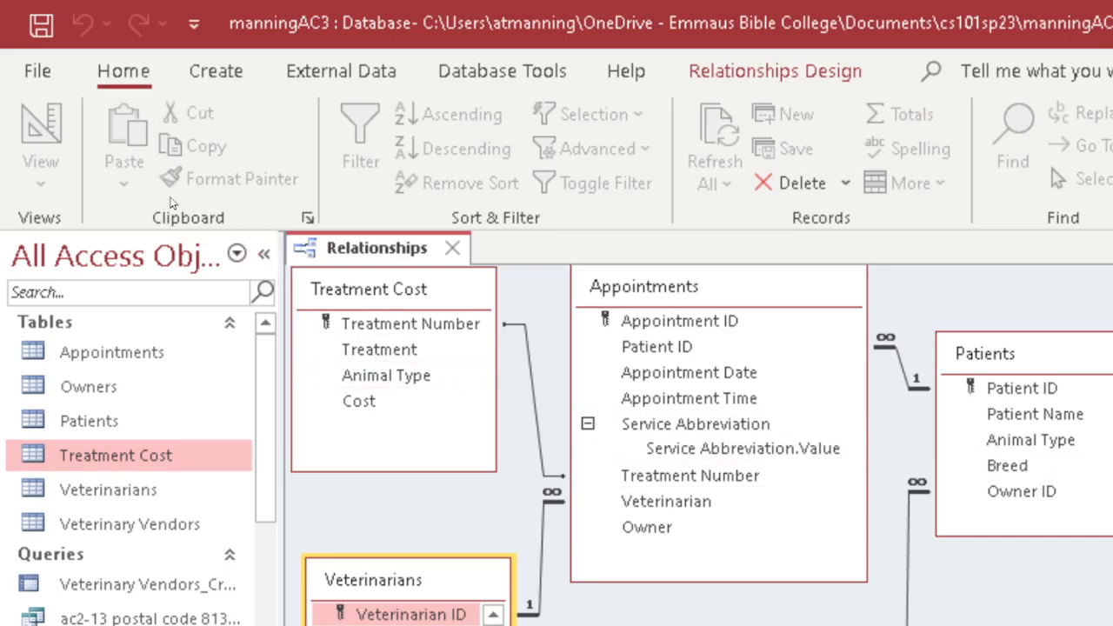
# Step: Close the relationships layout and save its changes
pyautogui.click(769, 76)
pyautogui.click(603, 131)
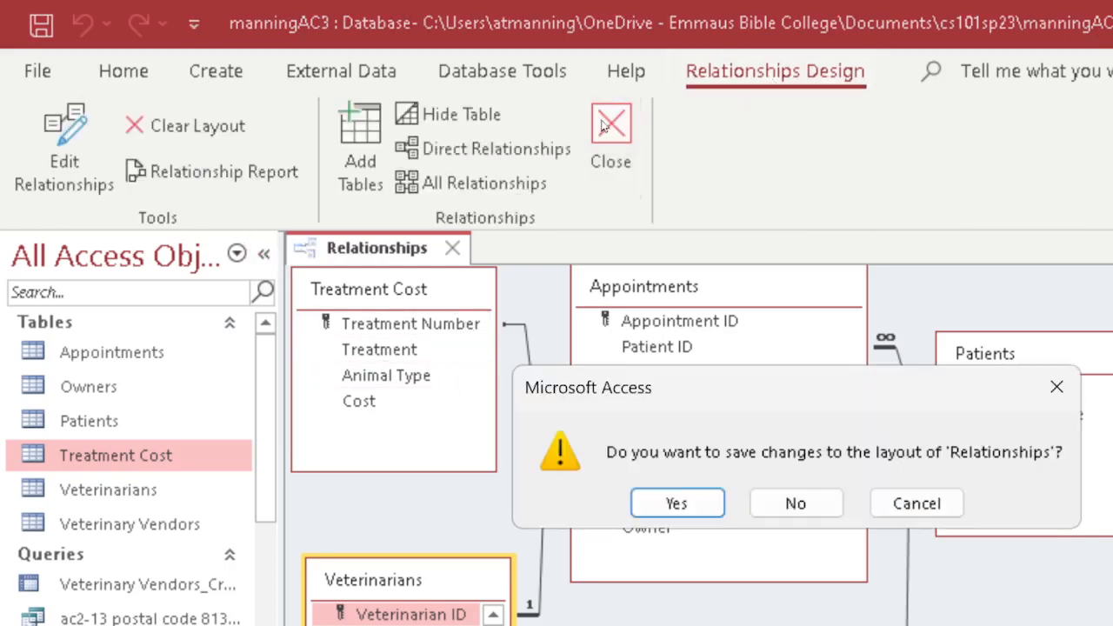
pyautogui.click(677, 503)
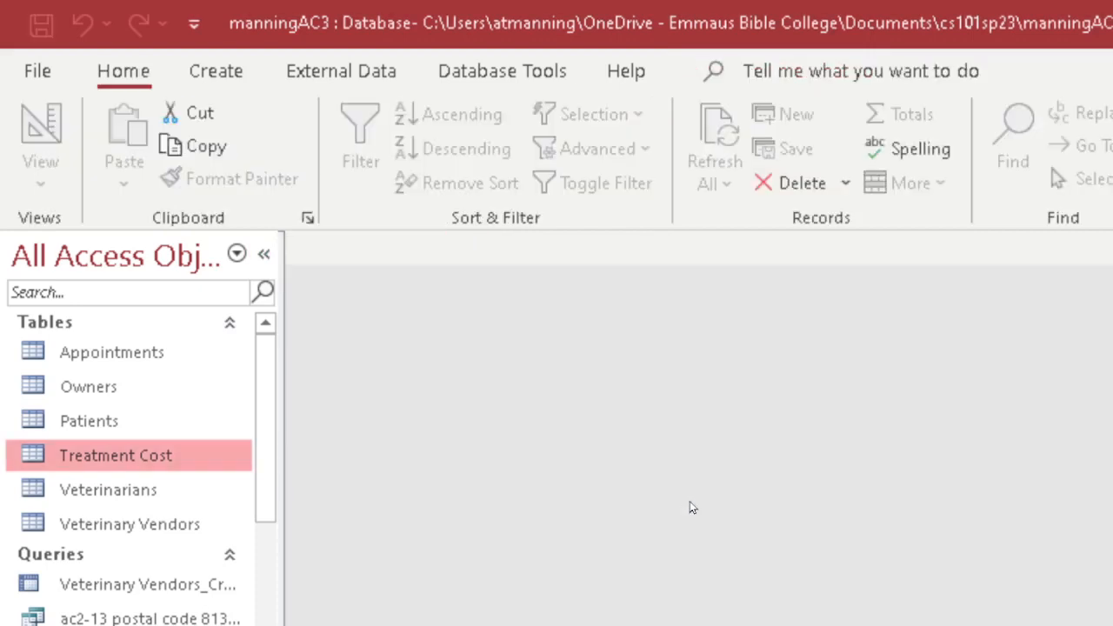
# Step: Correct the record of appointment 2 in the Appointments table and close the table
pyautogui.click(126, 350)
pyautogui.doubleClick(126, 351)
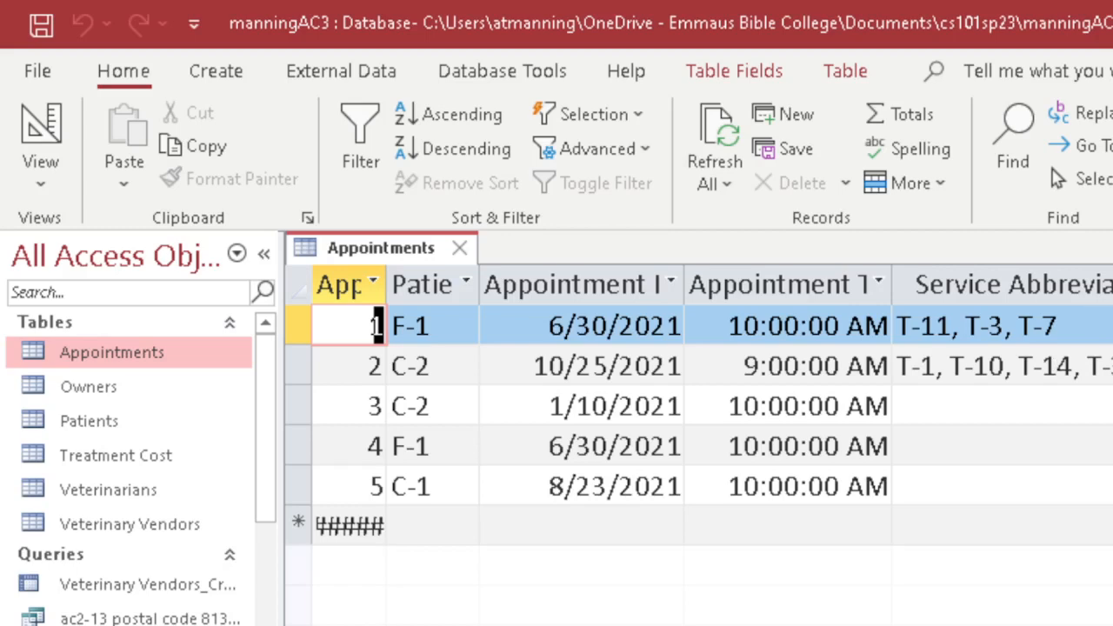
pyautogui.click(1104, 366)
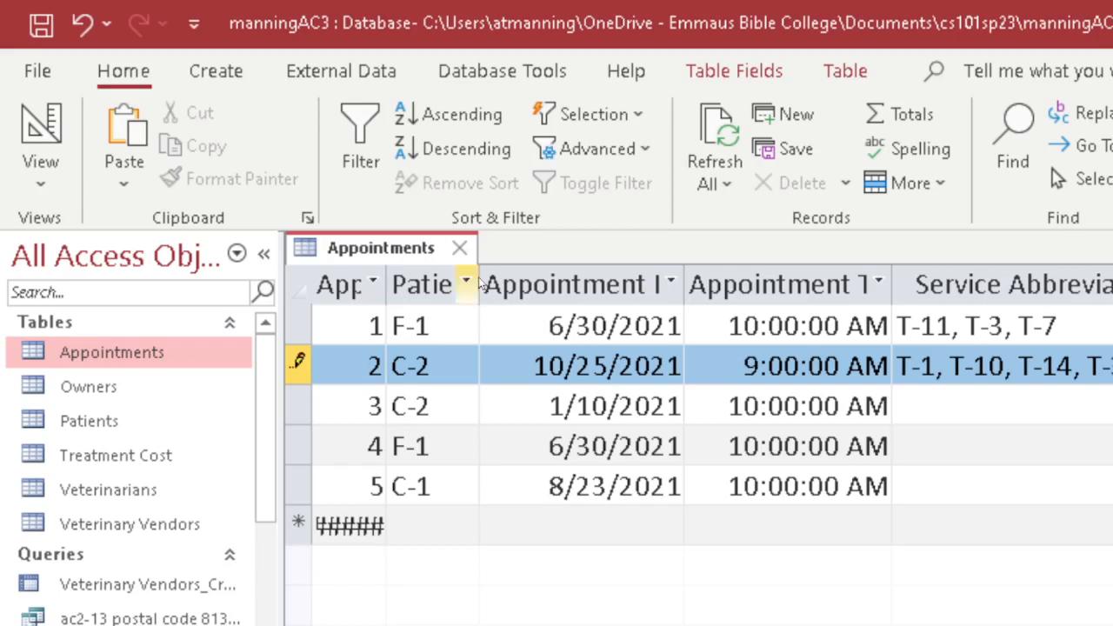
pyautogui.click(459, 248)
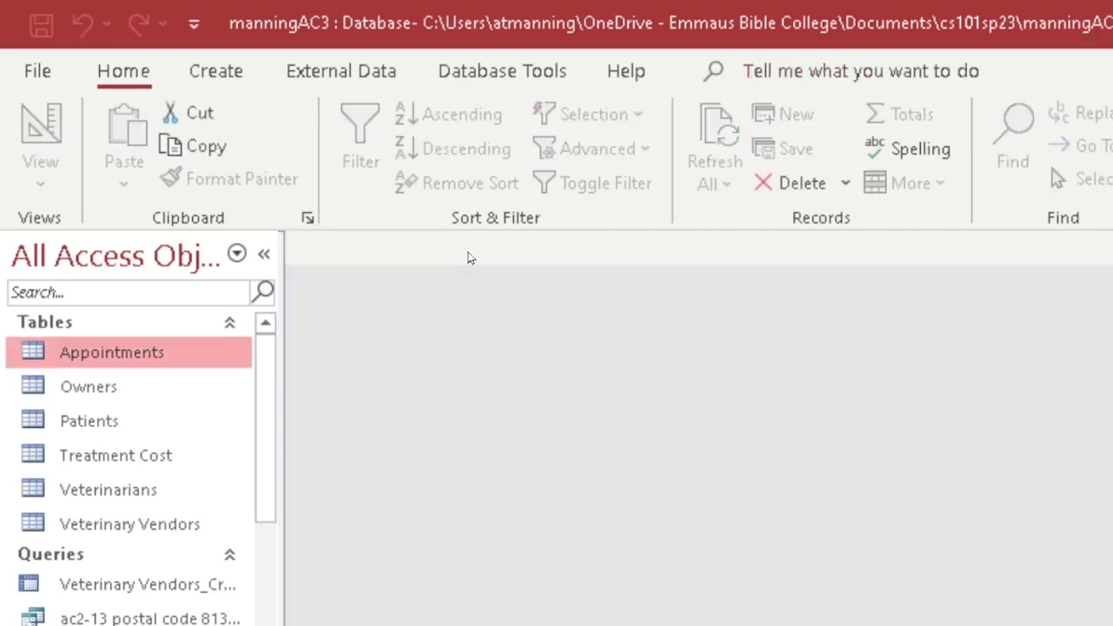
# Step: Reopen the relationships layout and enable Enforce Referential Integrity and Cascade Update Related Fields on the Treatment Cost–Appointments relationship
pyautogui.click(483, 73)
pyautogui.click(364, 141)
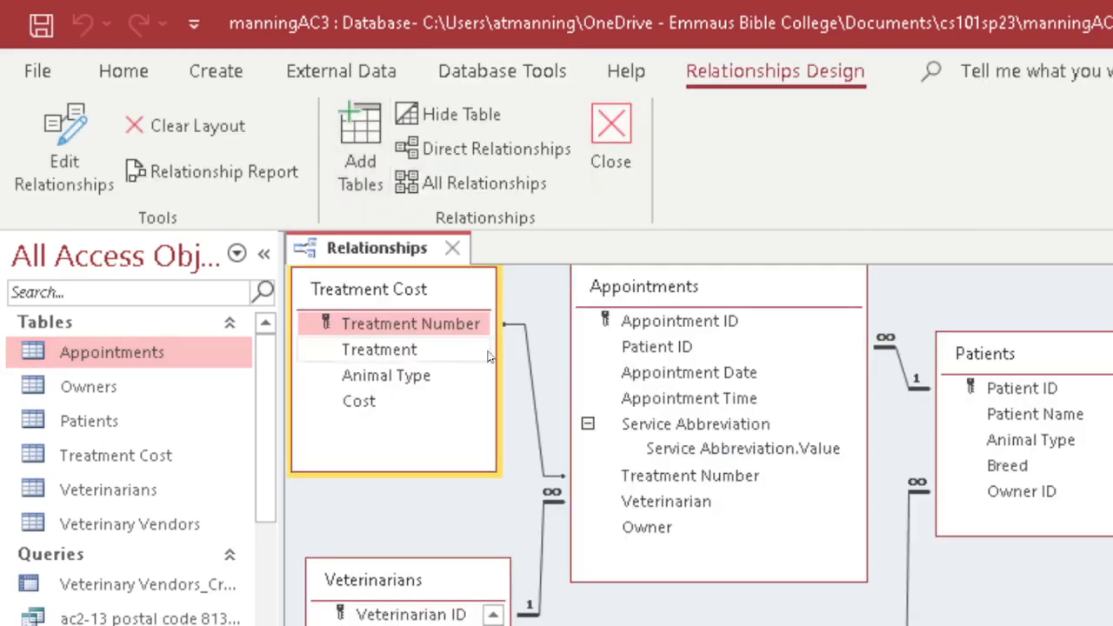
pyautogui.click(533, 402)
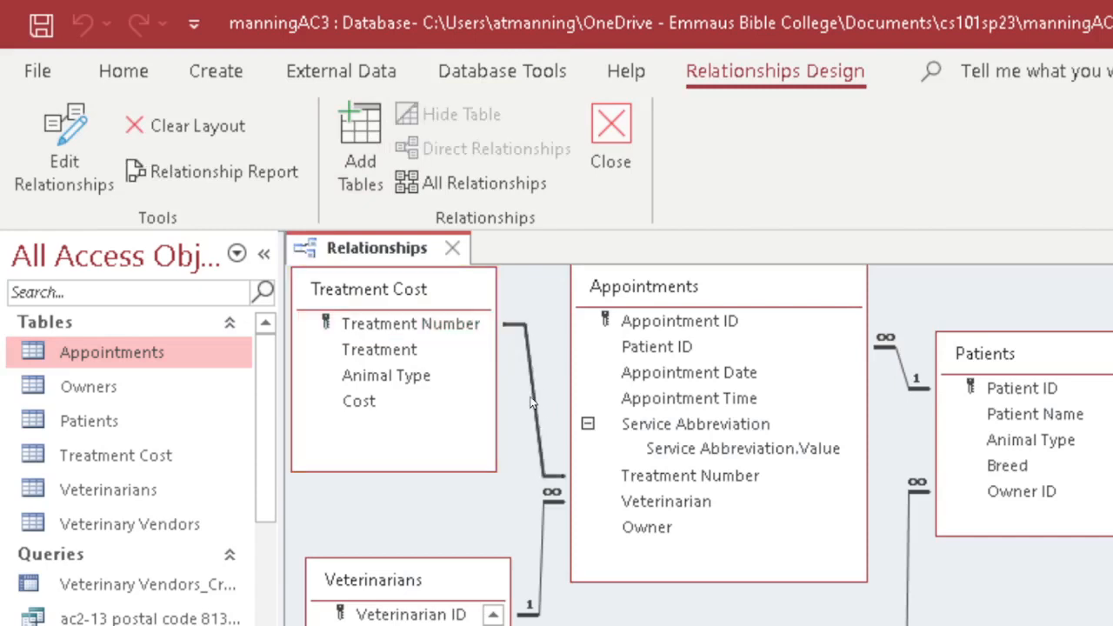
pyautogui.doubleClick(532, 403)
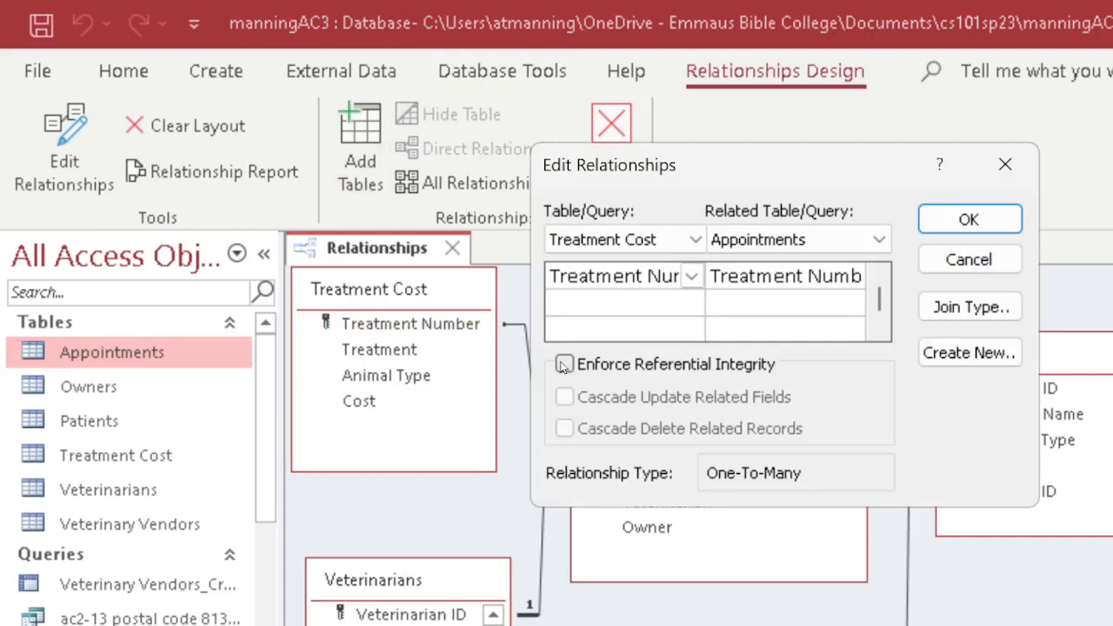
pyautogui.click(563, 365)
pyautogui.click(564, 397)
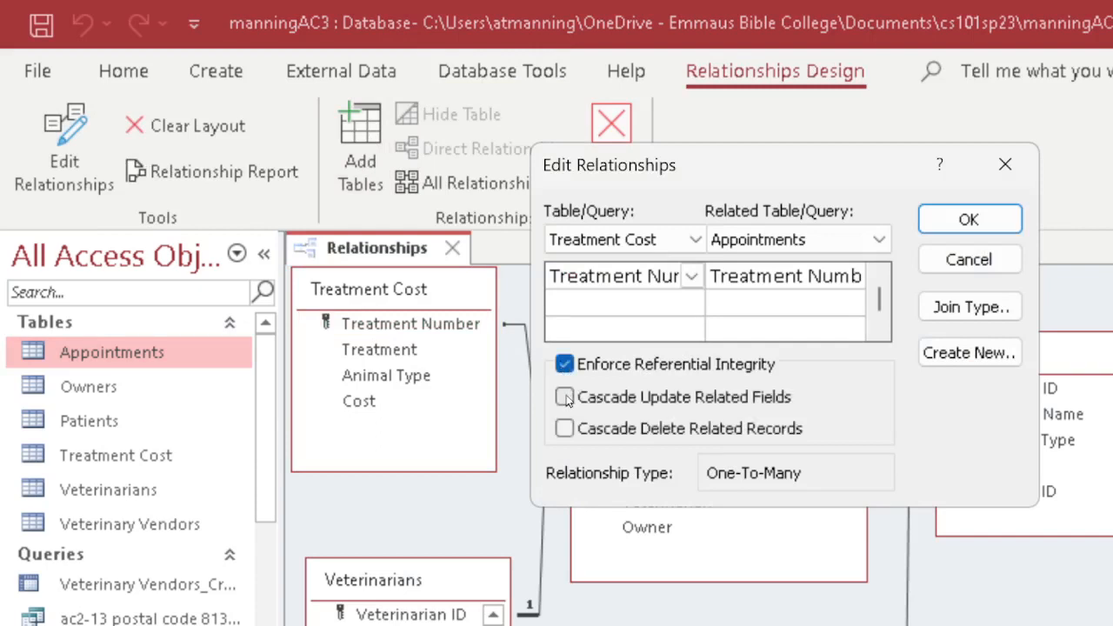
pyautogui.click(962, 222)
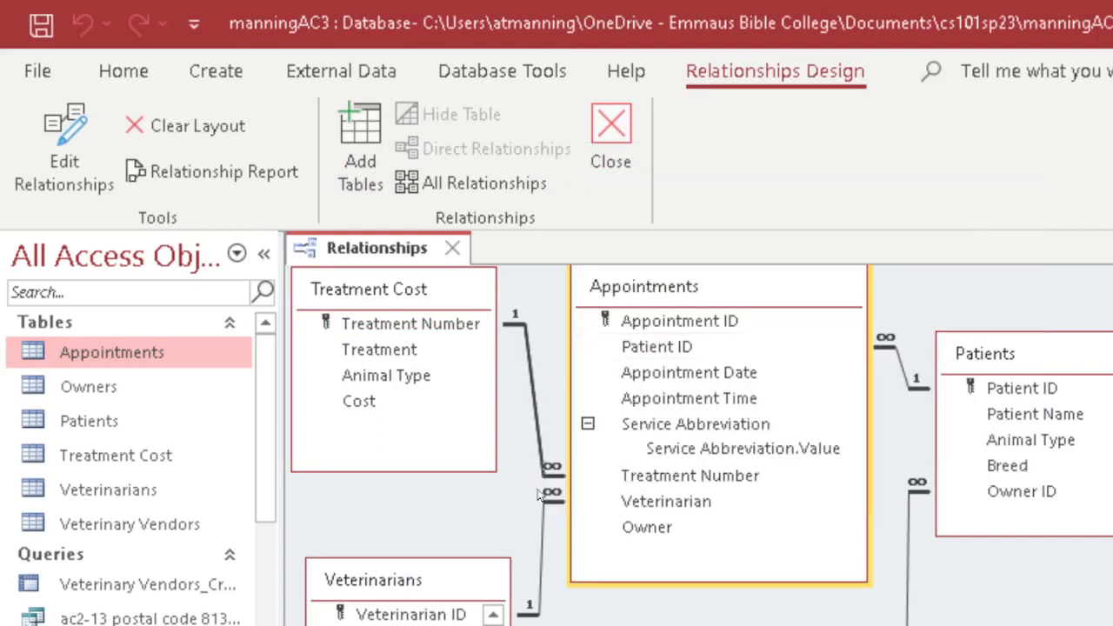
# Step: Shift the Treatment Cost field list slightly away from the layout's edge and shorten it to fit its fields
pyautogui.click(435, 299)
pyautogui.moveTo(434, 299); pyautogui.dragTo(427, 301)
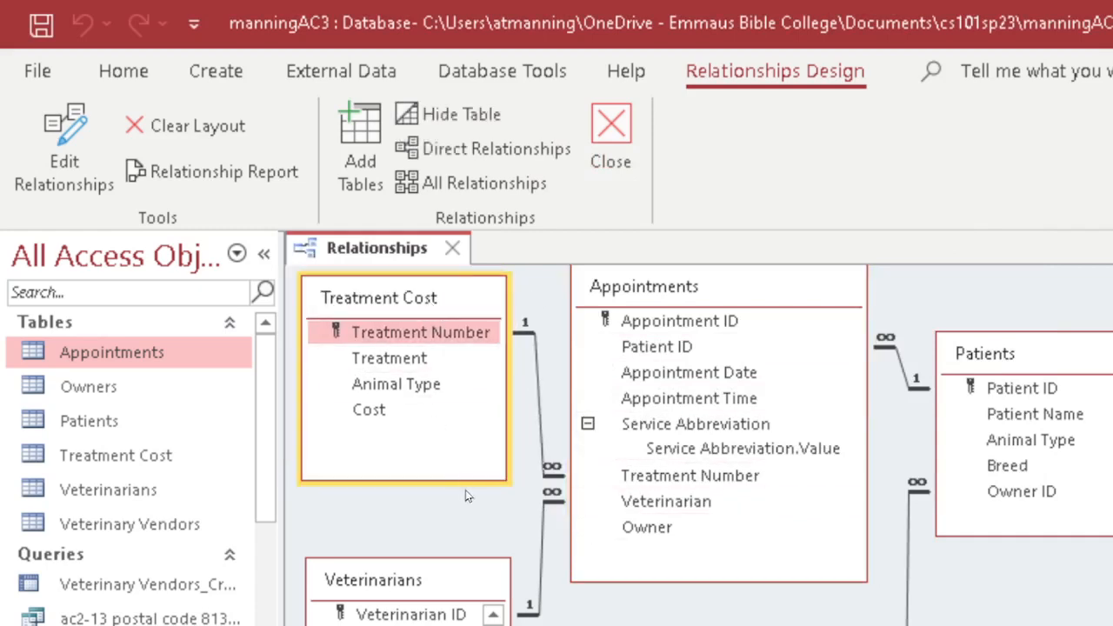
pyautogui.moveTo(453, 481); pyautogui.dragTo(458, 466)
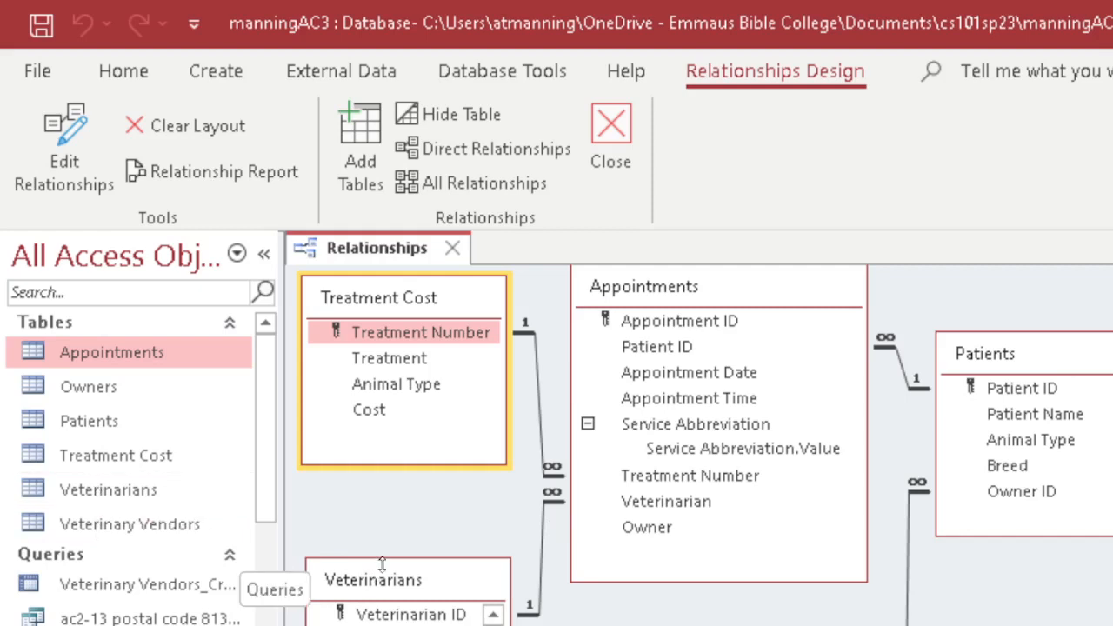
# Step: Examine the fields of the Veterinary Vendors table for a possible link to the other tables, and close it
pyautogui.doubleClick(119, 526)
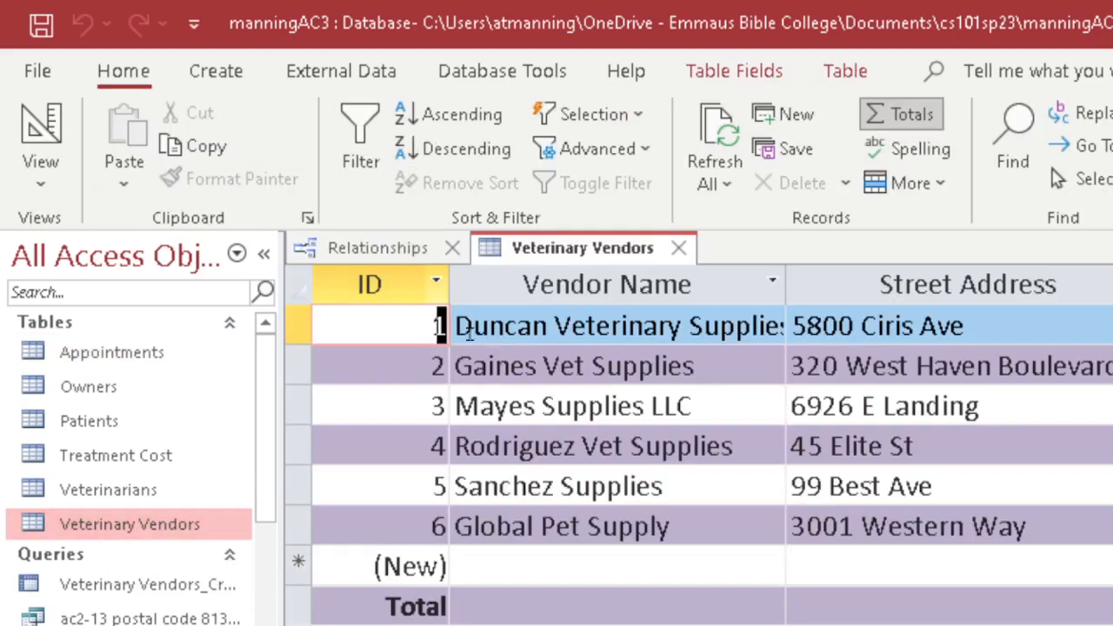
pyautogui.hscroll(7, 699, 445)
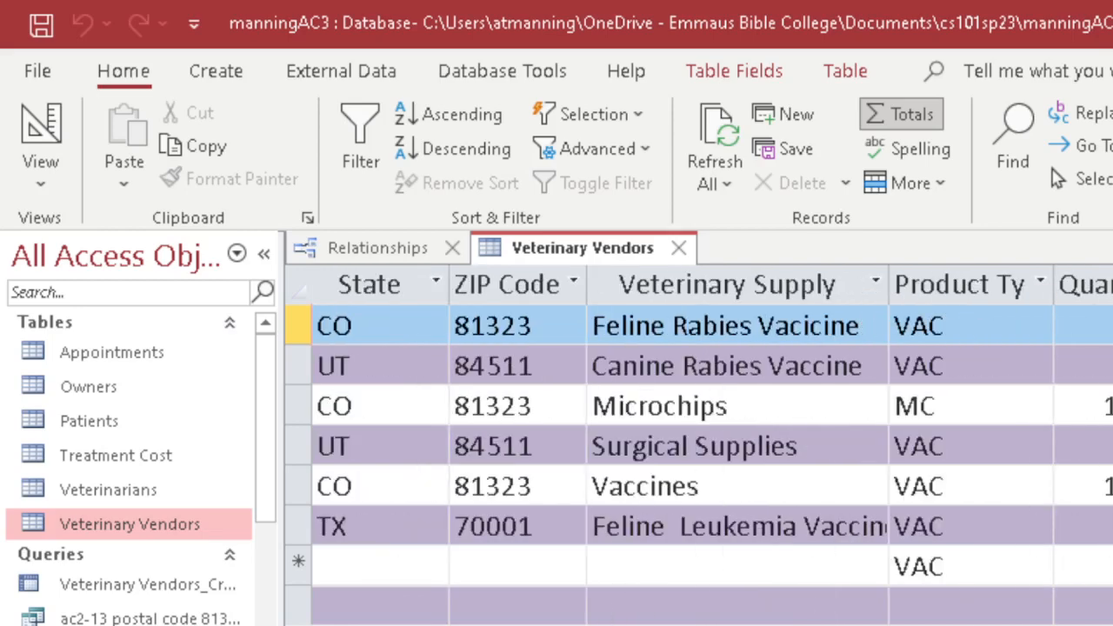
pyautogui.hscroll(-1, 699, 446)
pyautogui.hscroll(-3, 699, 445)
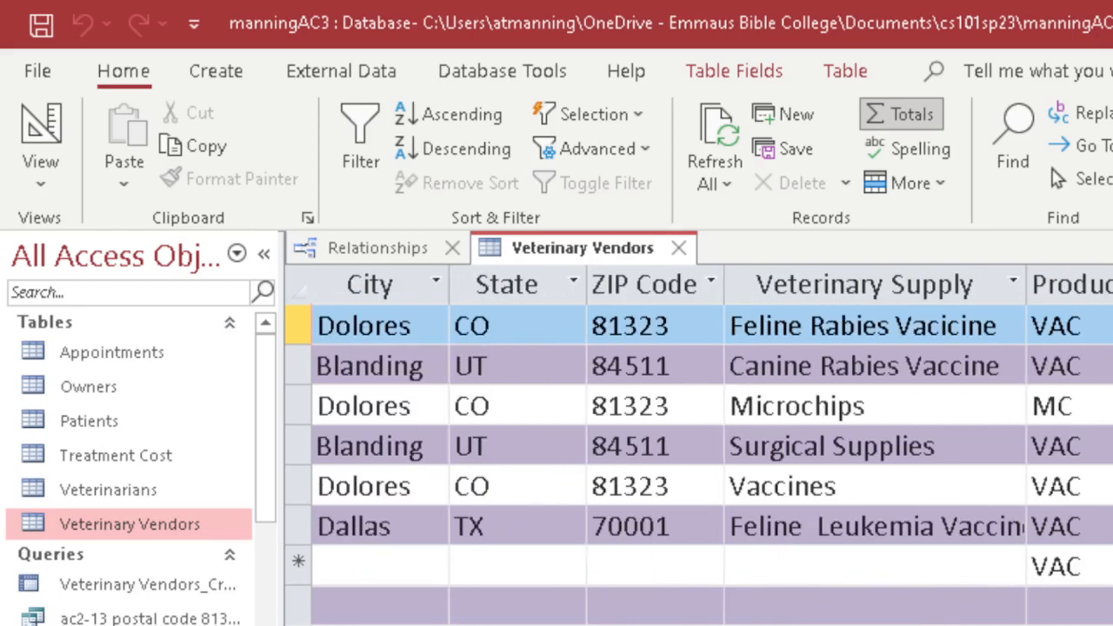
pyautogui.hscroll(-3, 699, 445)
pyautogui.hscroll(5, 699, 445)
pyautogui.hscroll(-5, 699, 445)
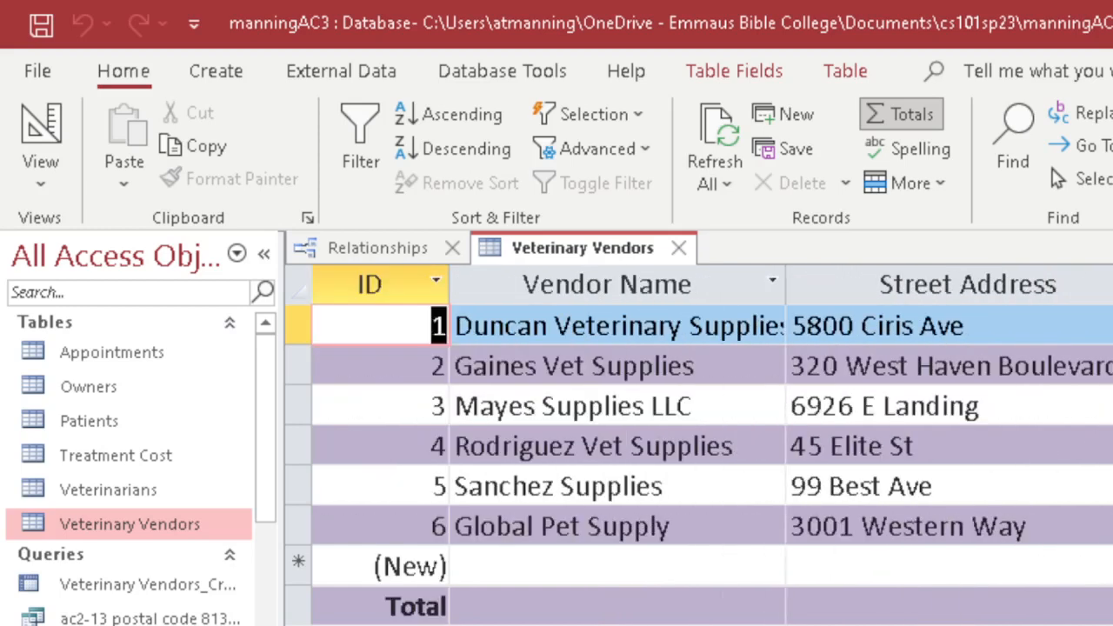
pyautogui.click(678, 248)
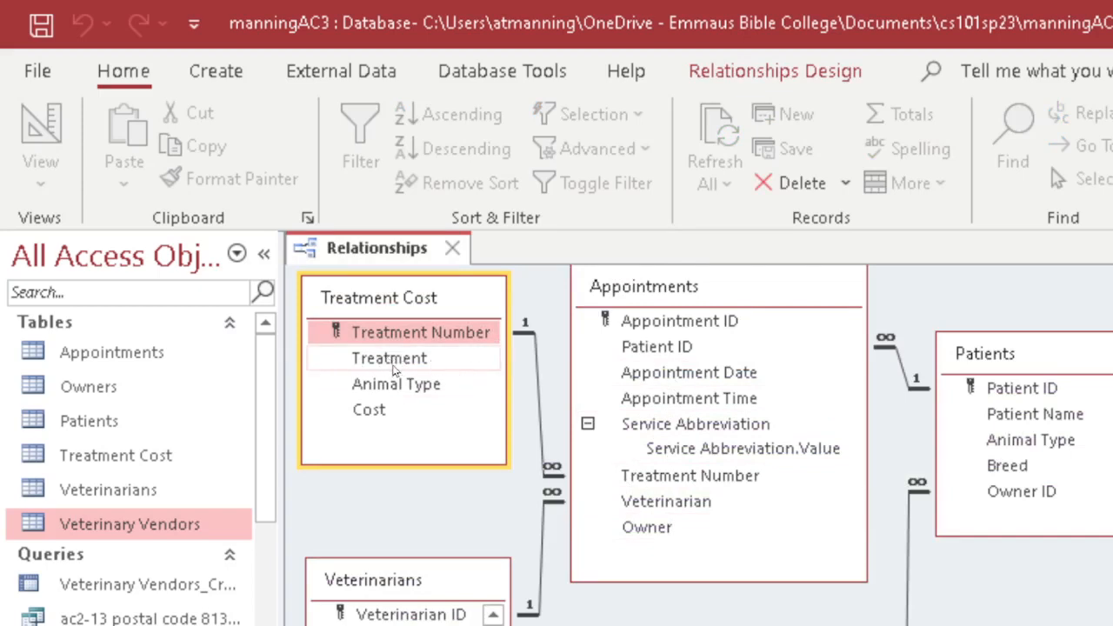
# Step: Compare the Treatment Cost table's fields with those of the Veterinary Vendors table, closing each table after viewing
pyautogui.doubleClick(154, 463)
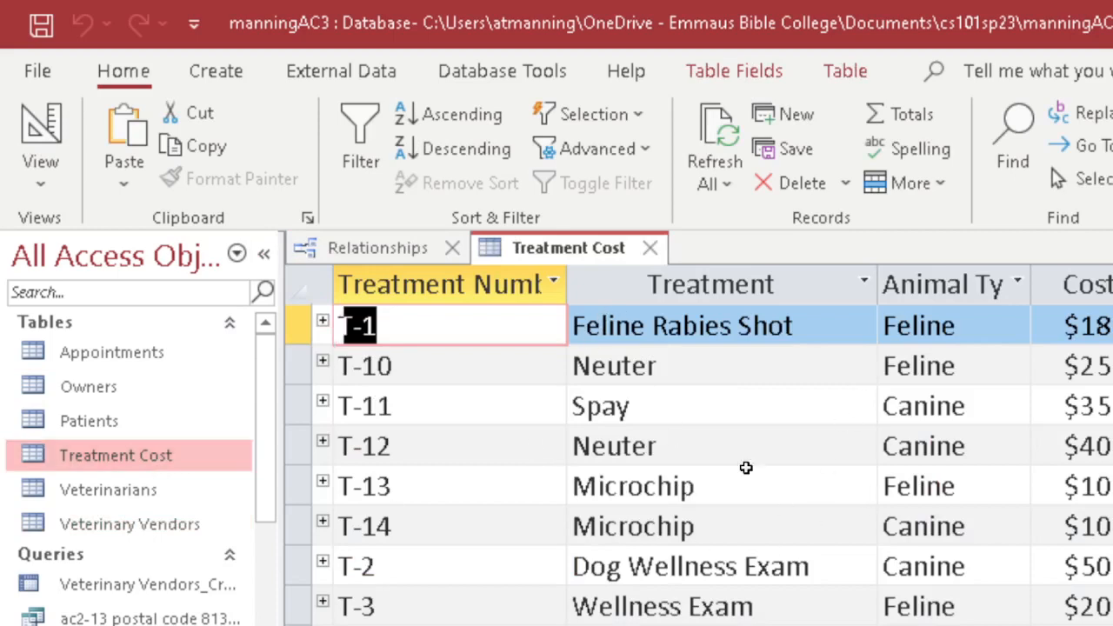
pyautogui.click(649, 248)
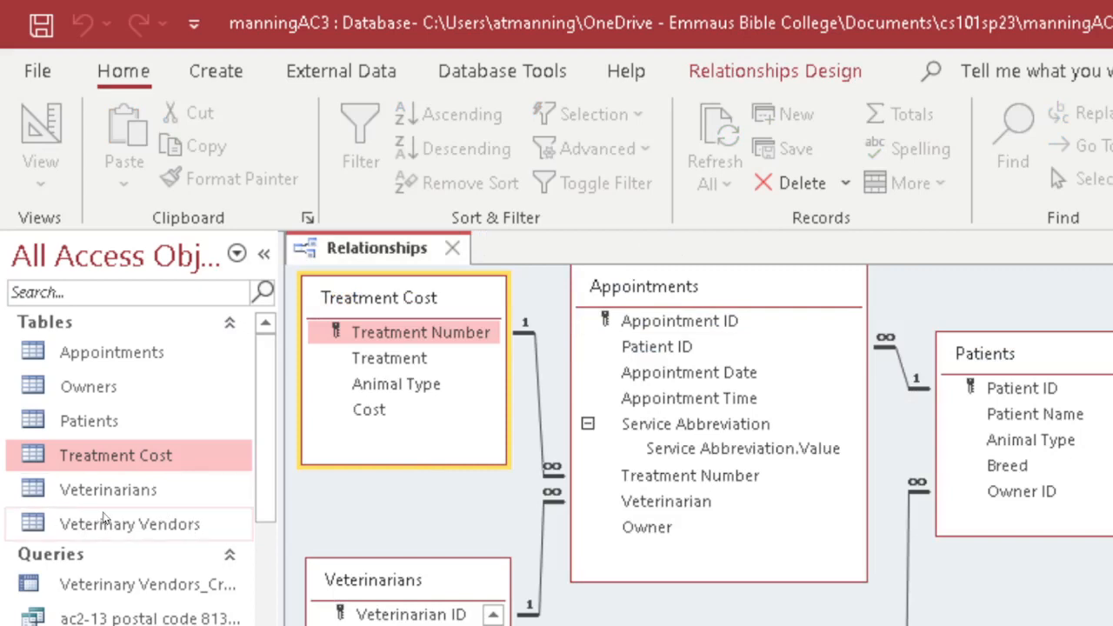
pyautogui.doubleClick(170, 526)
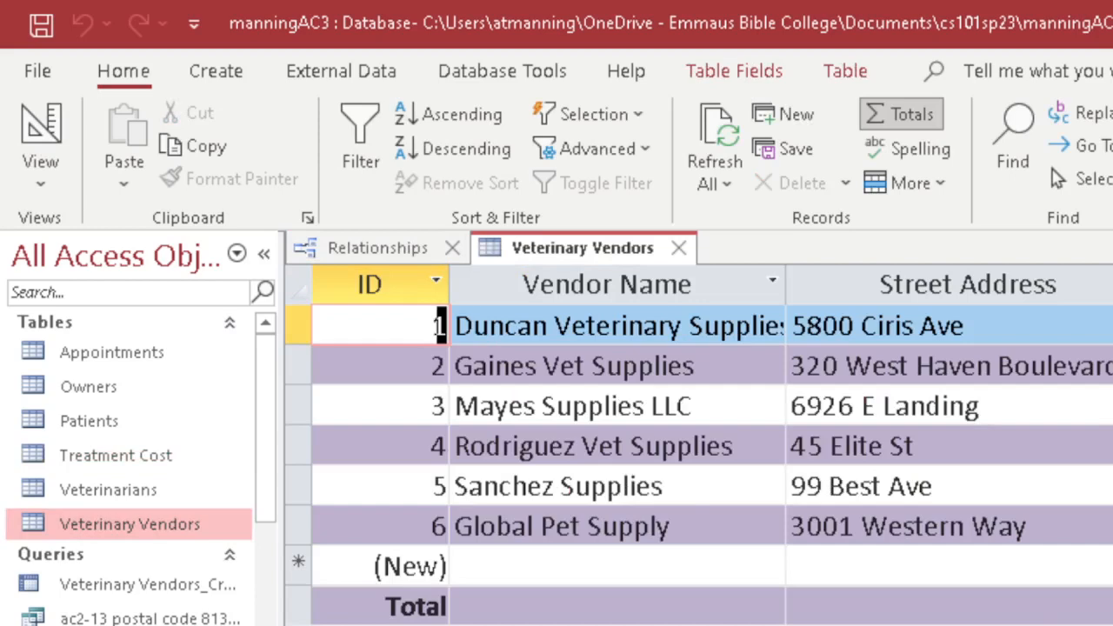
pyautogui.hscroll(5, 698, 443)
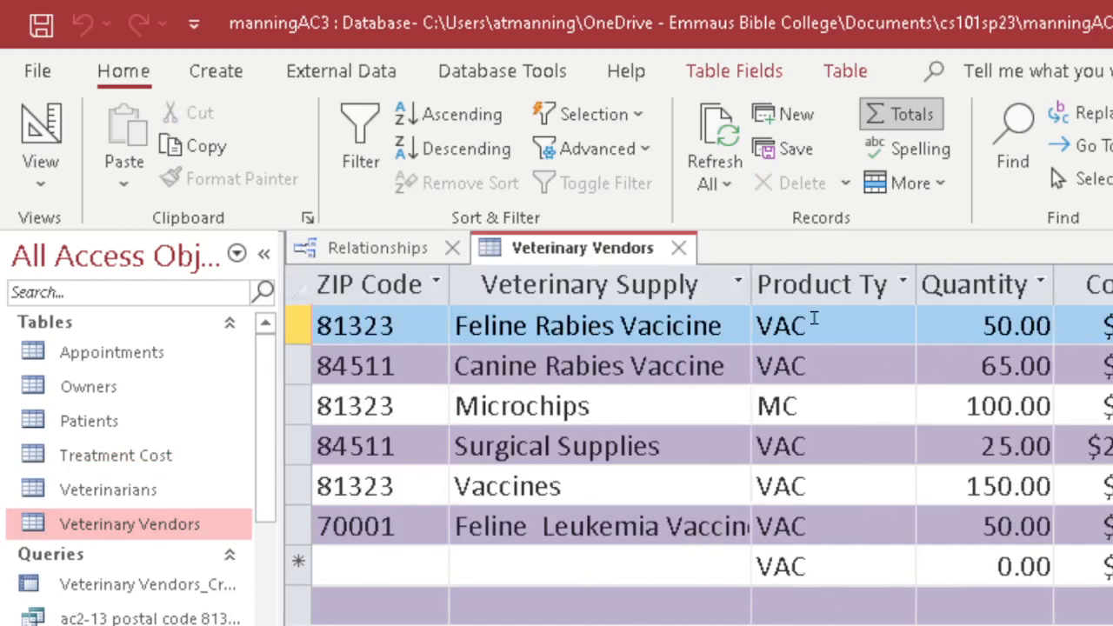
pyautogui.hscroll(-5, 698, 444)
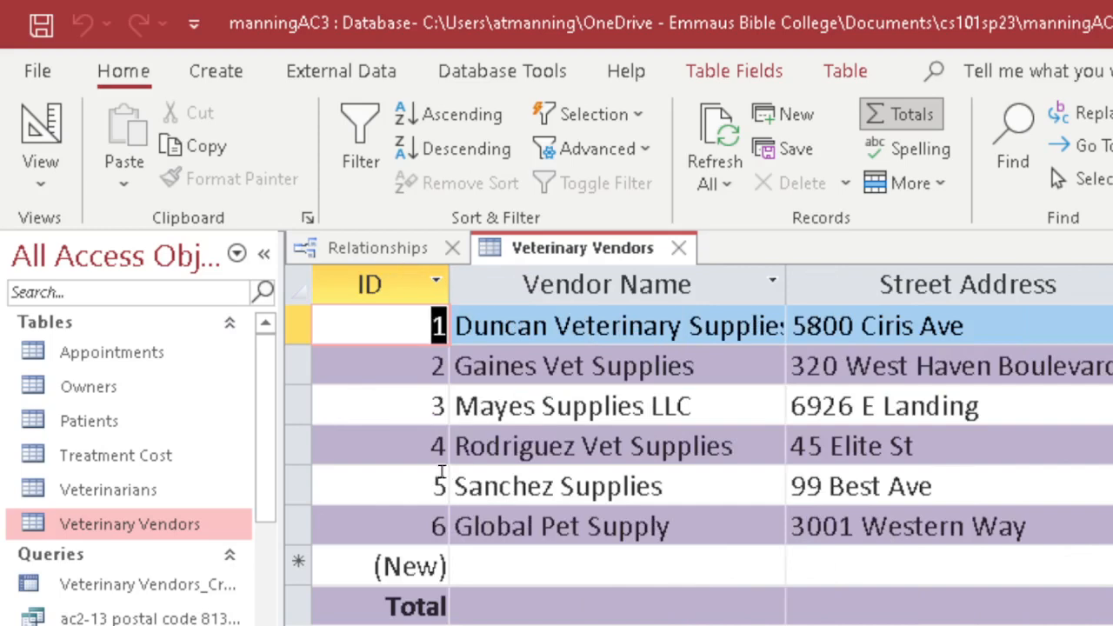
pyautogui.click(677, 250)
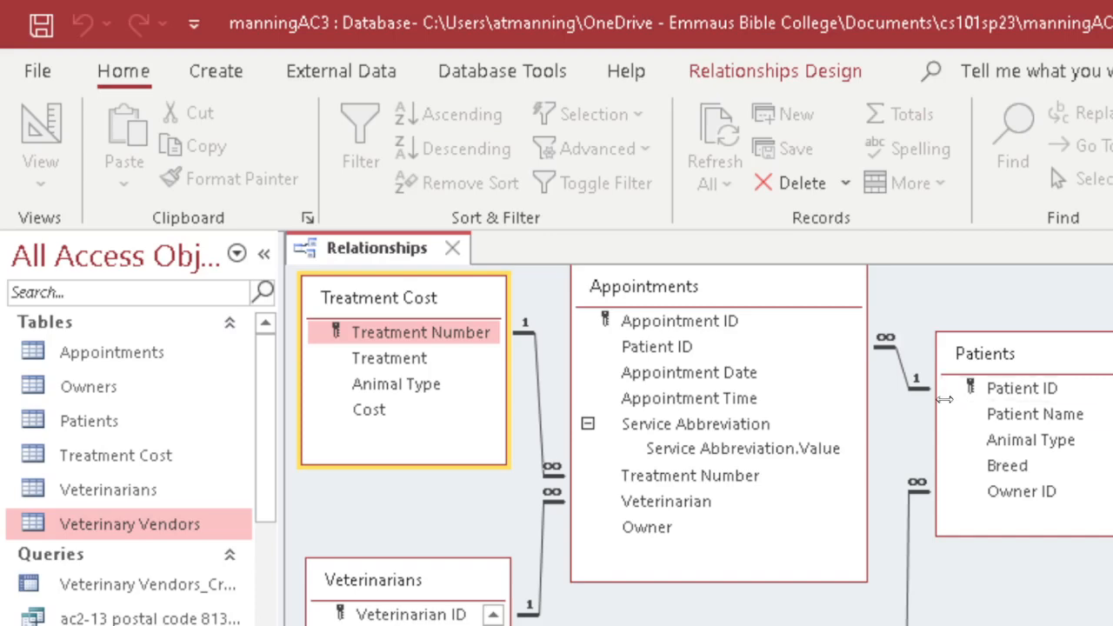
# Step: Move the Patients and Appointments field lists farther right in the relationships layout to widen the spacing between lists
pyautogui.moveTo(1011, 353); pyautogui.dragTo(1112, 370)
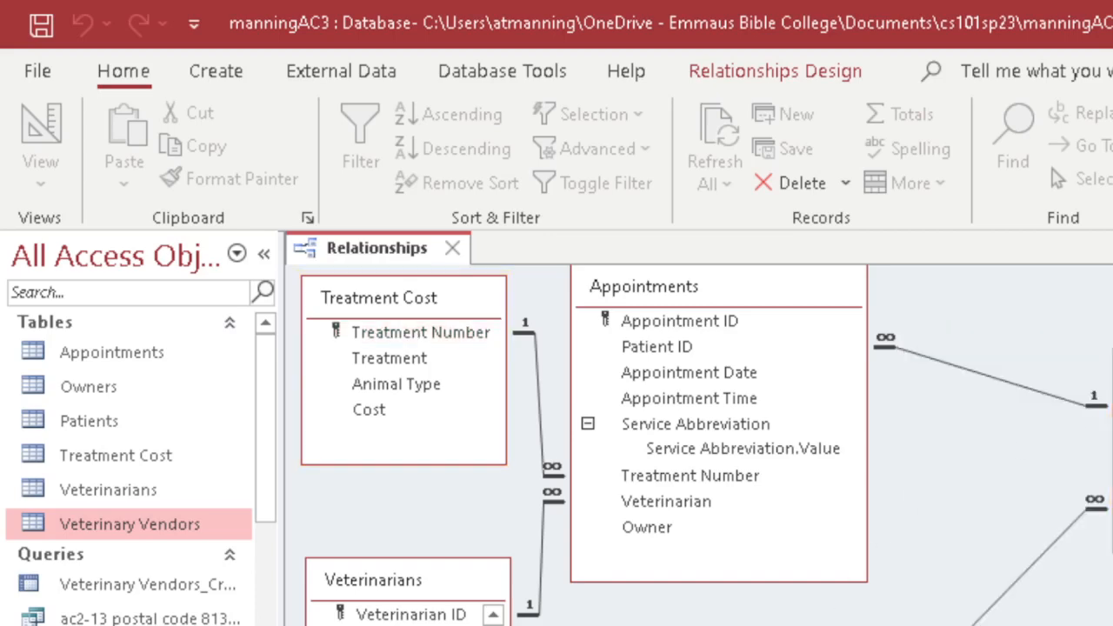
pyautogui.moveTo(764, 304); pyautogui.dragTo(849, 318)
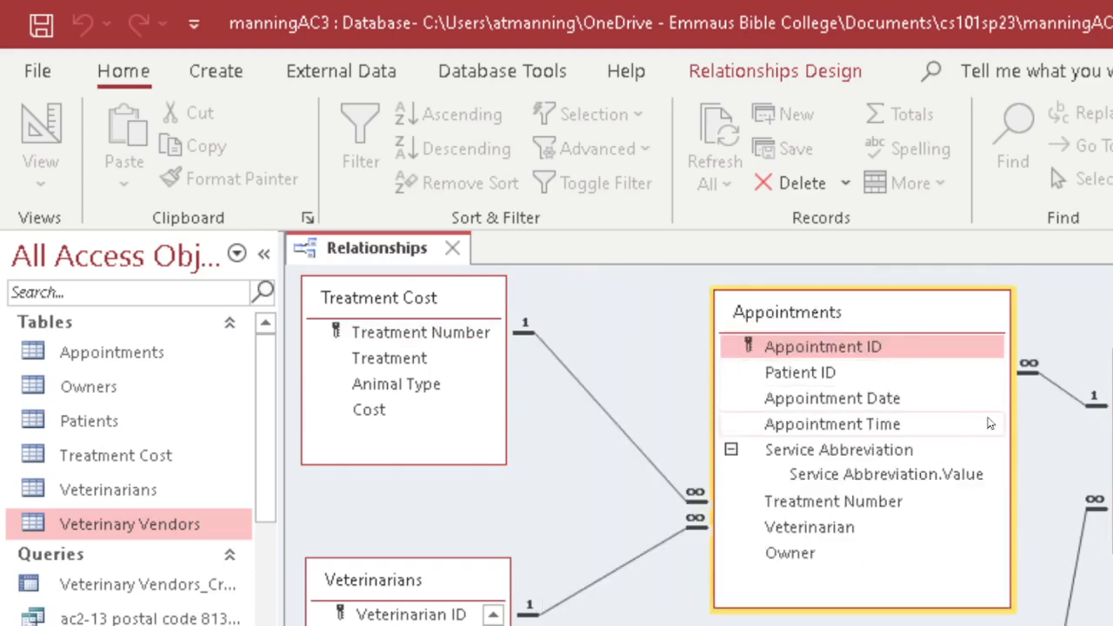
pyautogui.moveTo(1010, 428)
pyautogui.mouseDown()
pyautogui.moveTo(983, 430)
pyautogui.moveTo(1007, 436)
pyautogui.mouseUp()
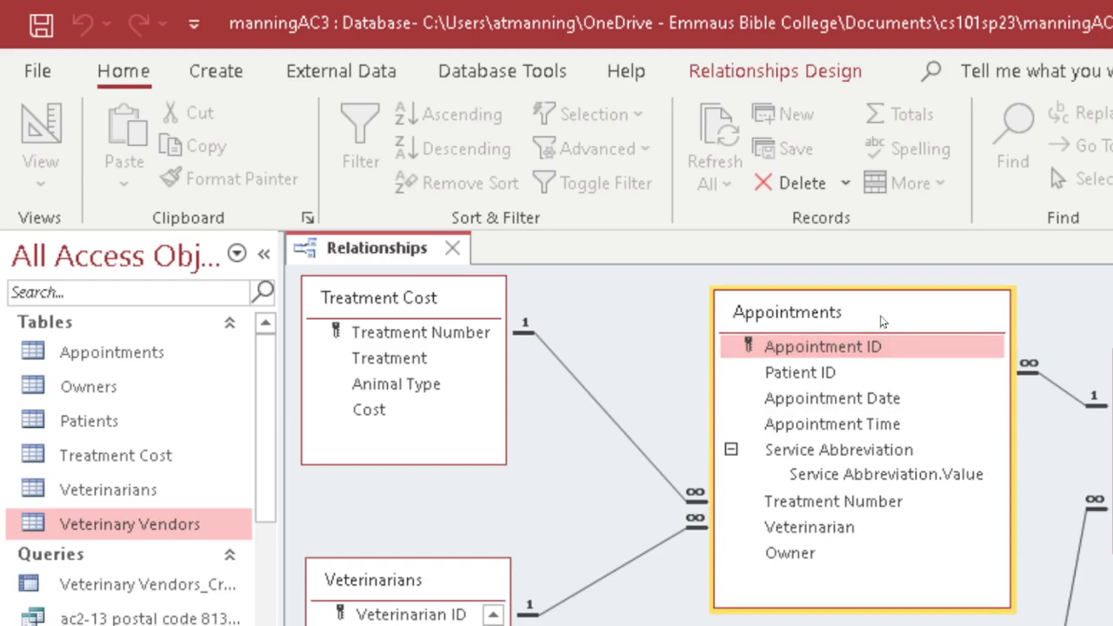
# Step: Align the Appointments and Owners field lists in one column and make Appointments slightly narrower
pyautogui.moveTo(887, 311); pyautogui.dragTo(858, 310)
pyautogui.moveTo(886, 625); pyautogui.dragTo(854, 625)
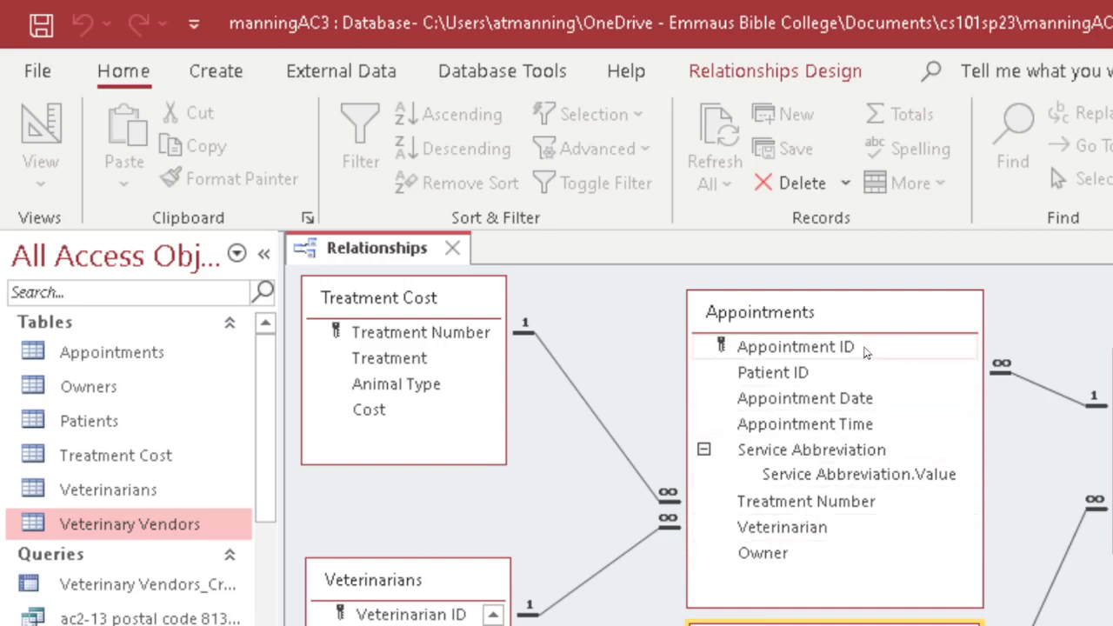
pyautogui.moveTo(835, 310)
pyautogui.mouseDown()
pyautogui.moveTo(817, 310)
pyautogui.moveTo(836, 320)
pyautogui.mouseUp()
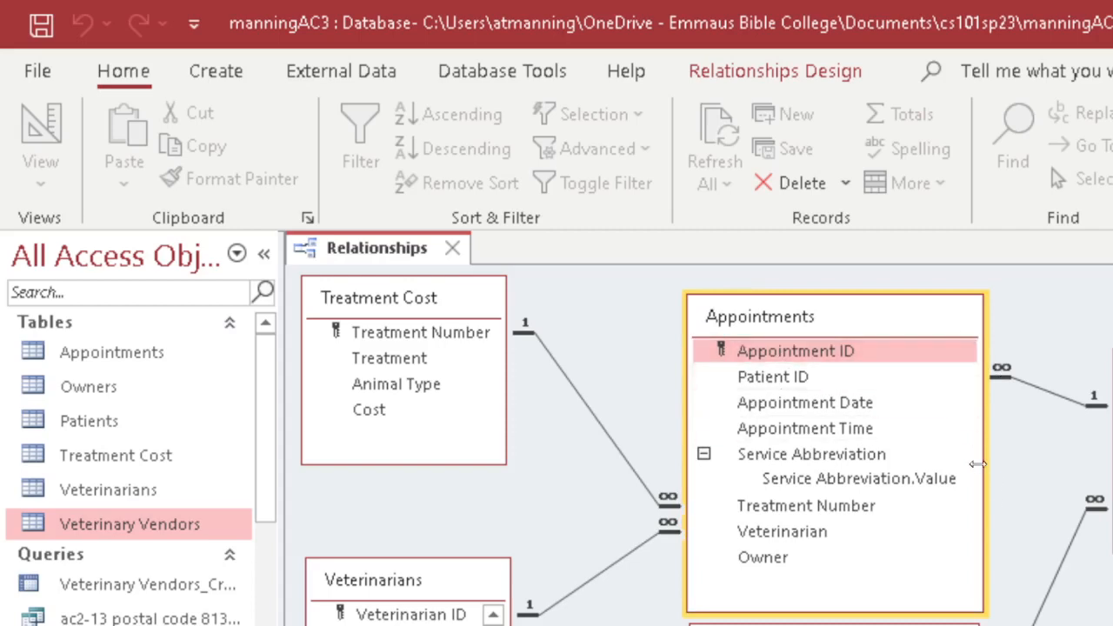
pyautogui.moveTo(978, 463); pyautogui.dragTo(970, 477)
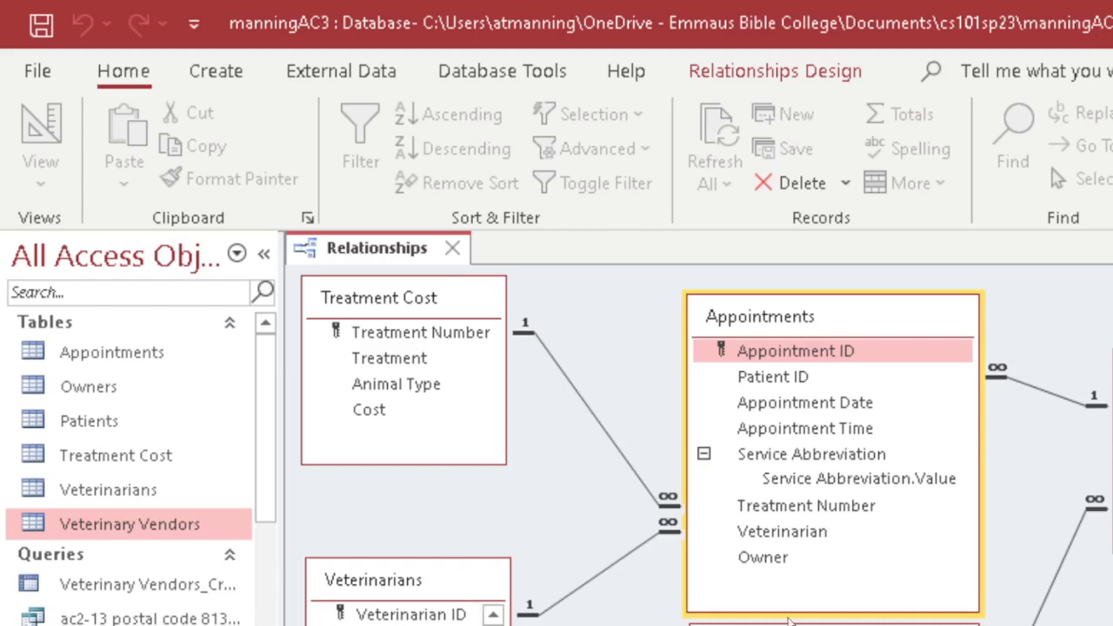
# Step: Raise Veterinarians close beneath Treatment Cost, and shorten Appointments so that Owners sits closer below it
pyautogui.moveTo(430, 579); pyautogui.dragTo(428, 513)
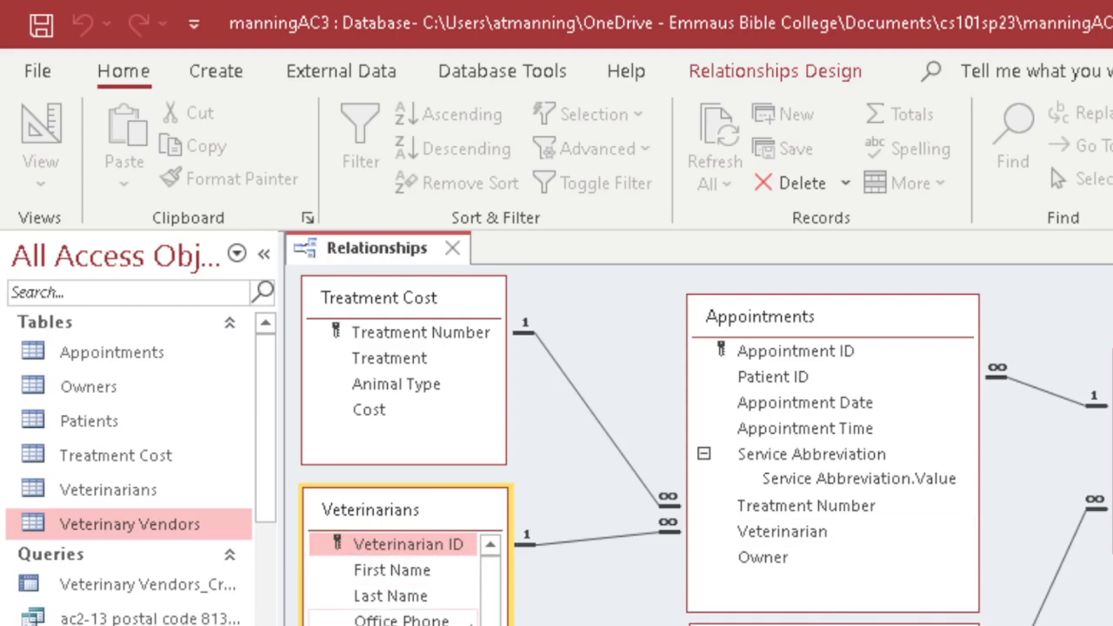
pyautogui.moveTo(797, 609); pyautogui.dragTo(796, 584)
pyautogui.moveTo(815, 625); pyautogui.dragTo(812, 623)
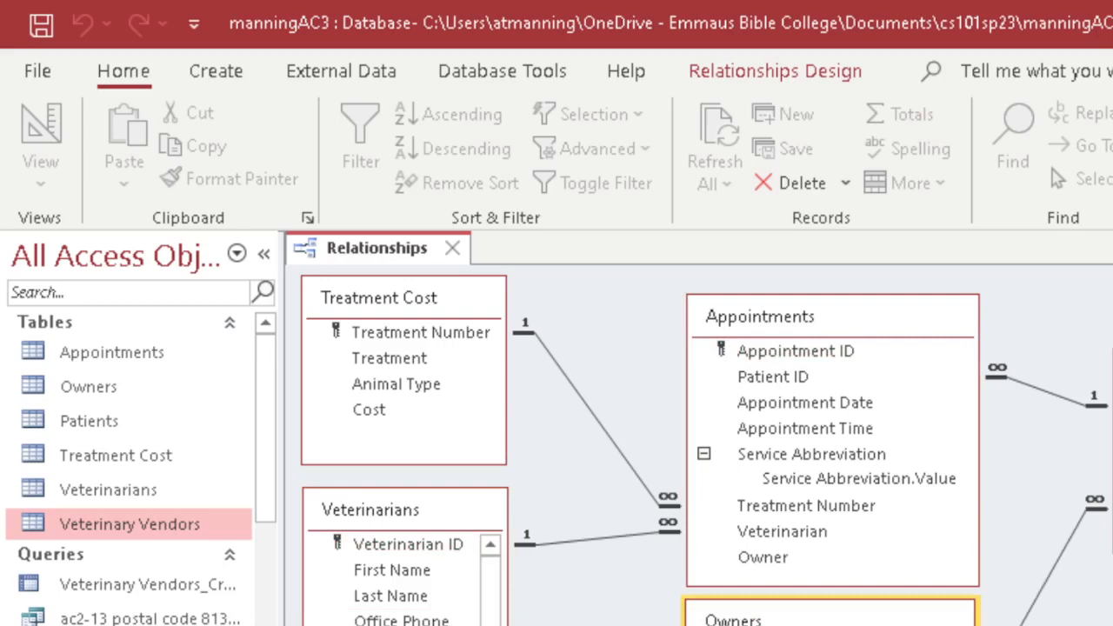
pyautogui.click(408, 544)
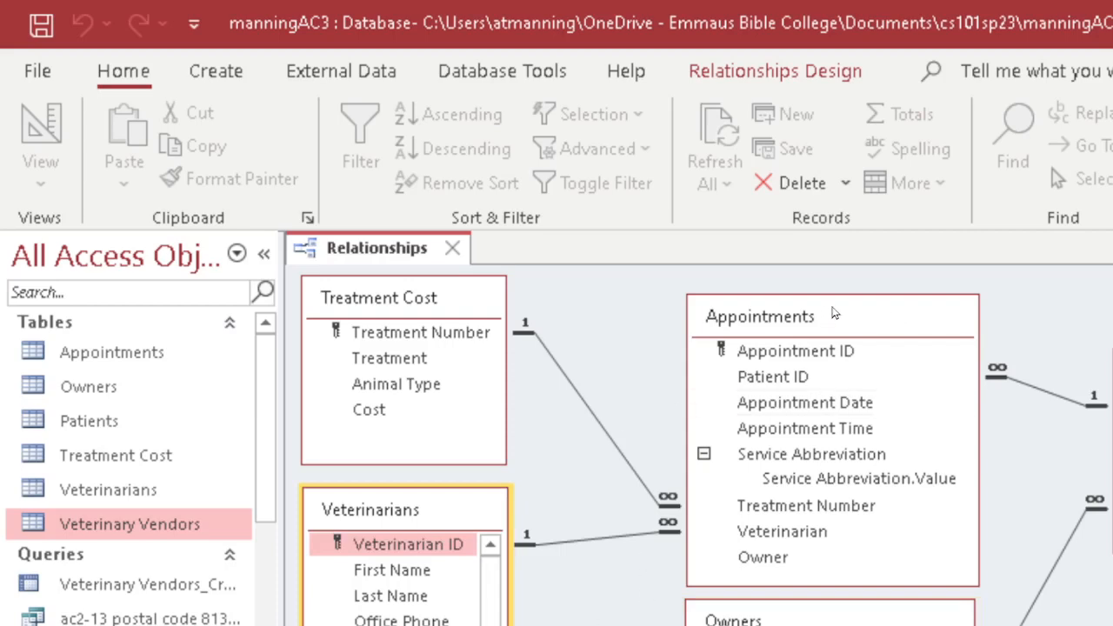
pyautogui.moveTo(837, 299)
pyautogui.mouseDown()
pyautogui.moveTo(838, 289)
pyautogui.moveTo(828, 311)
pyautogui.mouseUp()
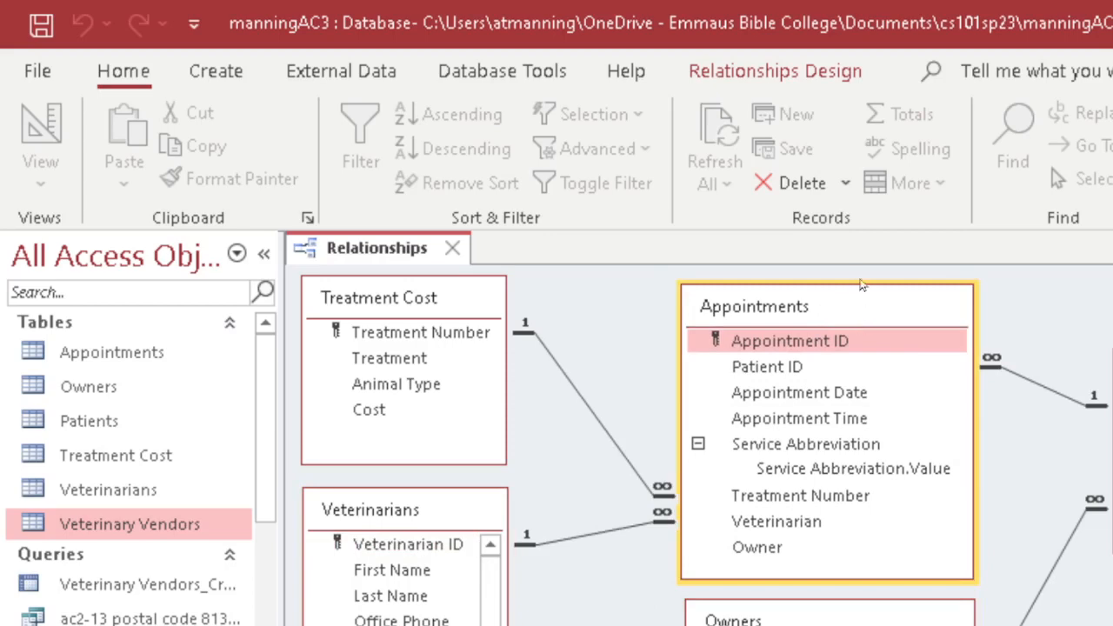
# Step: Close the rearranged relationships layout and save its layout changes
pyautogui.click(778, 71)
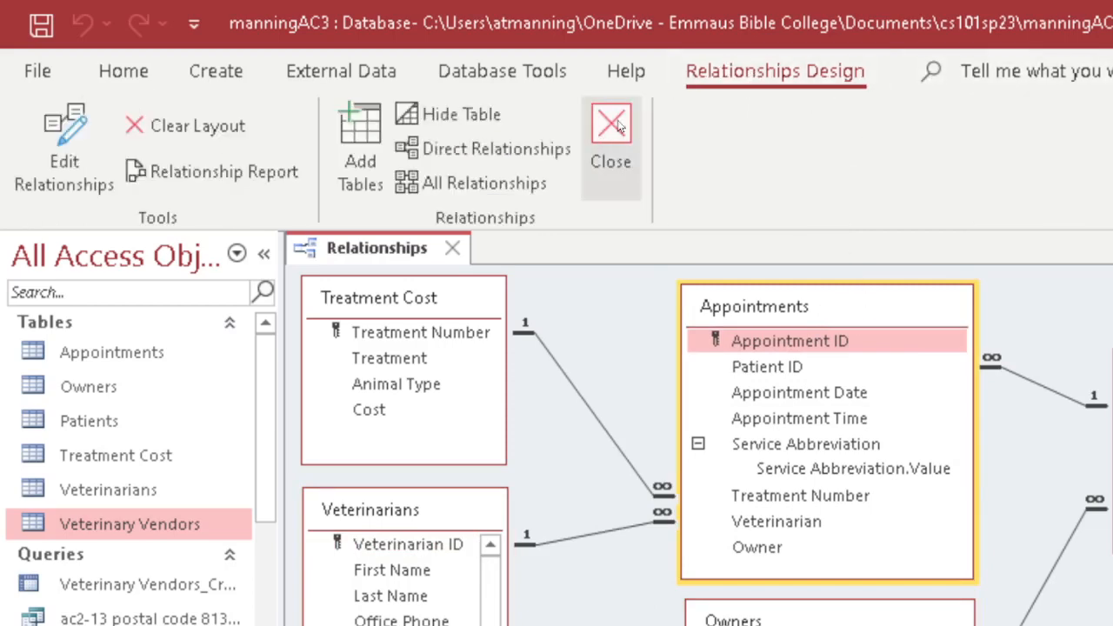
pyautogui.click(613, 127)
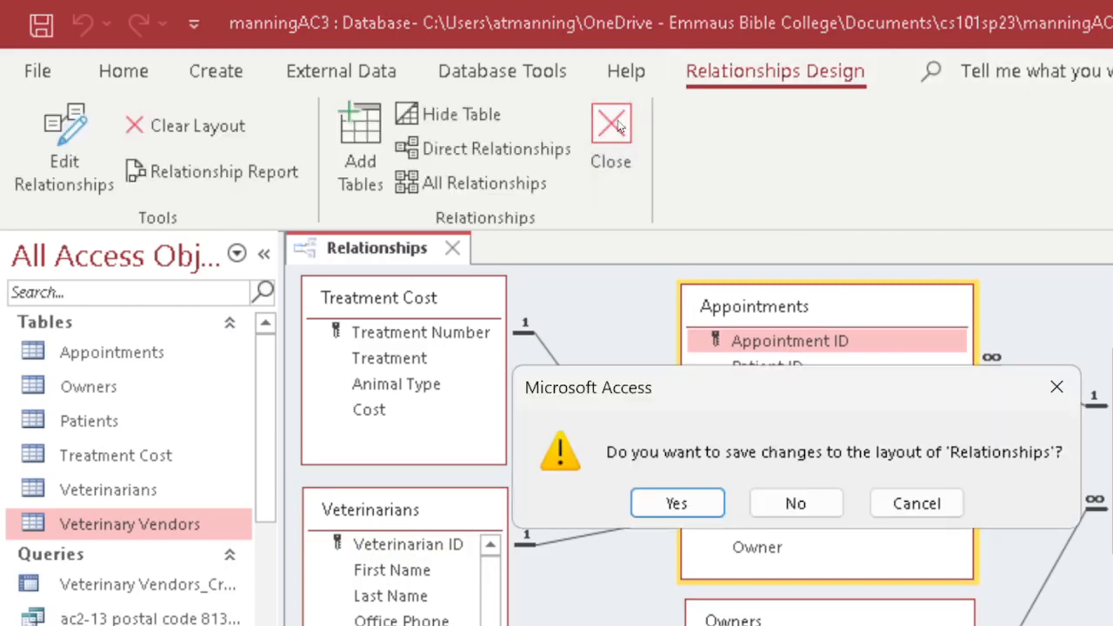
pyautogui.click(672, 504)
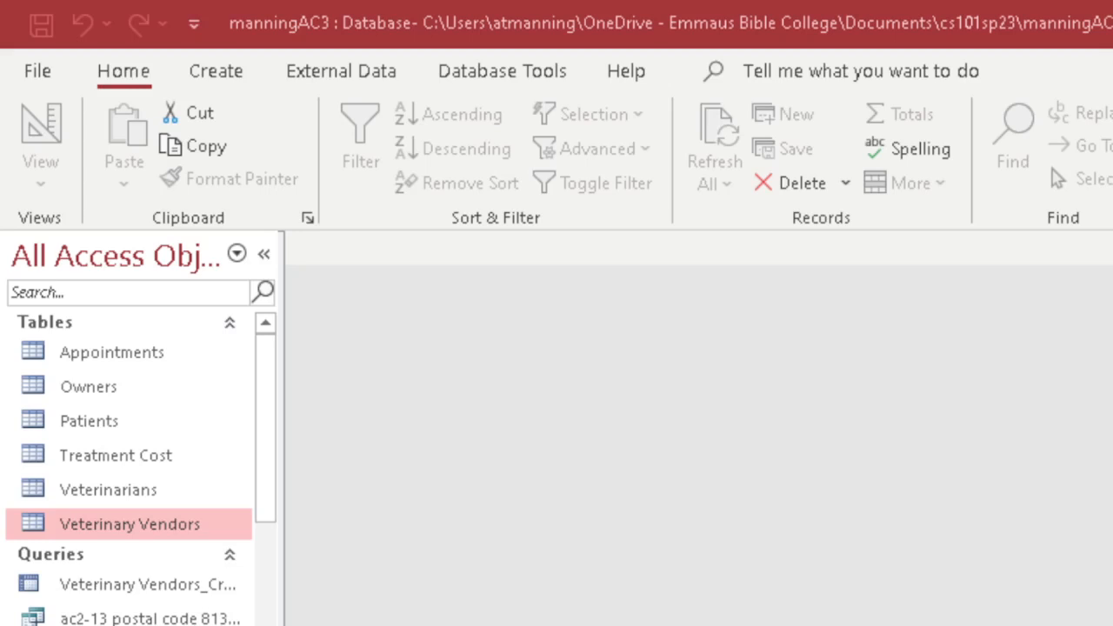
# Step: Reopen the relationships layout, check the integrity settings of the Treatment Cost–Appointments relationship without changing them, and close the layout
pyautogui.click(511, 73)
pyautogui.click(358, 139)
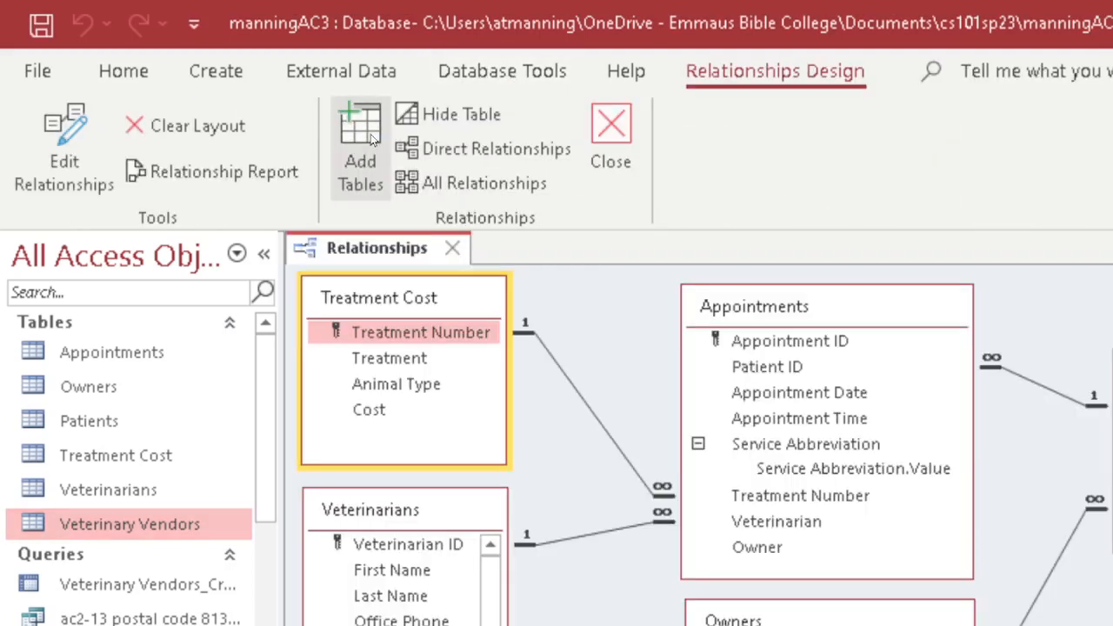
pyautogui.doubleClick(599, 424)
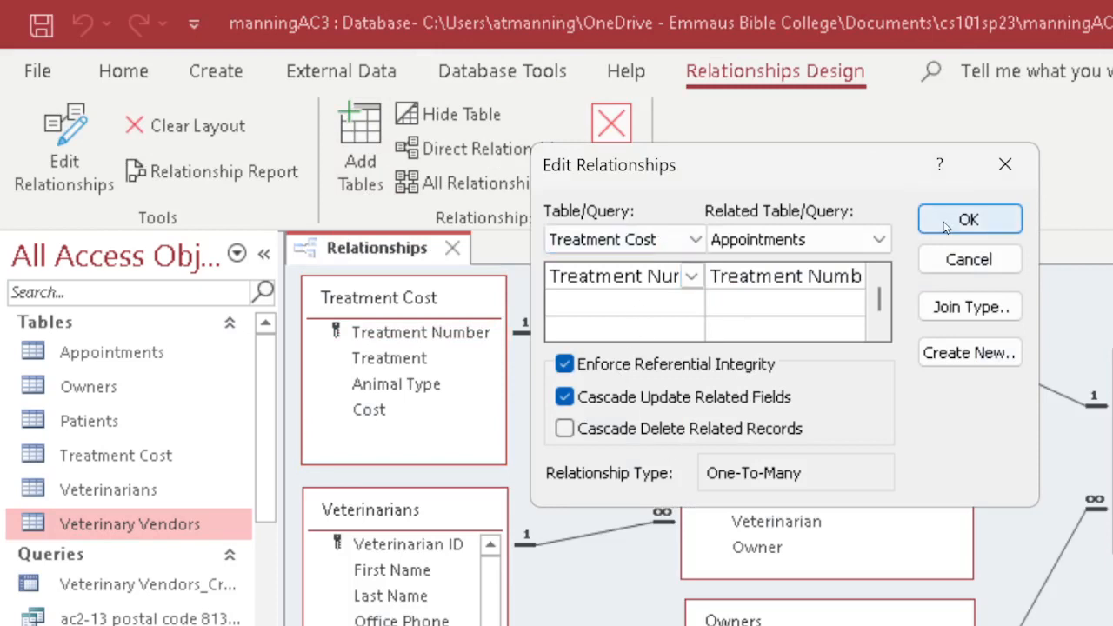
pyautogui.click(1002, 163)
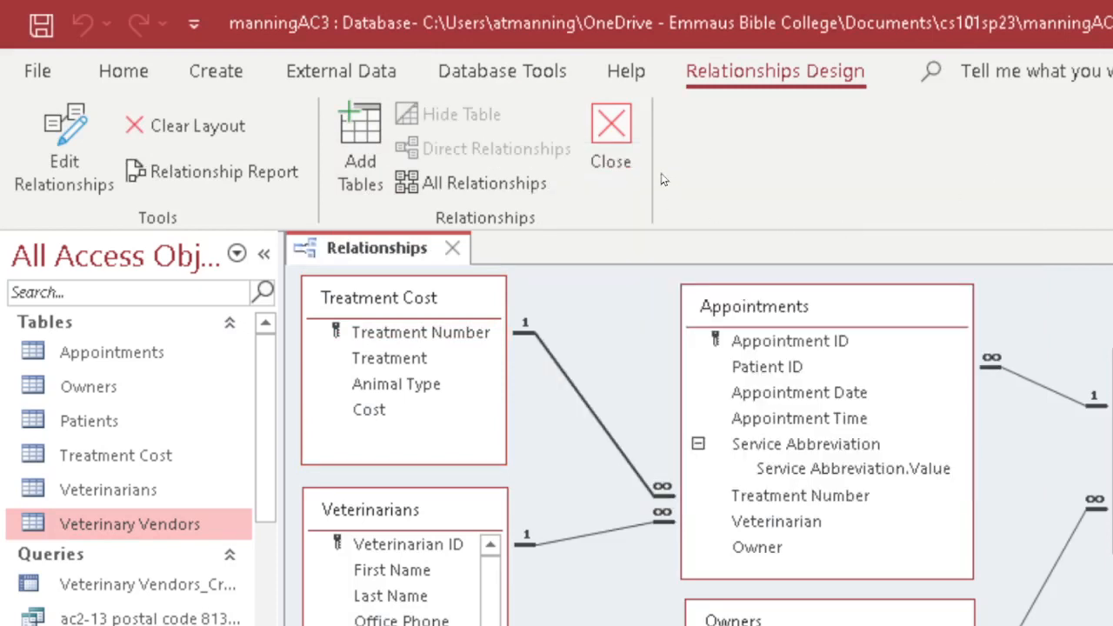
pyautogui.click(612, 139)
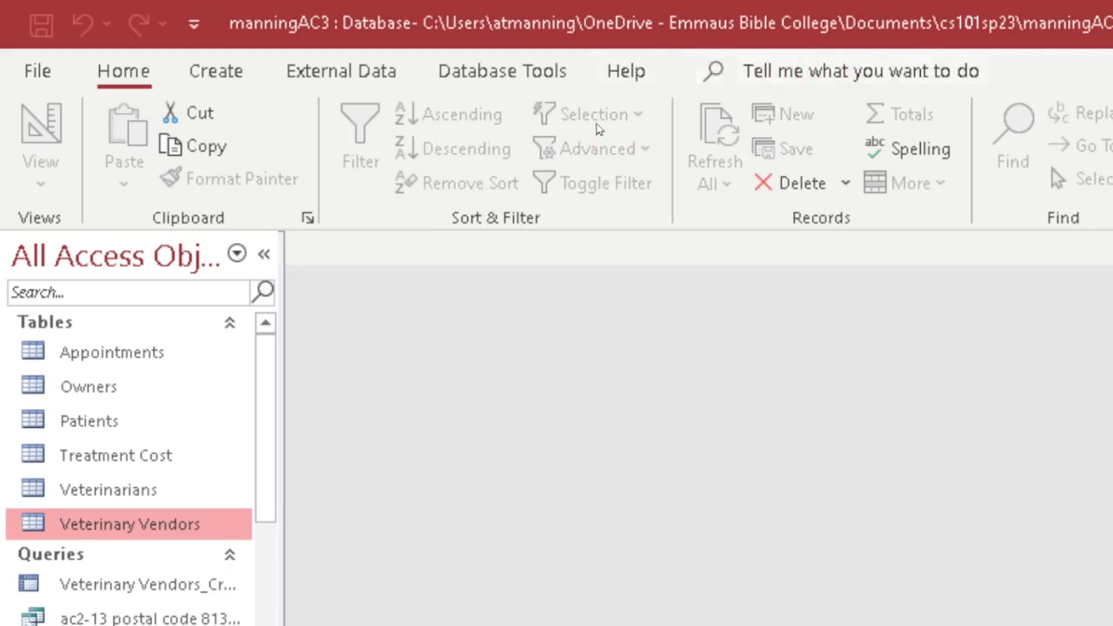
# Step: Review the saved relationships layout and the records of the Appointments table, closing each one after viewing
pyautogui.click(558, 77)
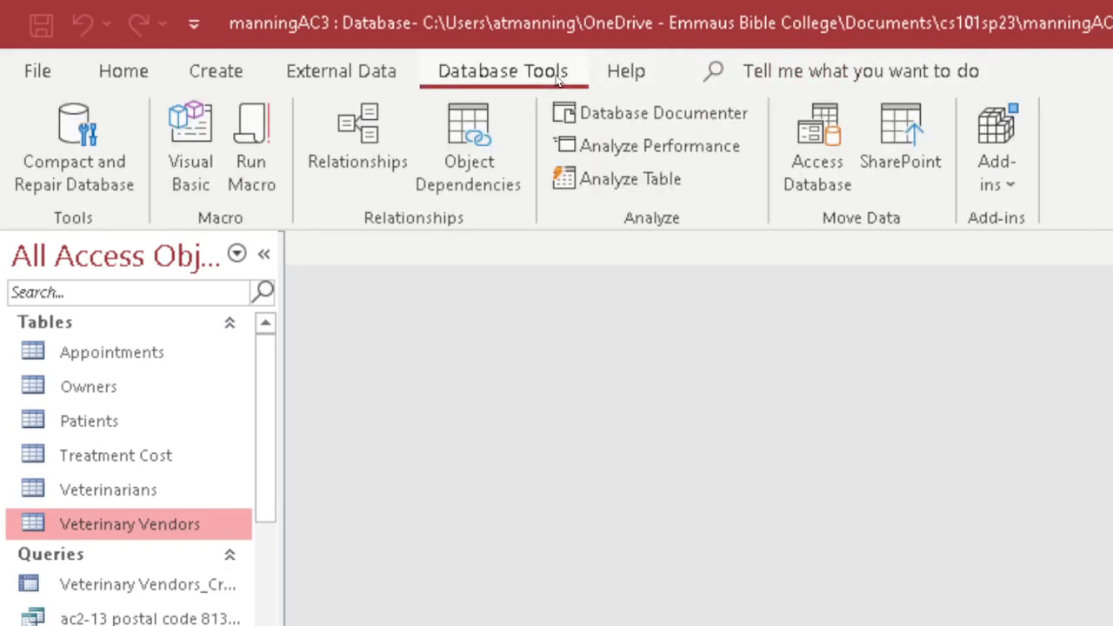
pyautogui.click(357, 139)
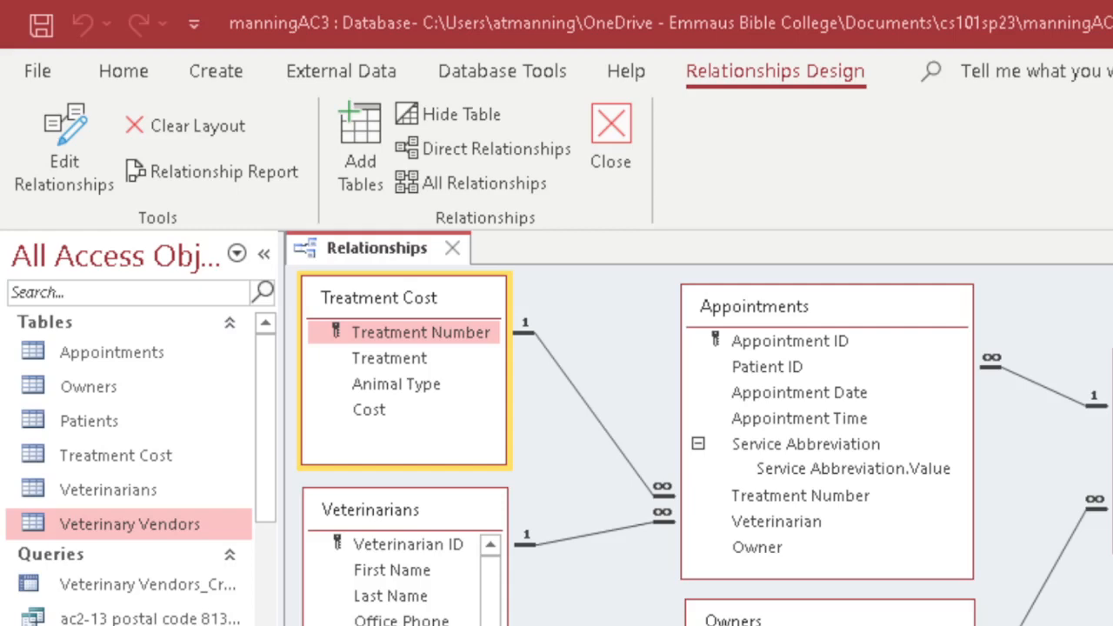
pyautogui.click(619, 127)
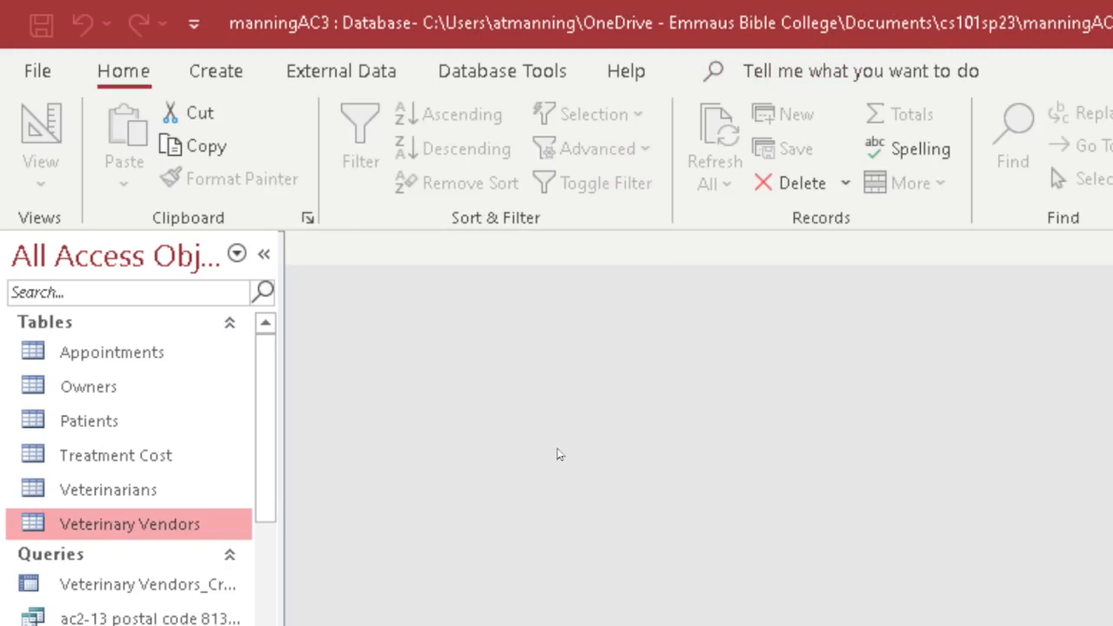
pyautogui.doubleClick(124, 359)
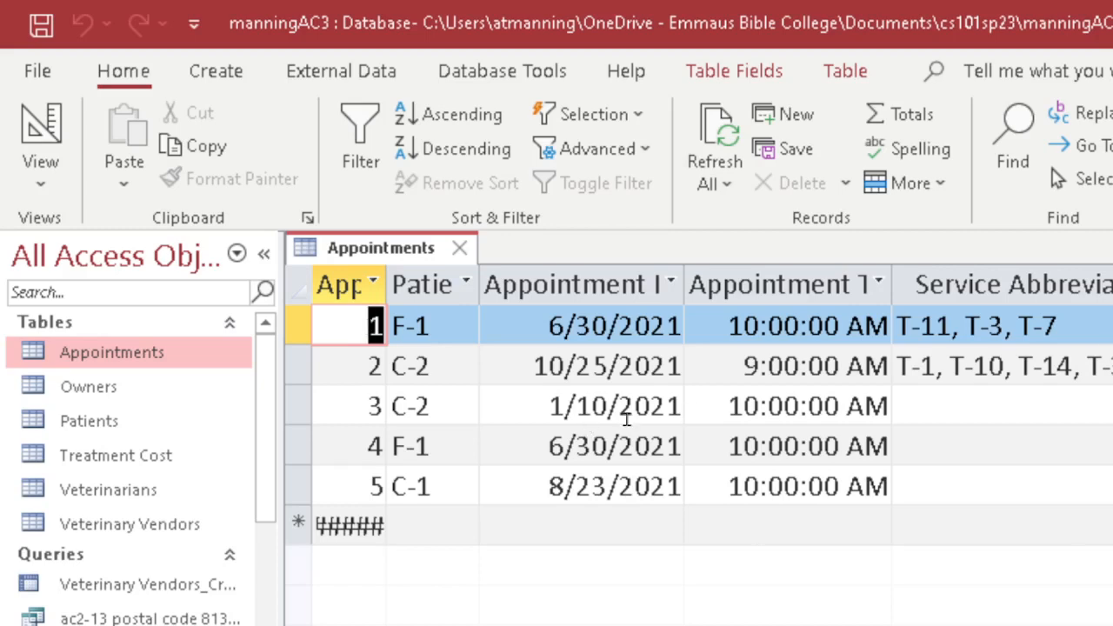
pyautogui.click(458, 248)
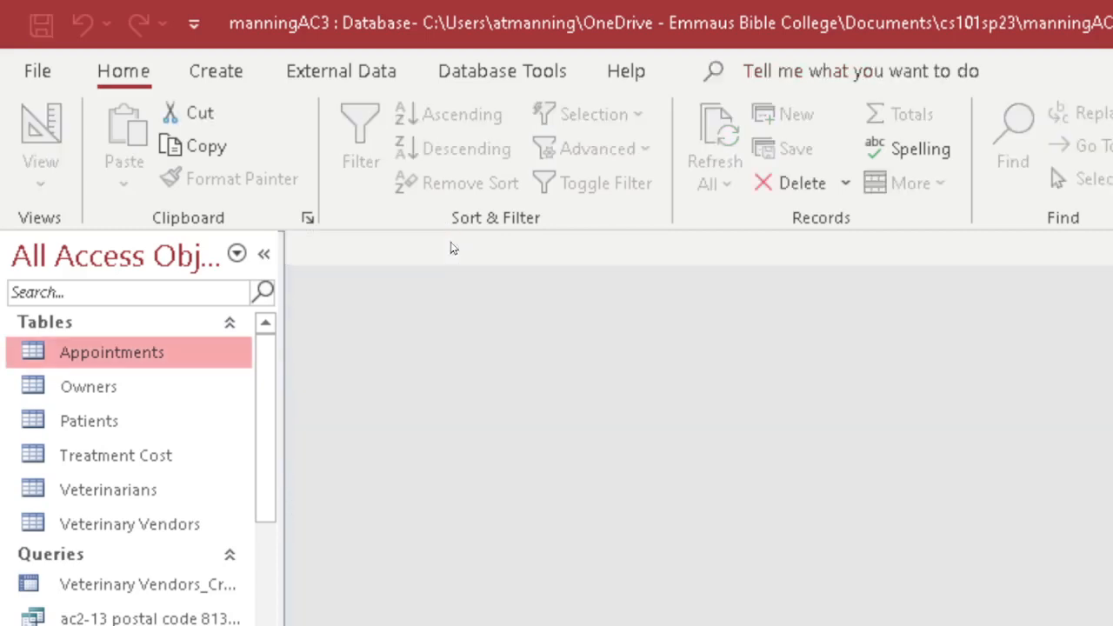
# Step: Examine the appointments linked to the first two patients in the Patients table and close the table
pyautogui.doubleClick(65, 417)
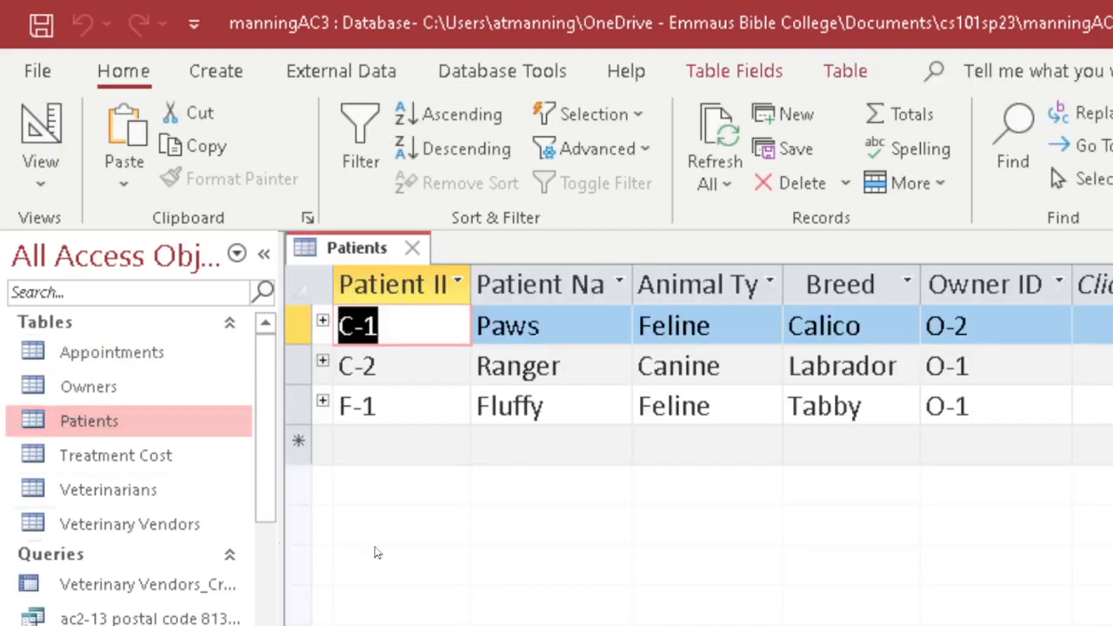
pyautogui.click(322, 321)
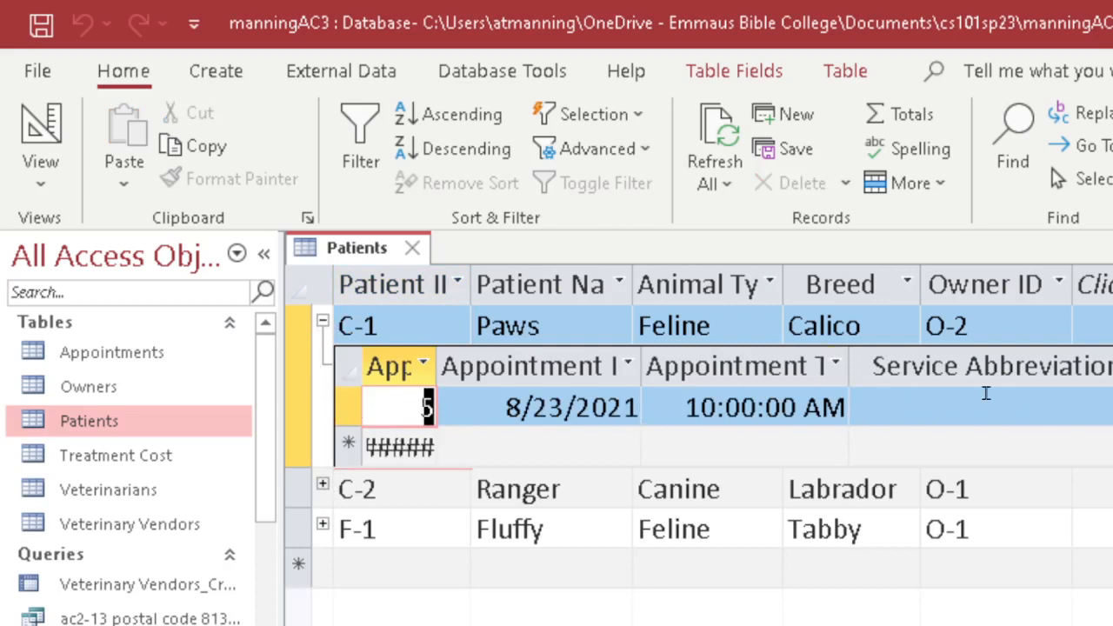
pyautogui.click(321, 322)
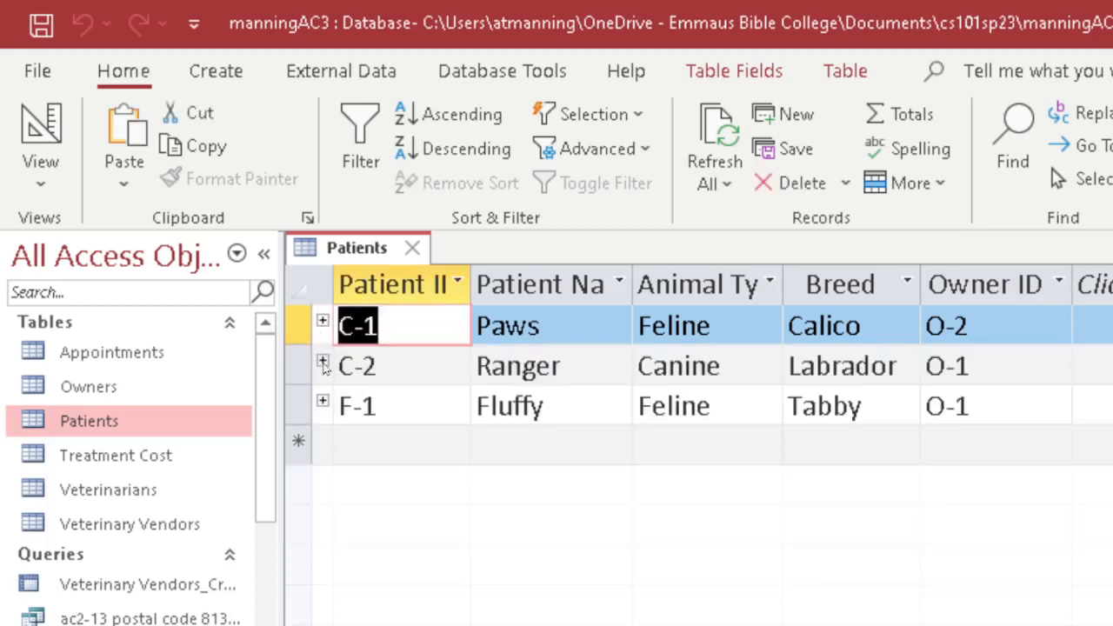
pyautogui.click(321, 362)
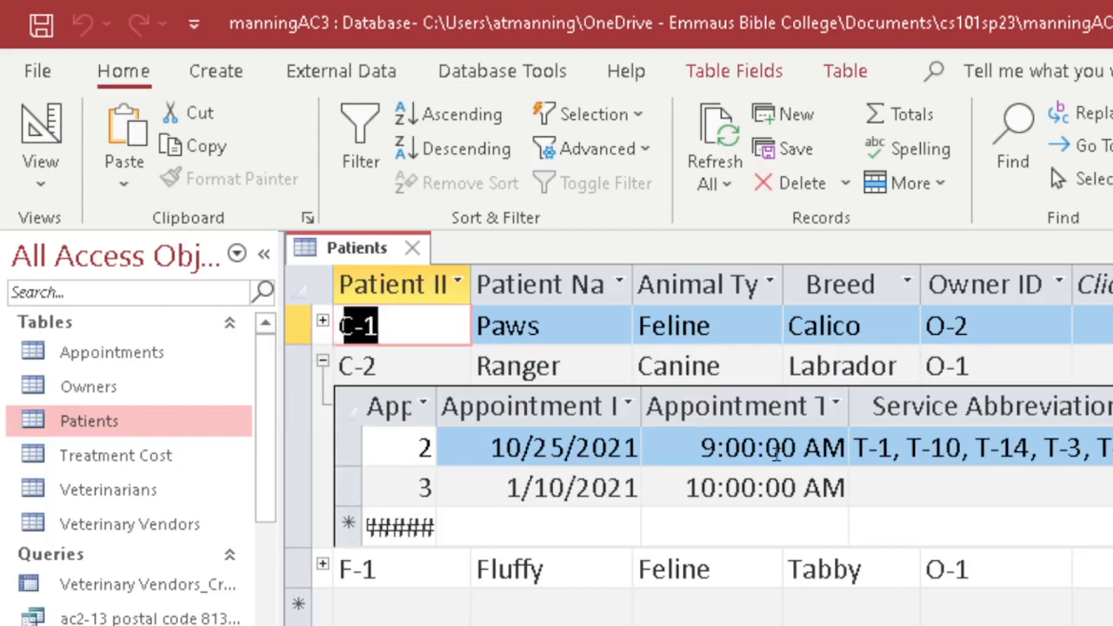
pyautogui.click(322, 362)
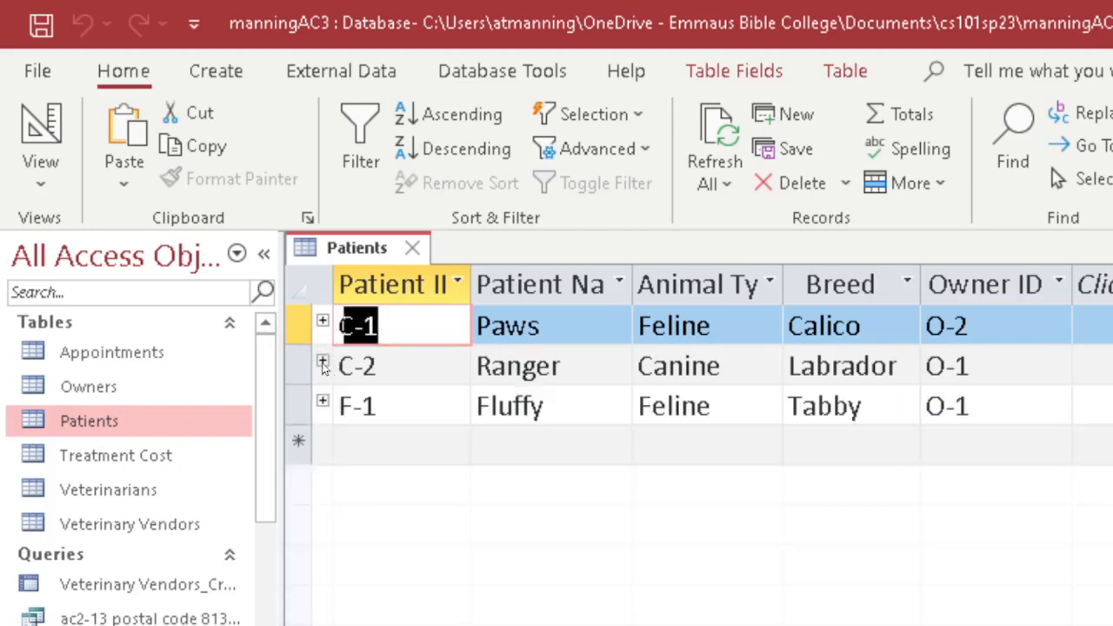
pyautogui.click(412, 250)
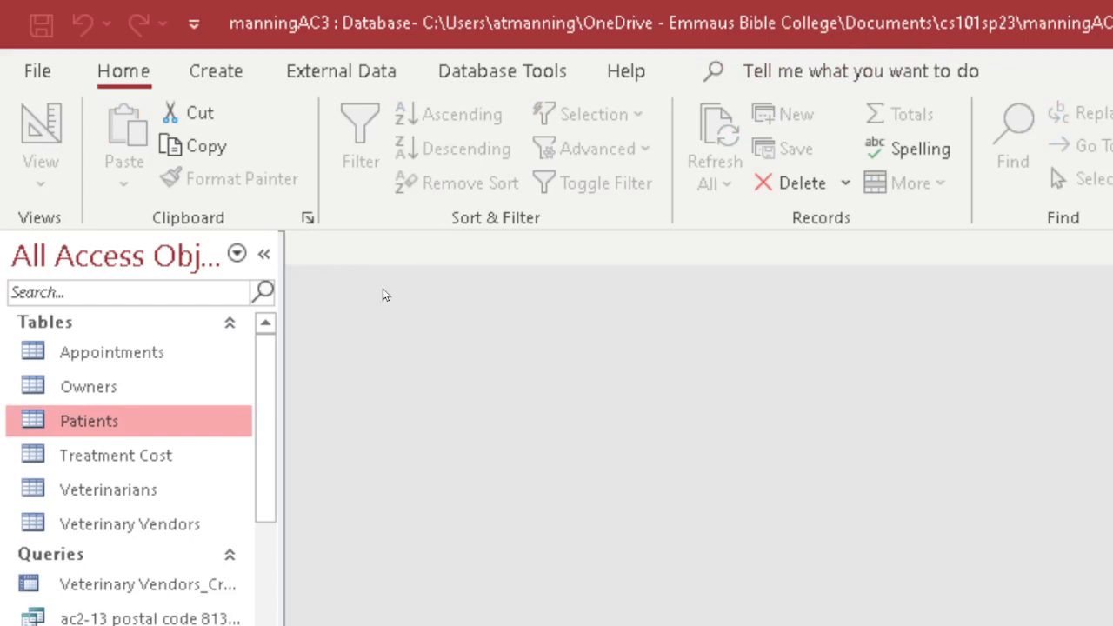
# Step: Examine the appointments linked to treatment T-1 in the Treatment Cost table, collapsing the record after viewing
pyautogui.doubleClick(135, 456)
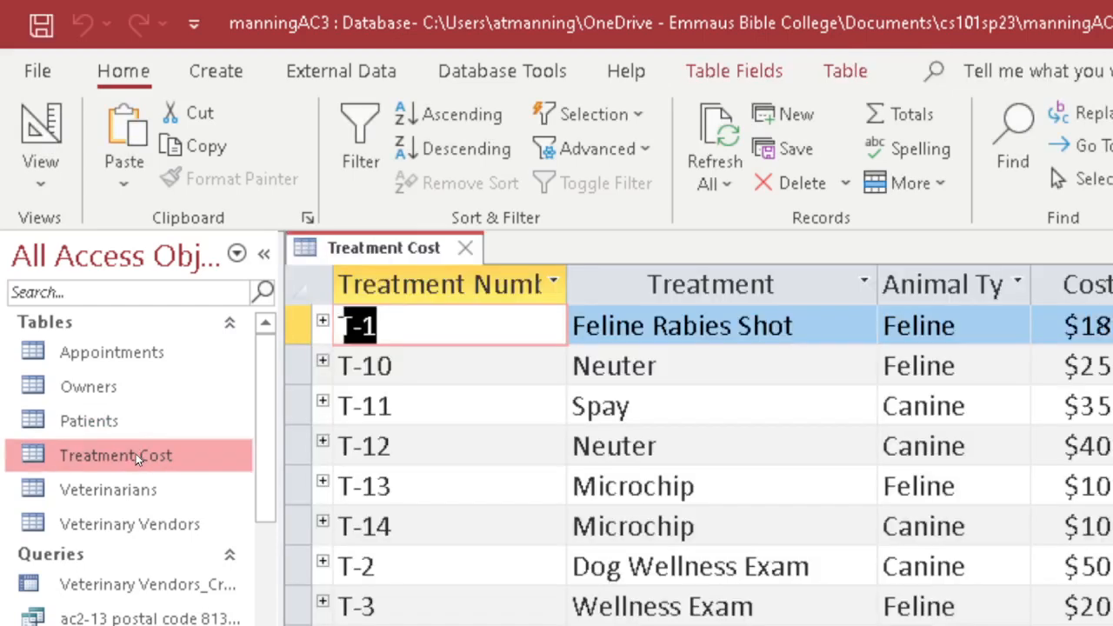
pyautogui.click(322, 322)
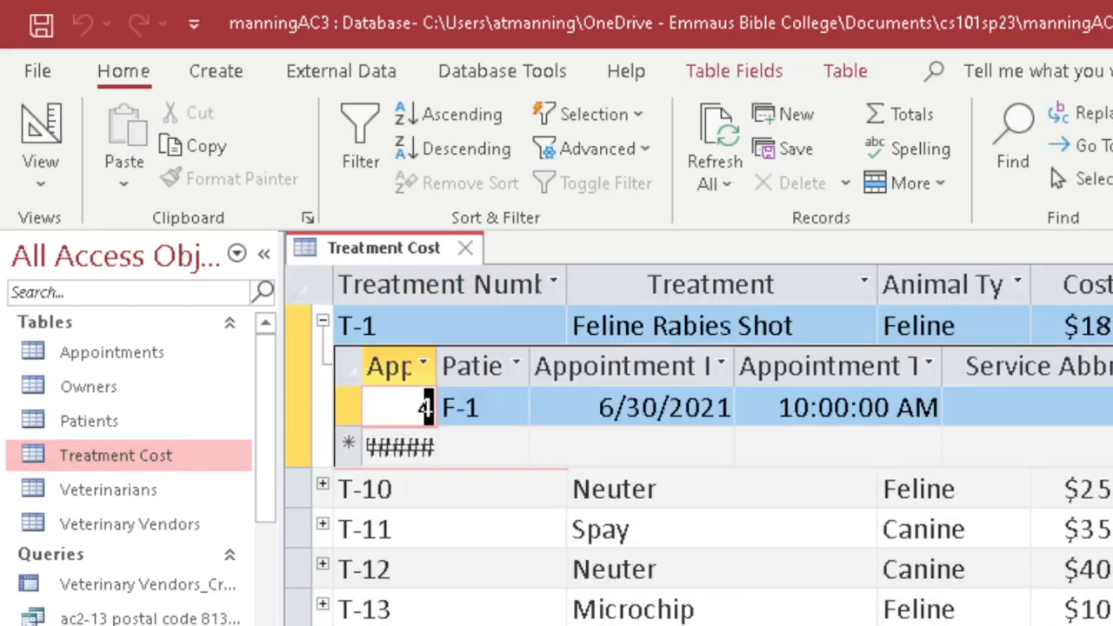
pyautogui.click(322, 322)
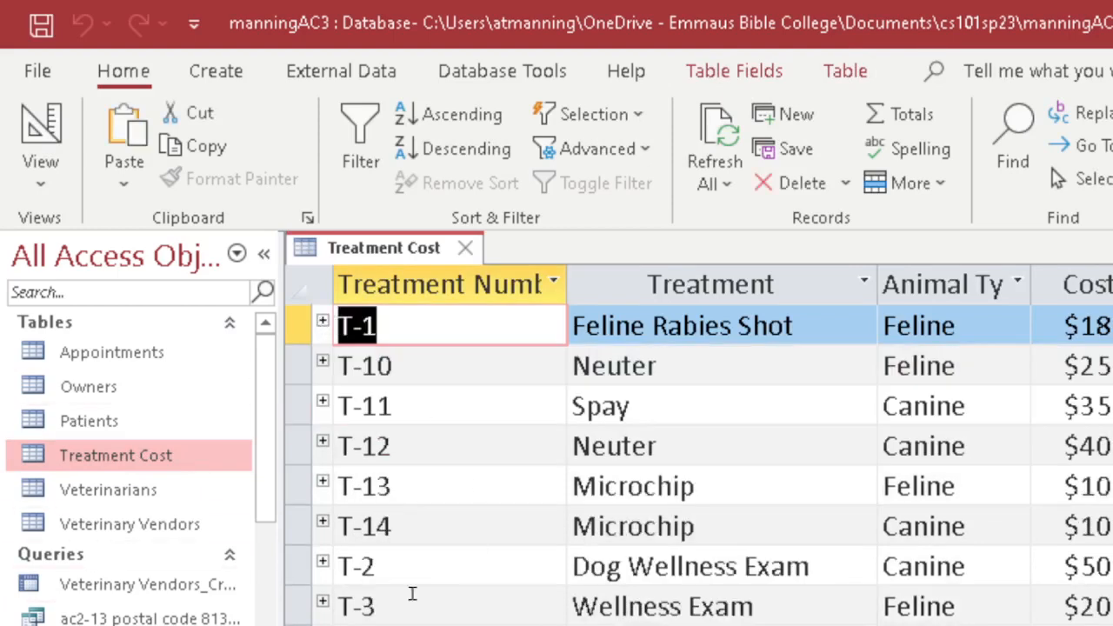
# Step: Examine the appointments linked to the first veterinarian, and close the Veterinarians and Treatment Cost tables
pyautogui.doubleClick(164, 492)
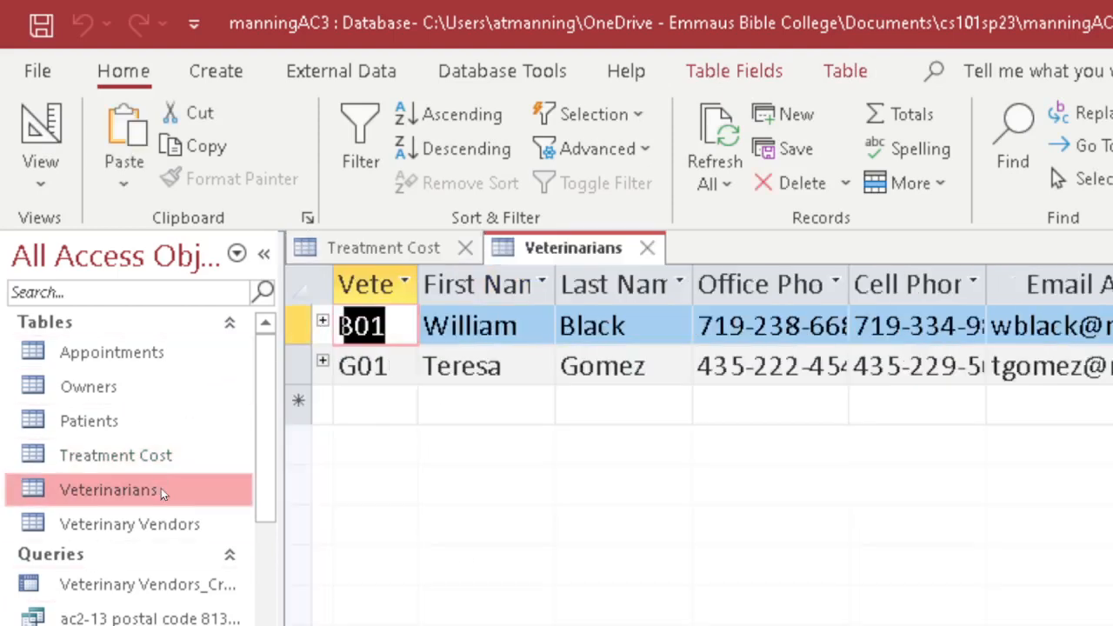
pyautogui.click(323, 324)
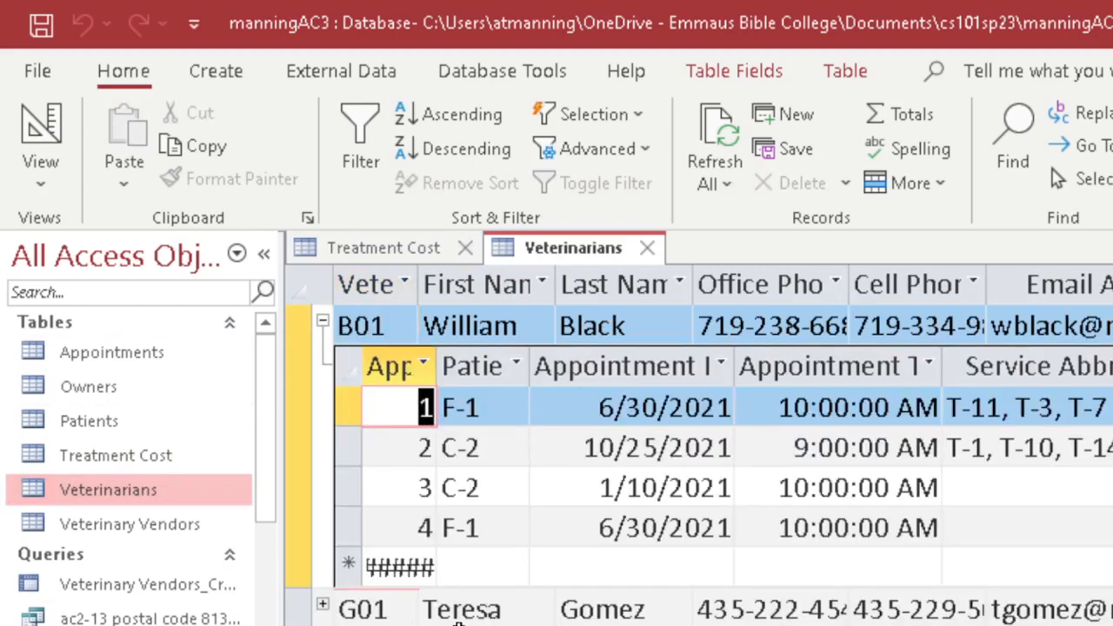
pyautogui.click(643, 250)
pyautogui.click(466, 249)
# Step: Reopen the relationships layout, review the links between the tables, and close it
pyautogui.click(492, 73)
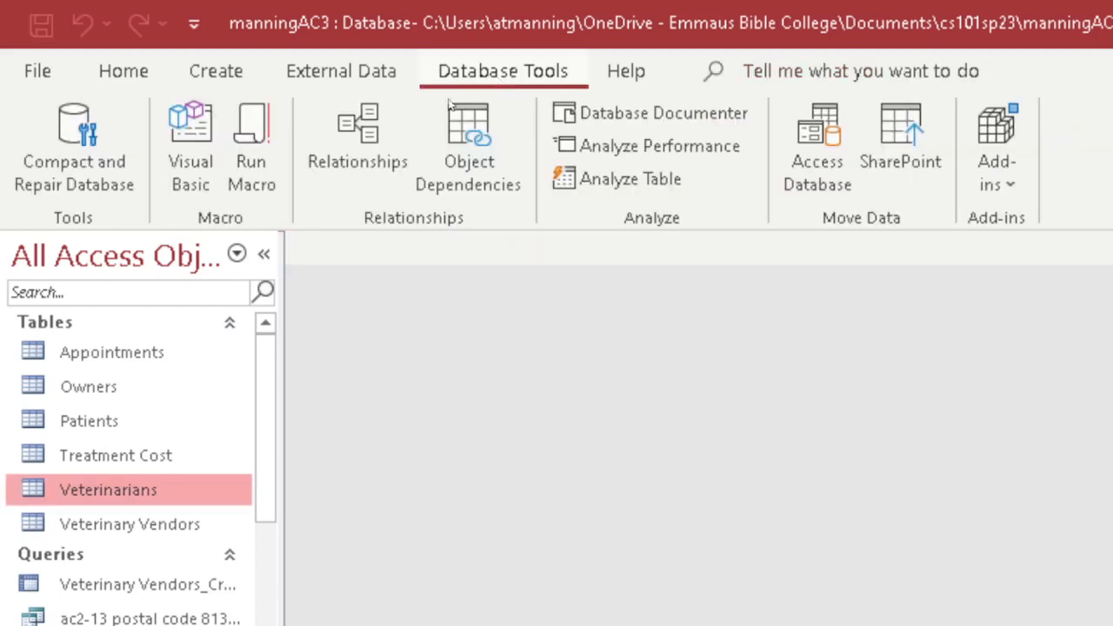
pyautogui.click(384, 134)
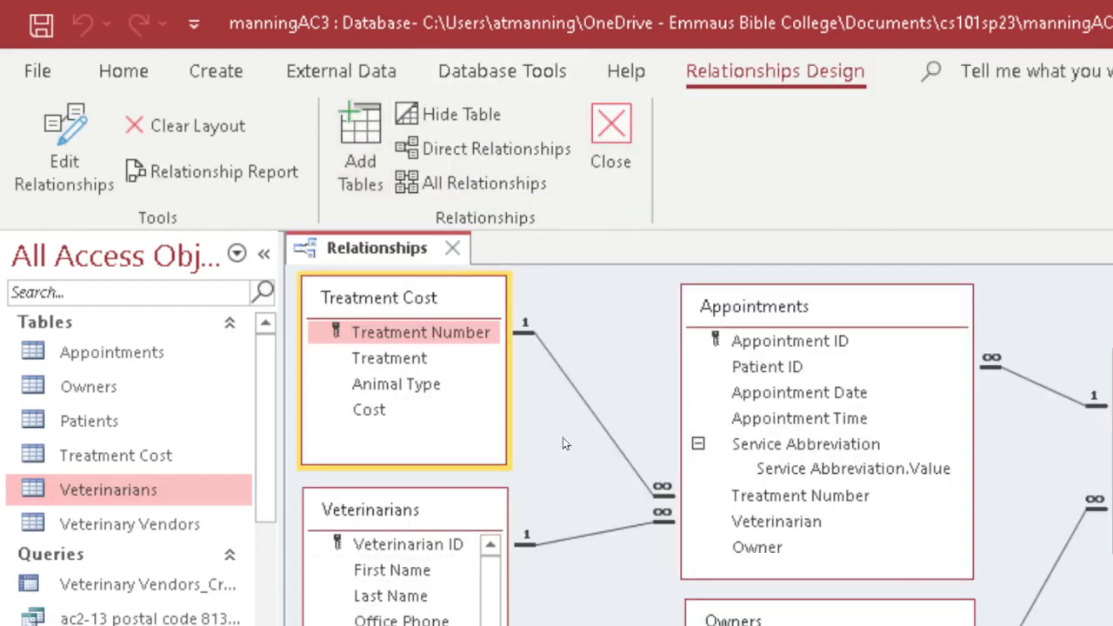
pyautogui.click(611, 139)
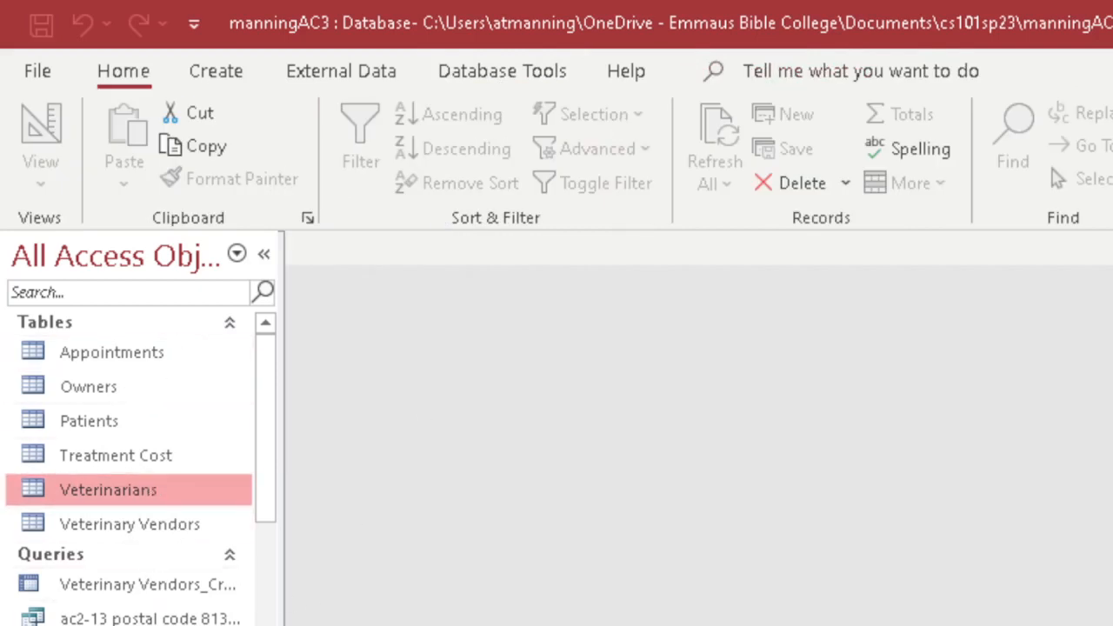
# Step: Check treatments T-10 and T-14 in the Treatment Cost table for linked appointments, and close the table
pyautogui.doubleClick(113, 461)
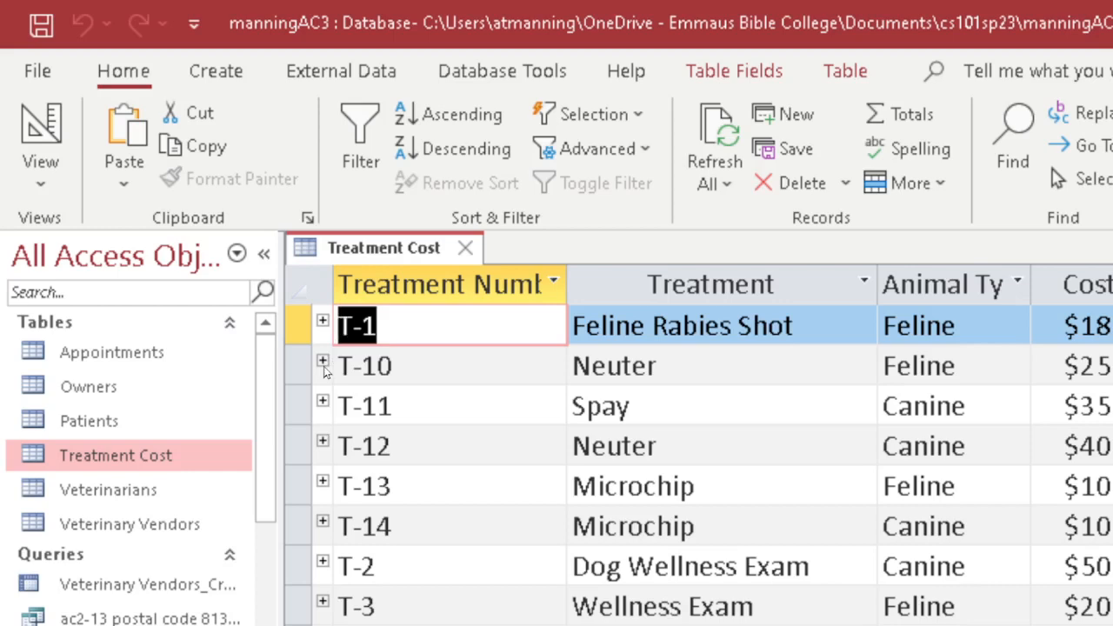
pyautogui.click(323, 362)
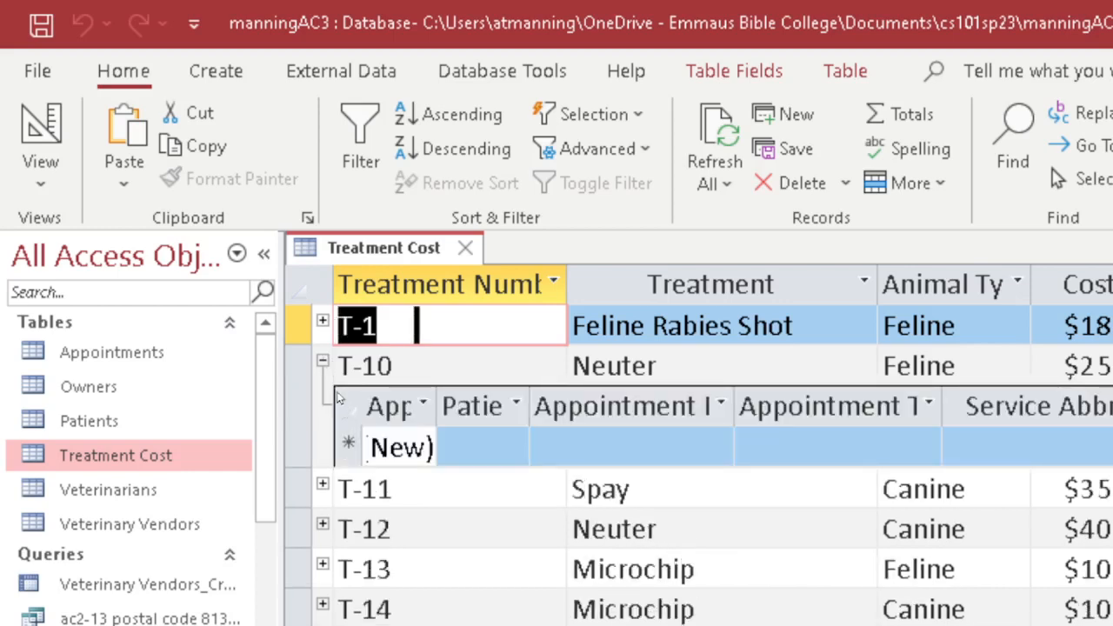
pyautogui.click(322, 363)
pyautogui.click(322, 363)
pyautogui.click(322, 363)
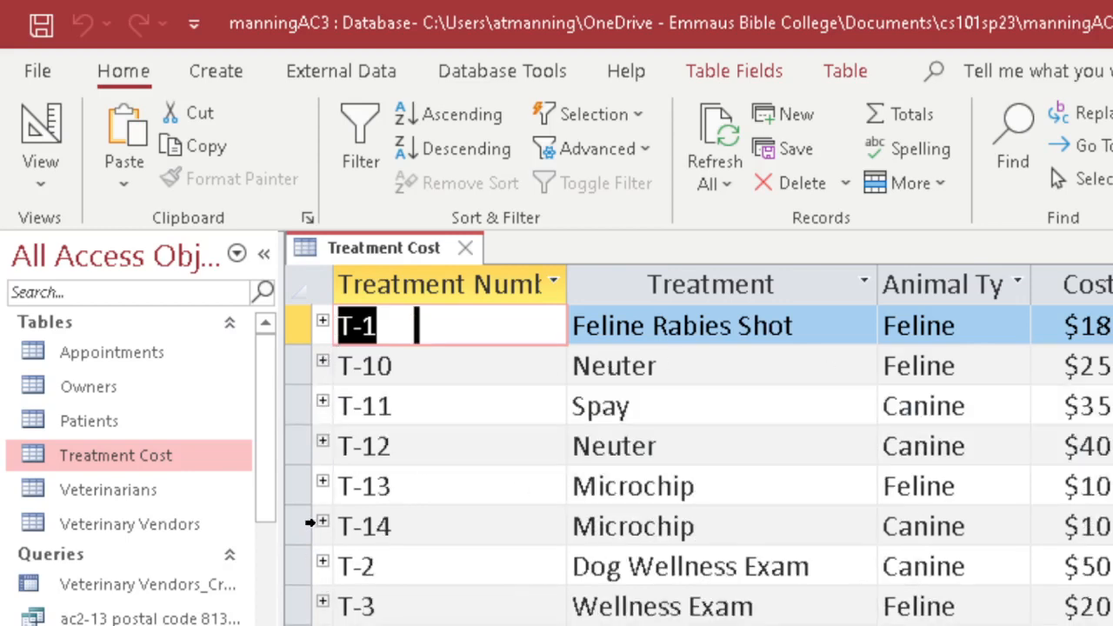
pyautogui.click(323, 524)
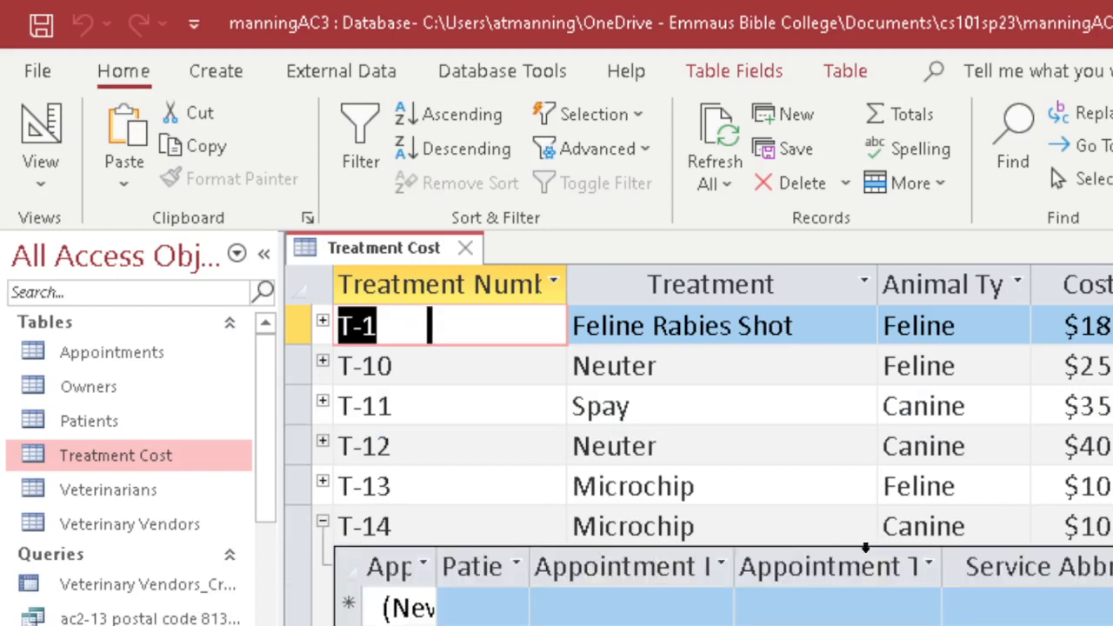
pyautogui.click(322, 524)
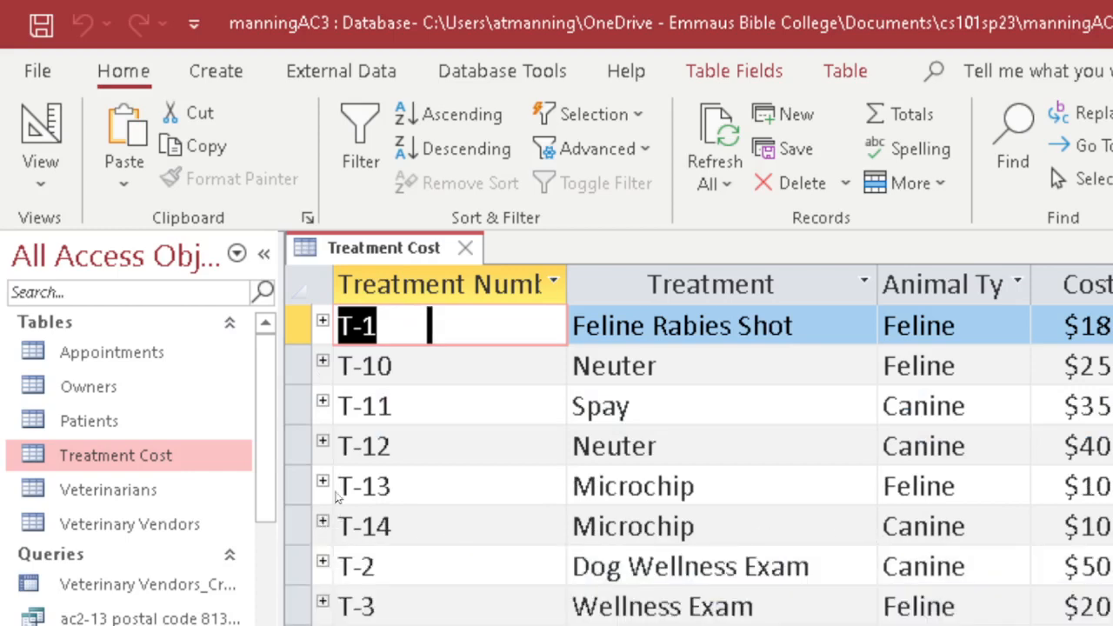
pyautogui.click(466, 250)
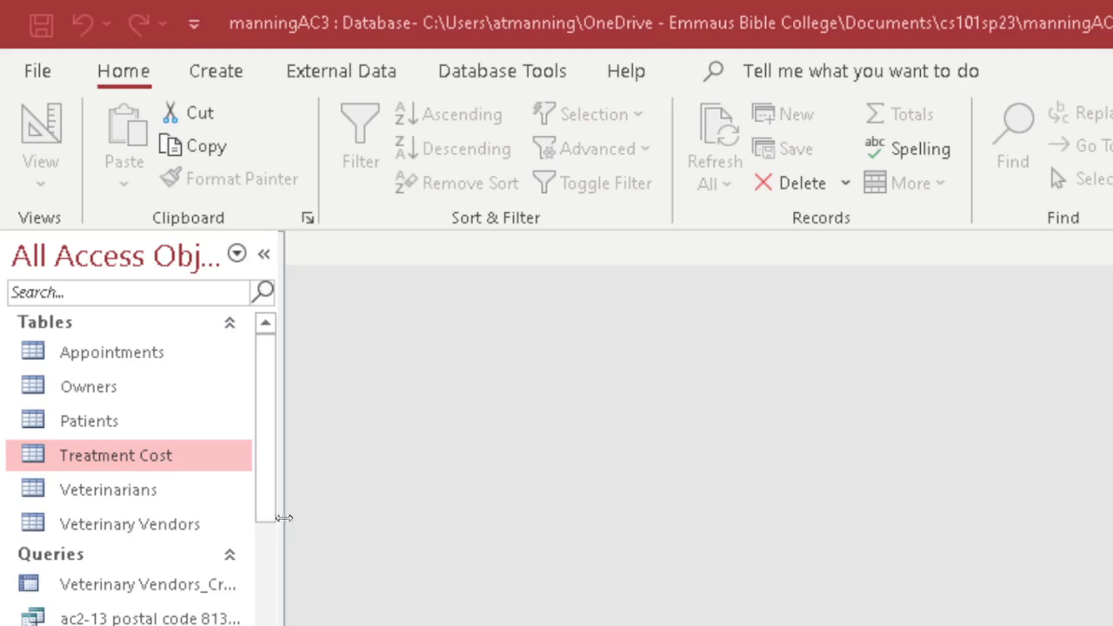
# Step: Widen the list of database objects until its full heading fits, and switch to the cs101 agenda notes in Notepad++
pyautogui.moveTo(281, 511); pyautogui.dragTo(339, 513)
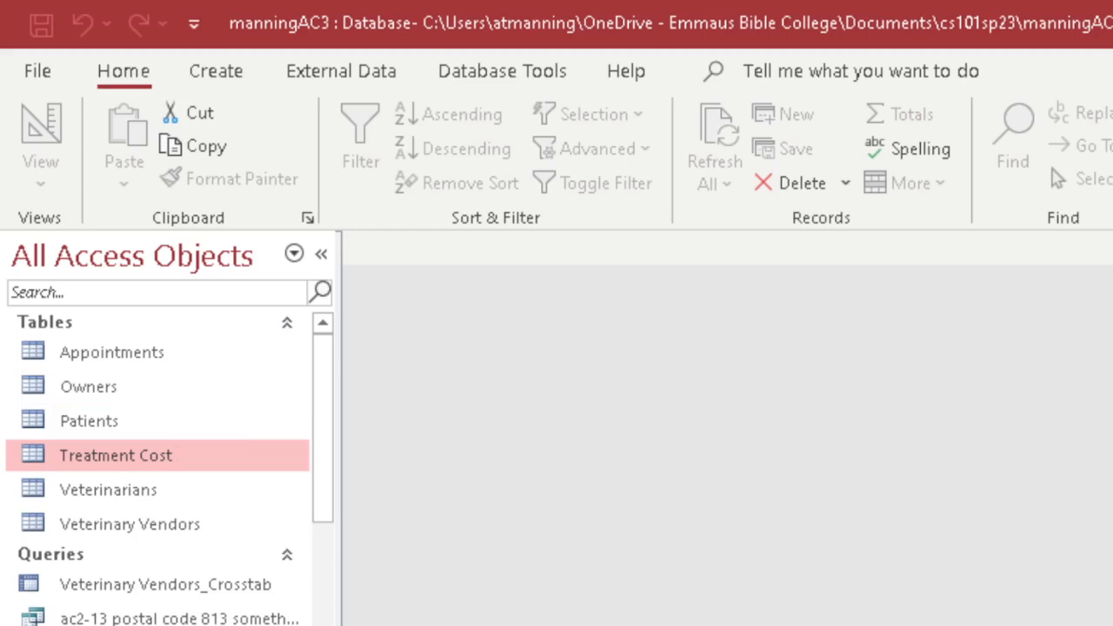
pyautogui.hotkey('alt', 'Tab')
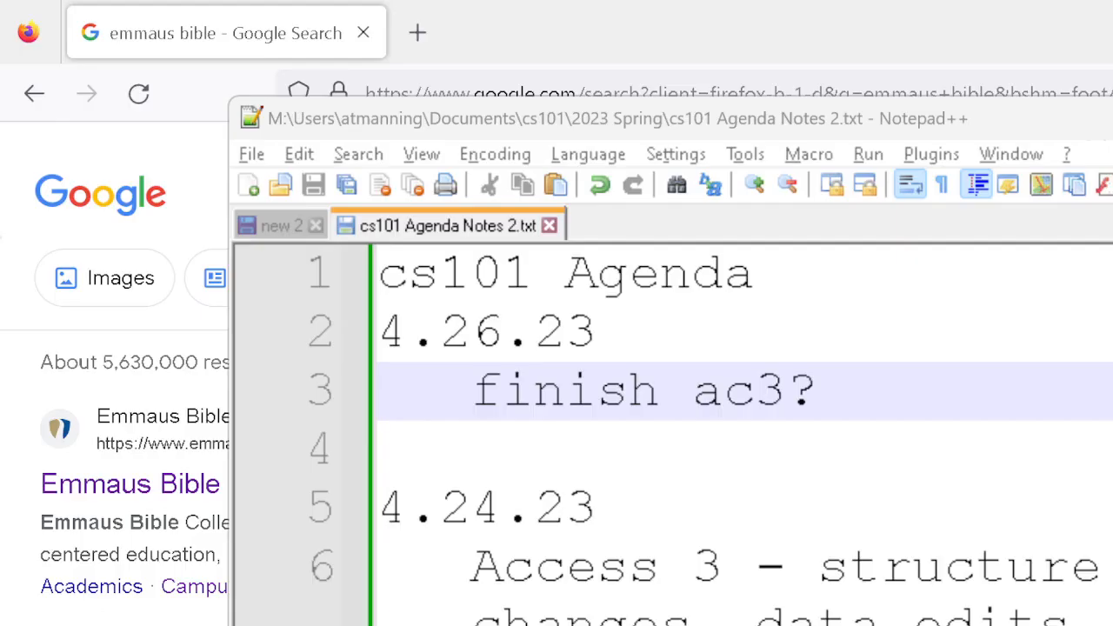